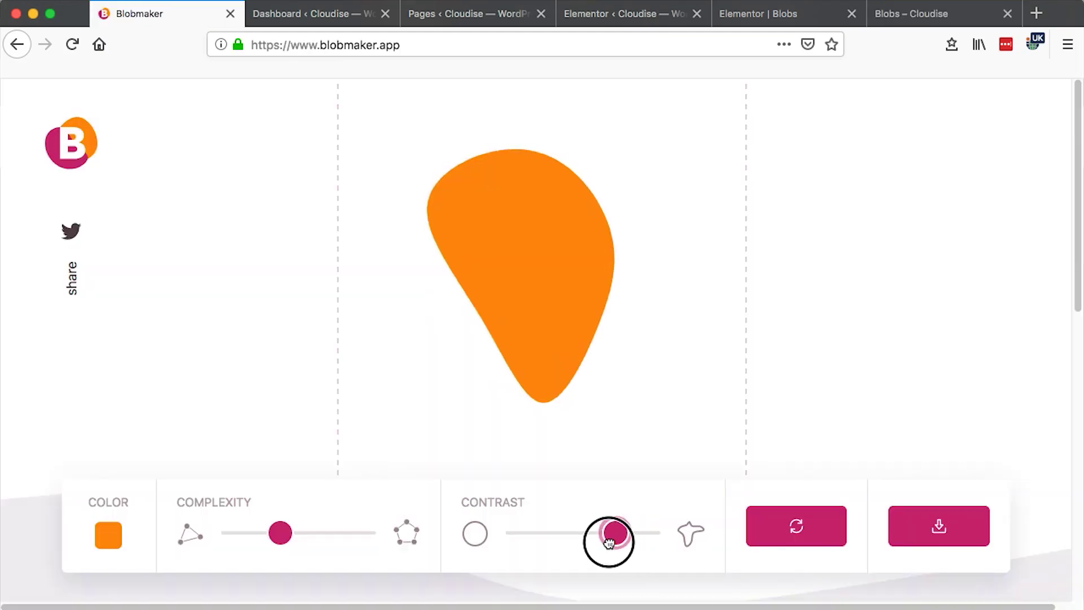
# Step: Nudge the blob's contrast and complexity sliders, then scroll the page and return to the top
pyautogui.moveTo(615, 541)
pyautogui.mouseDown()
pyautogui.moveTo(602, 542)
pyautogui.moveTo(629, 537)
pyautogui.mouseUp()
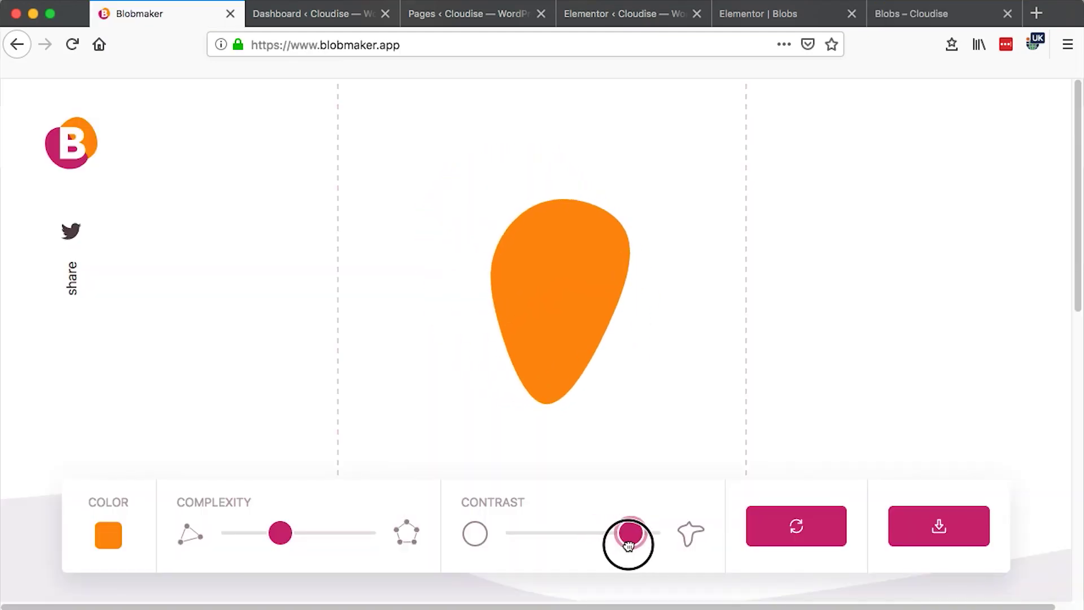
pyautogui.moveTo(281, 532)
pyautogui.mouseDown()
pyautogui.moveTo(361, 530)
pyautogui.moveTo(278, 525)
pyautogui.mouseUp()
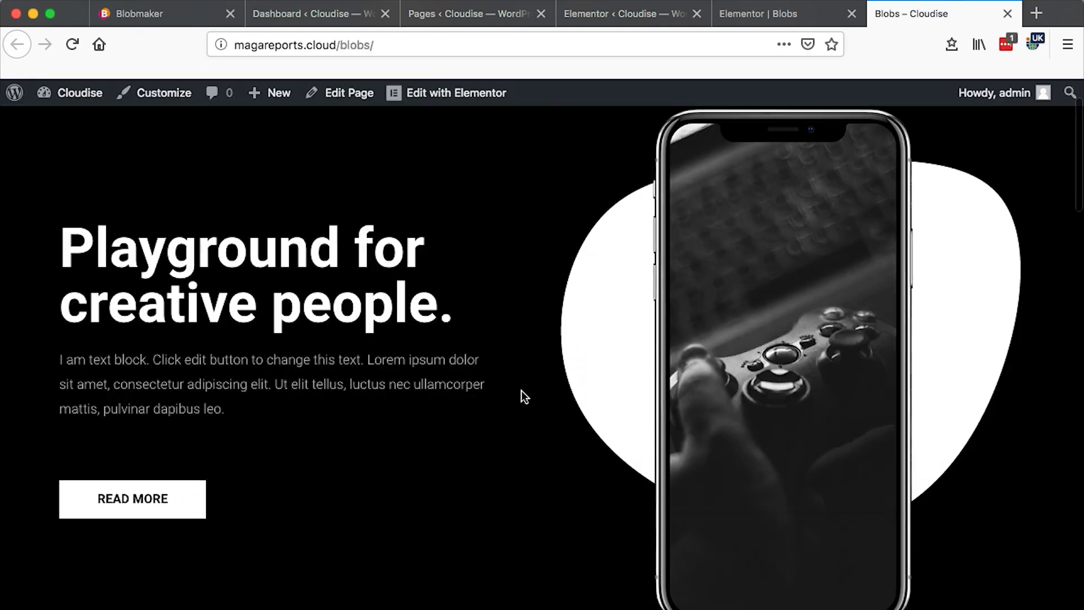
pyautogui.scroll(-10, 521, 394)
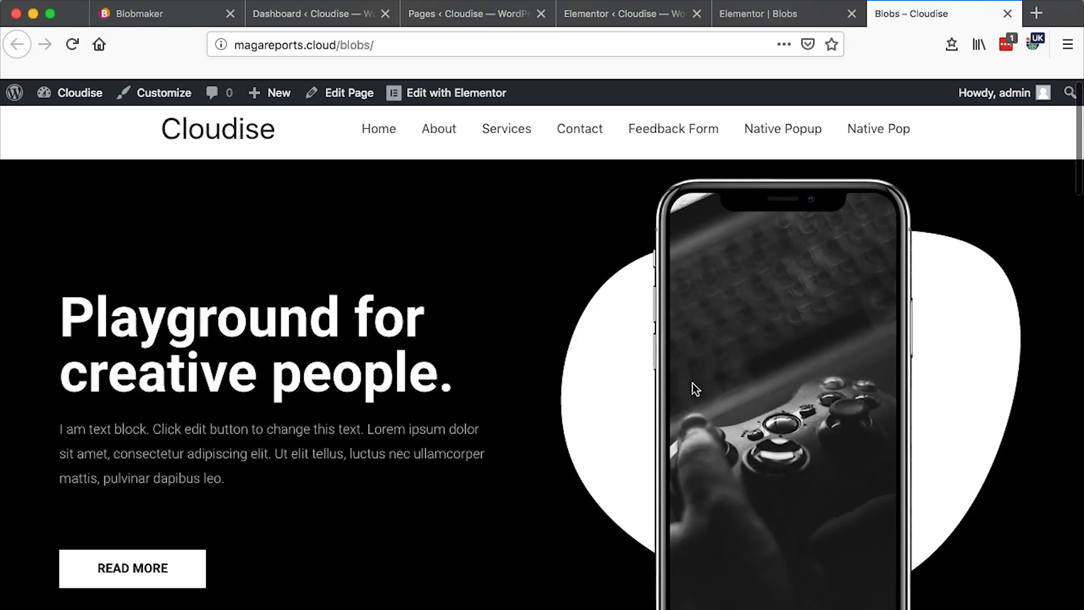
pyautogui.scroll(-10, 655, 389)
pyautogui.scroll(-15, 614, 390)
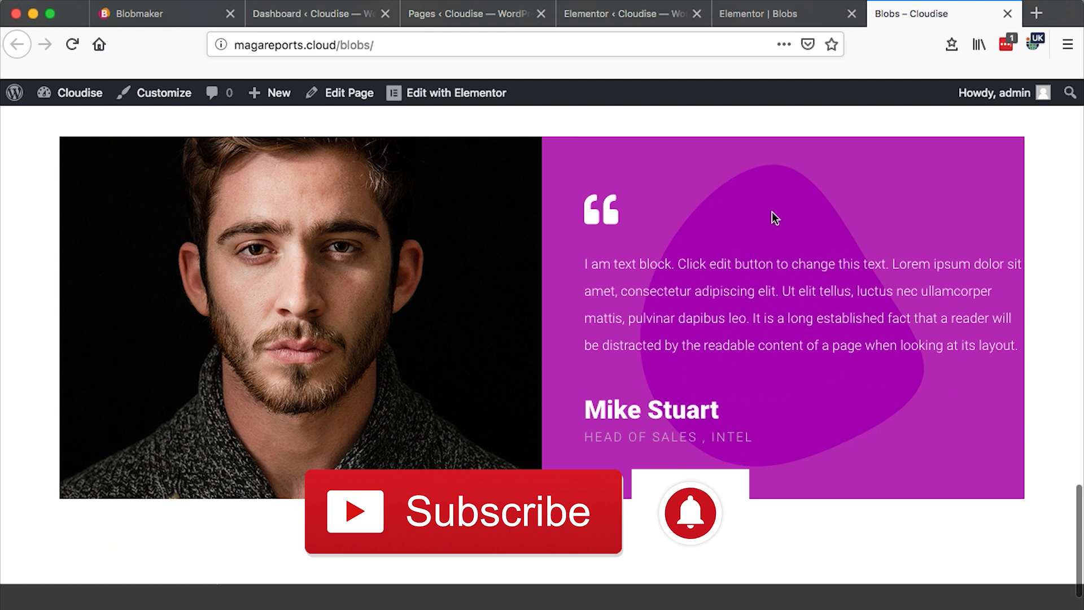
pyautogui.scroll(1, 330, 390)
pyautogui.press('Home')
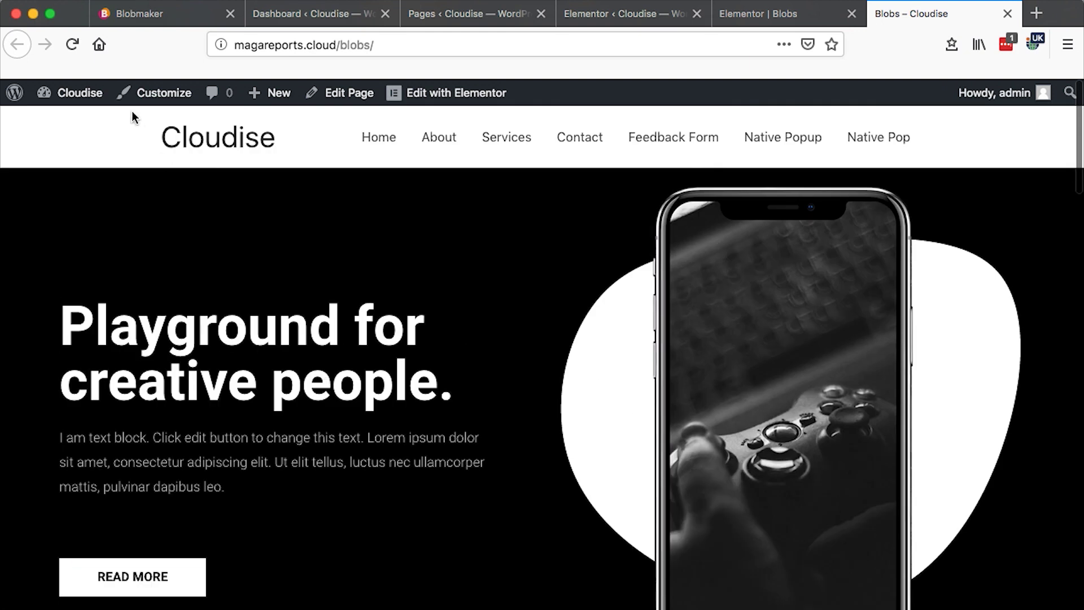
# Step: Reload the Blobs page and scroll through it
pyautogui.click(72, 44)
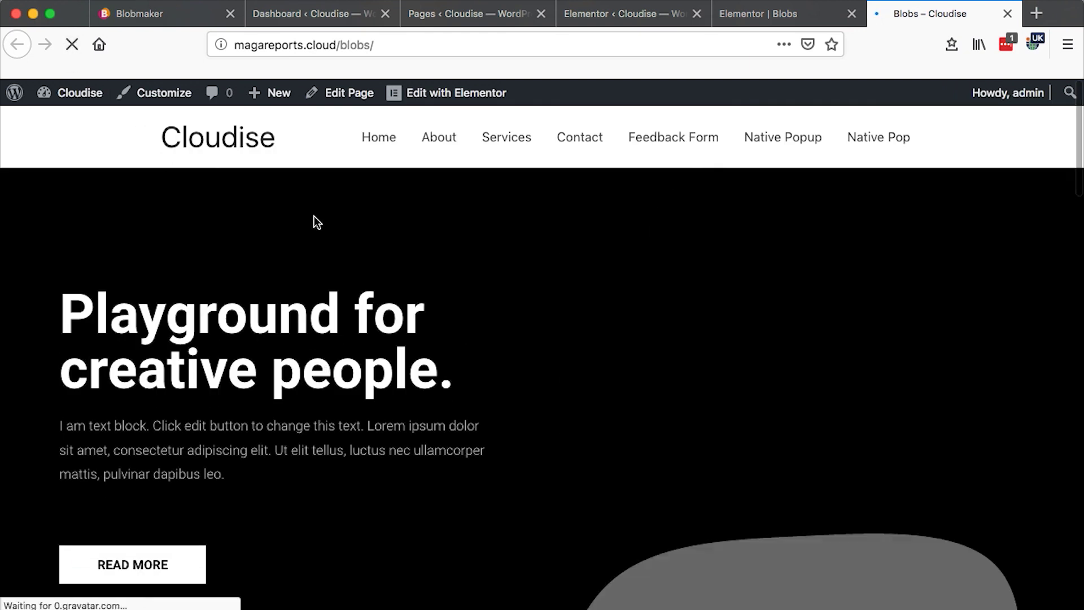
pyautogui.scroll(-10, 653, 379)
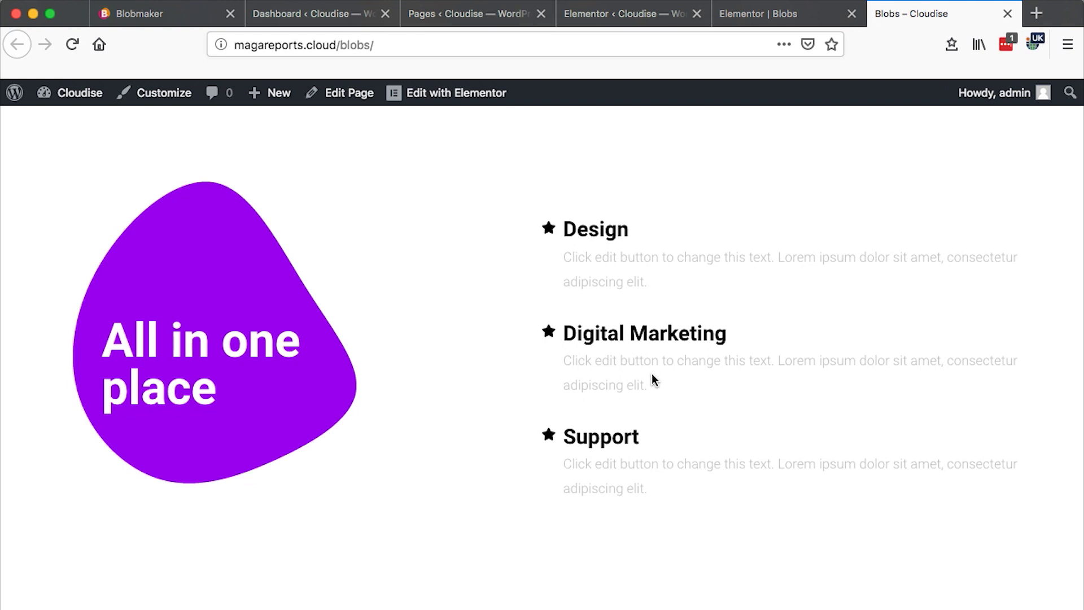
pyautogui.scroll(10, 652, 374)
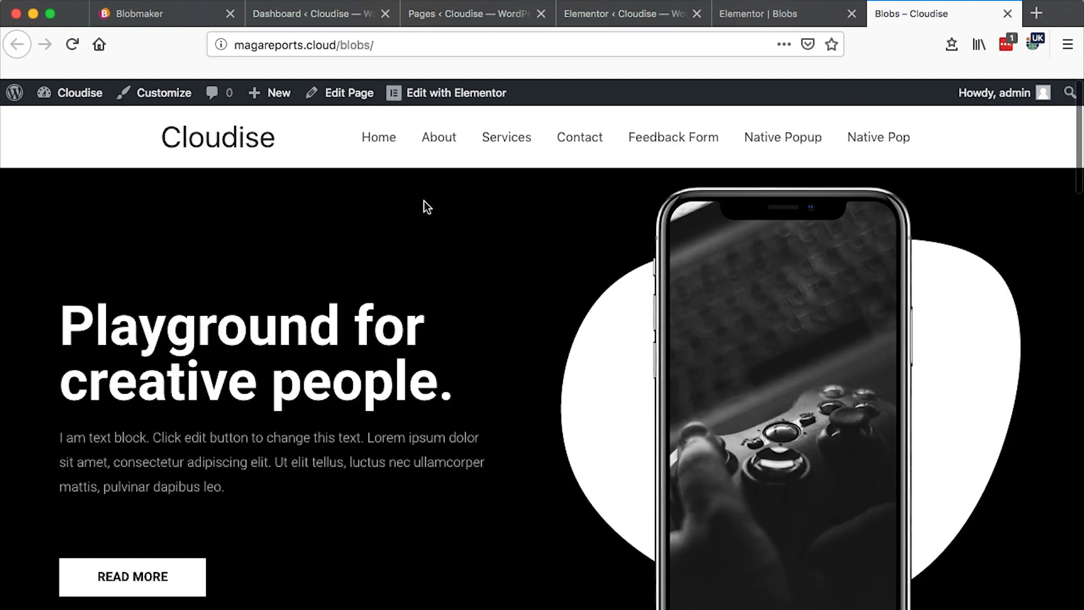
# Step: Go from the Blobmaker tab back to the Google 'blobmaker' results and reopen Blobmaker from the first result
pyautogui.click(390, 16)
pyautogui.click(451, 19)
pyautogui.click(195, 21)
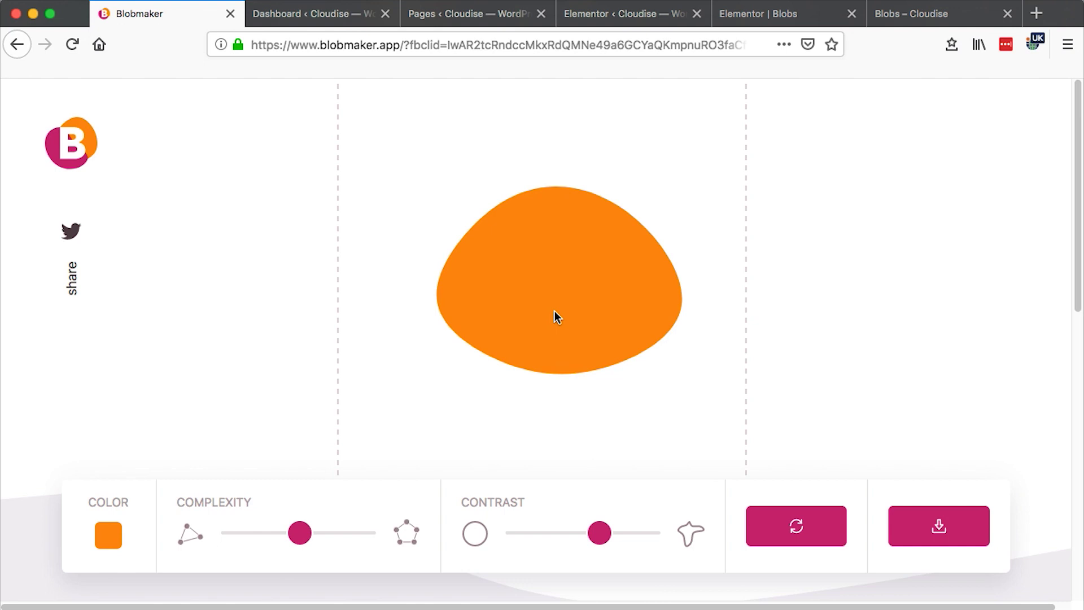
pyautogui.press('super+Left')
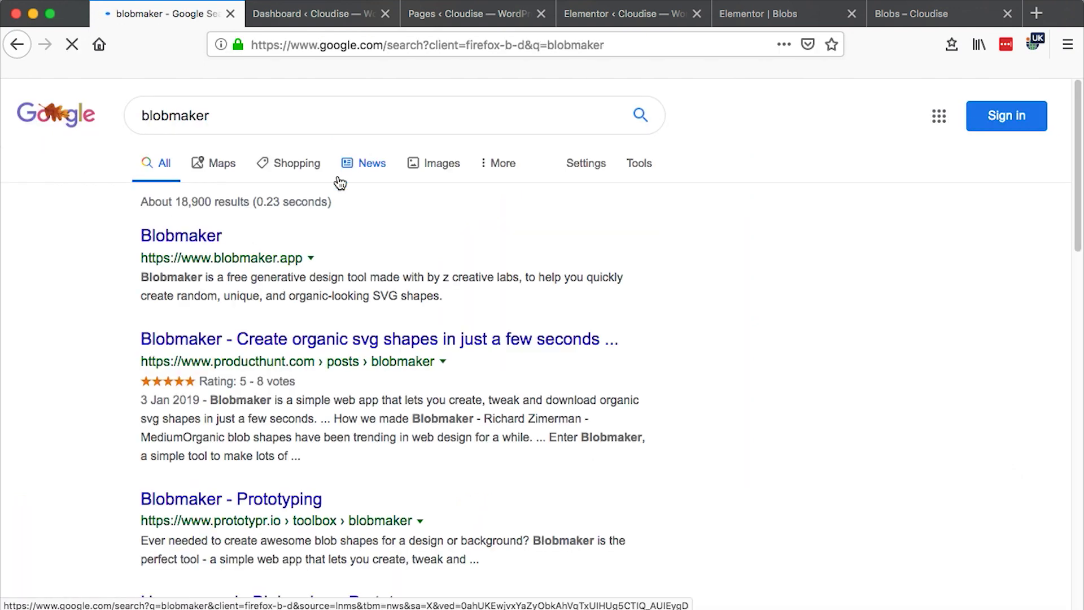
pyautogui.click(165, 236)
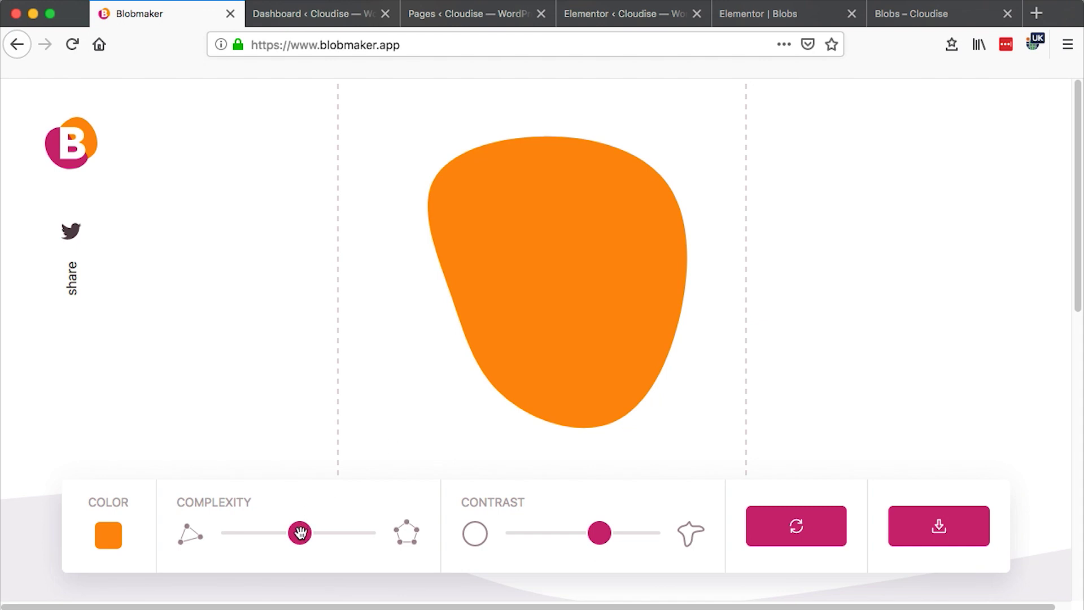
# Step: Retune complexity and contrast so the orange blob becomes a large, lopsided, rounded shape
pyautogui.moveTo(299, 533)
pyautogui.mouseDown()
pyautogui.moveTo(238, 531)
pyautogui.moveTo(312, 531)
pyautogui.moveTo(283, 527)
pyautogui.moveTo(322, 542)
pyautogui.moveTo(278, 537)
pyautogui.moveTo(262, 516)
pyautogui.moveTo(280, 536)
pyautogui.mouseUp()
pyautogui.moveTo(600, 534); pyautogui.dragTo(630, 536)
pyautogui.moveTo(294, 531)
pyautogui.mouseDown()
pyautogui.moveTo(346, 529)
pyautogui.moveTo(278, 525)
pyautogui.mouseUp()
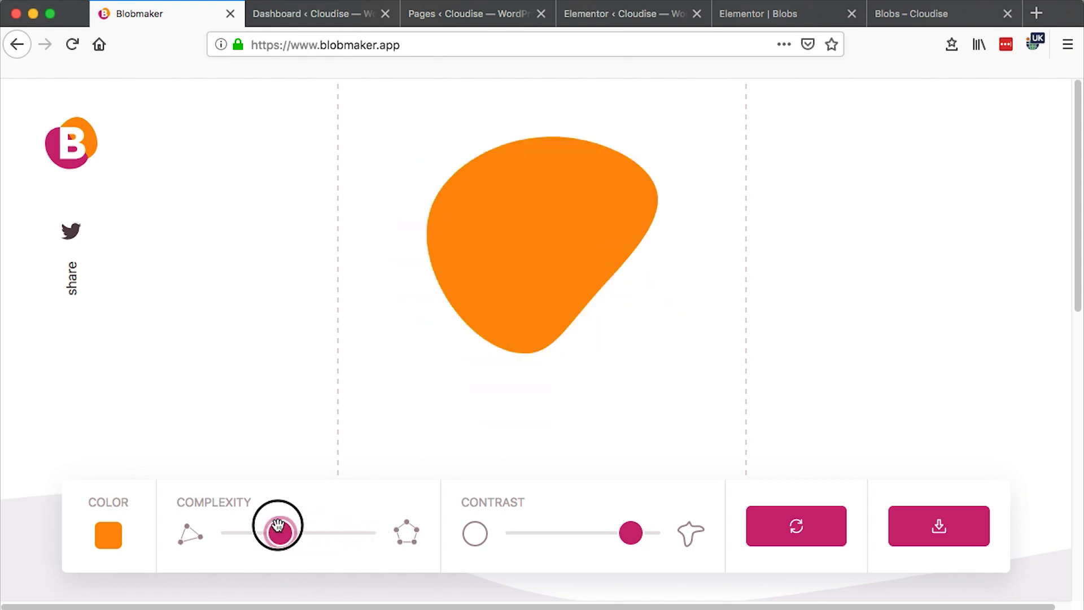
# Step: Regenerate random blobs ten times, landing on a large rounded, slightly triangular orange shape
pyautogui.click(788, 525)
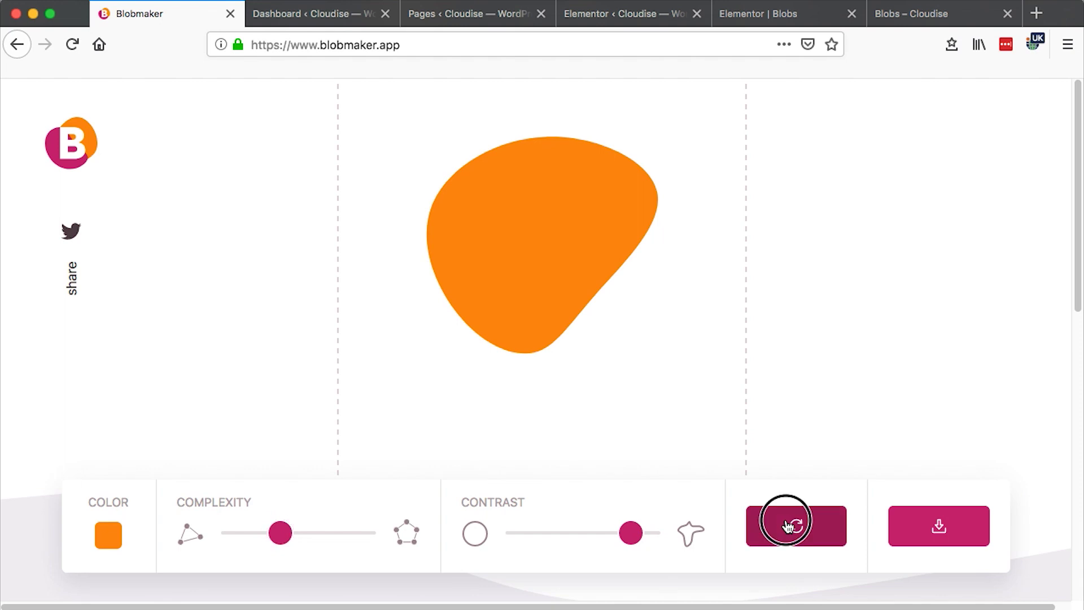
pyautogui.click(789, 525)
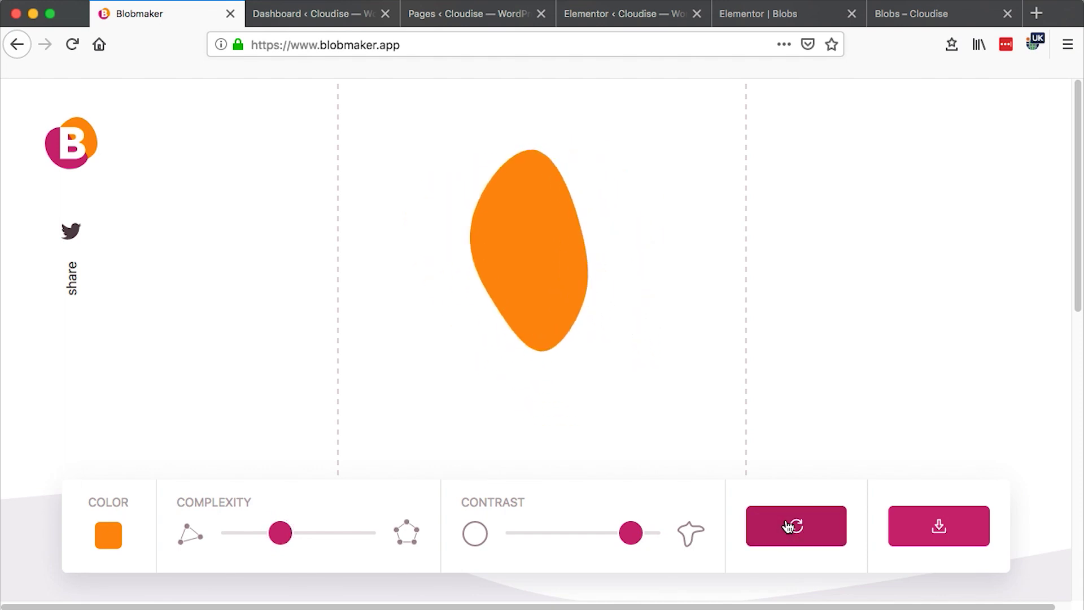
pyautogui.click(789, 525)
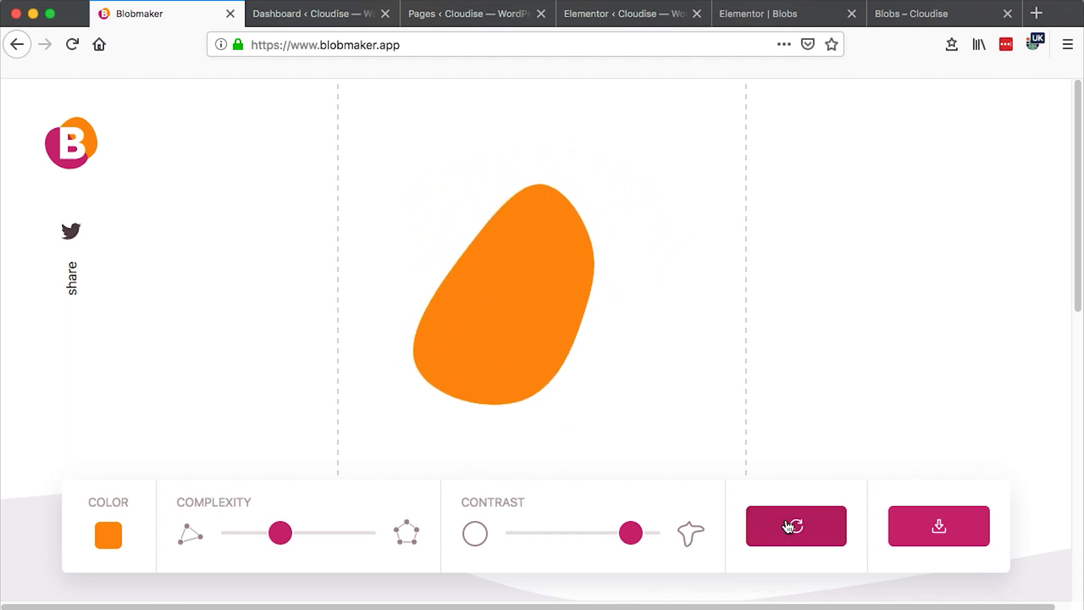
pyautogui.click(789, 525)
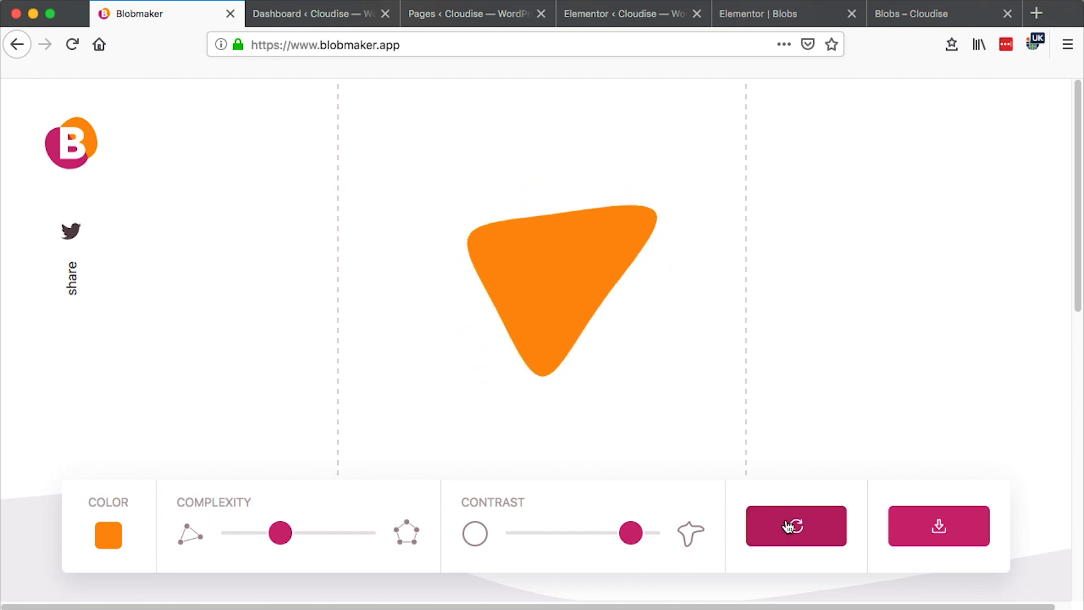
pyautogui.click(789, 526)
pyautogui.click(788, 525)
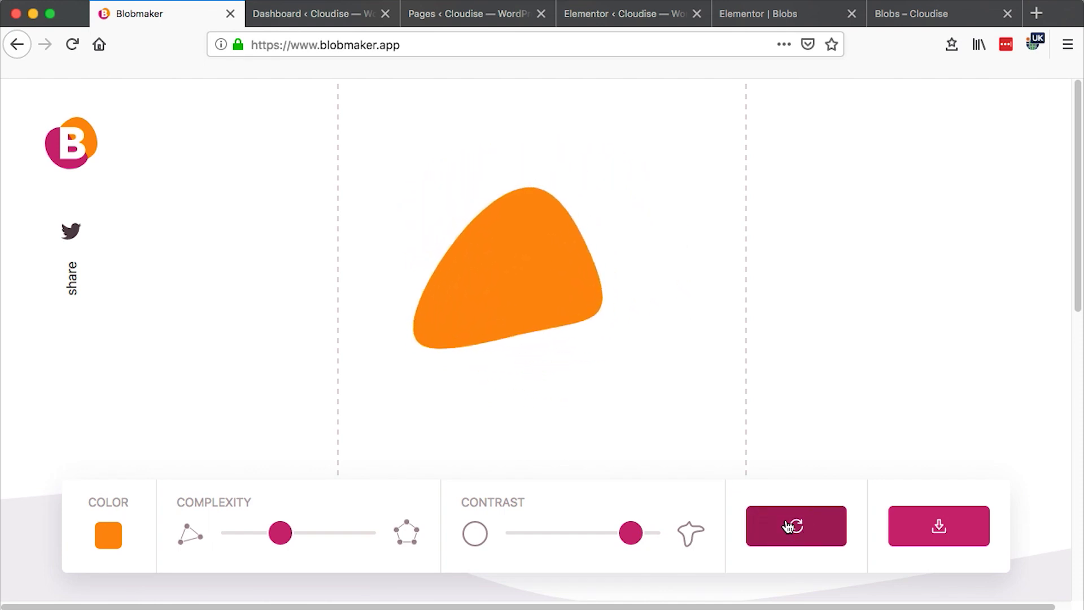
pyautogui.click(789, 525)
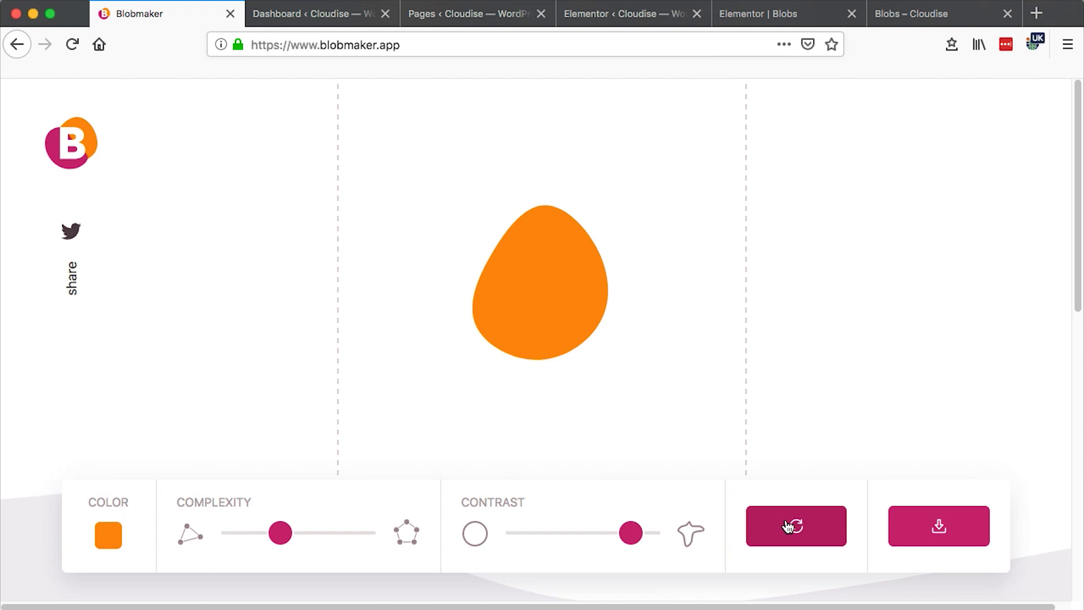
pyautogui.click(788, 525)
pyautogui.click(789, 525)
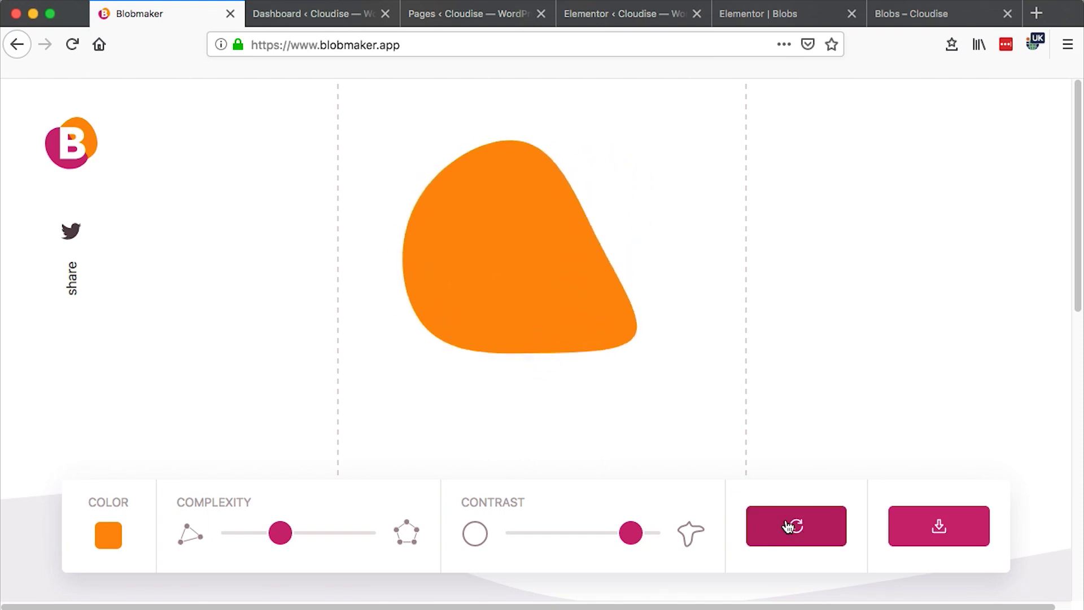
pyautogui.click(788, 525)
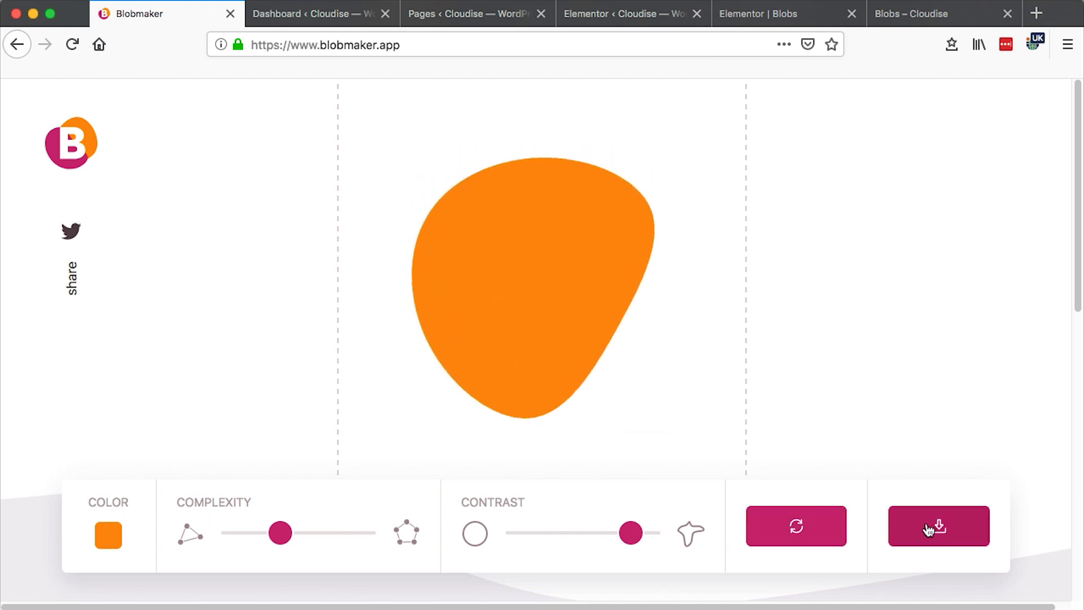
# Step: Save the orange blob as an SVG into Downloads and check the file in Finder
pyautogui.click(929, 529)
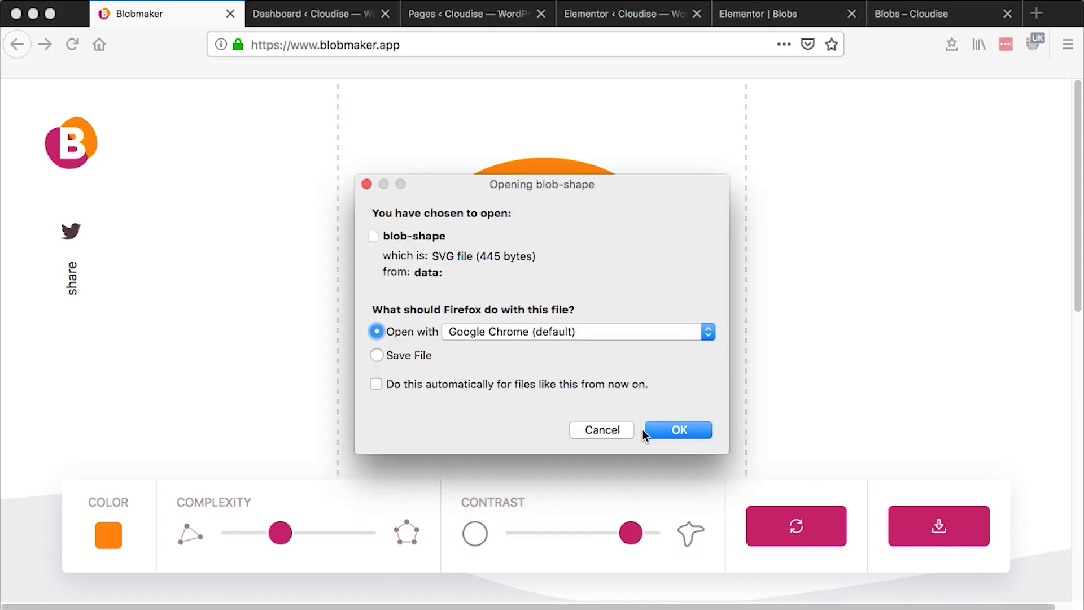
pyautogui.click(410, 359)
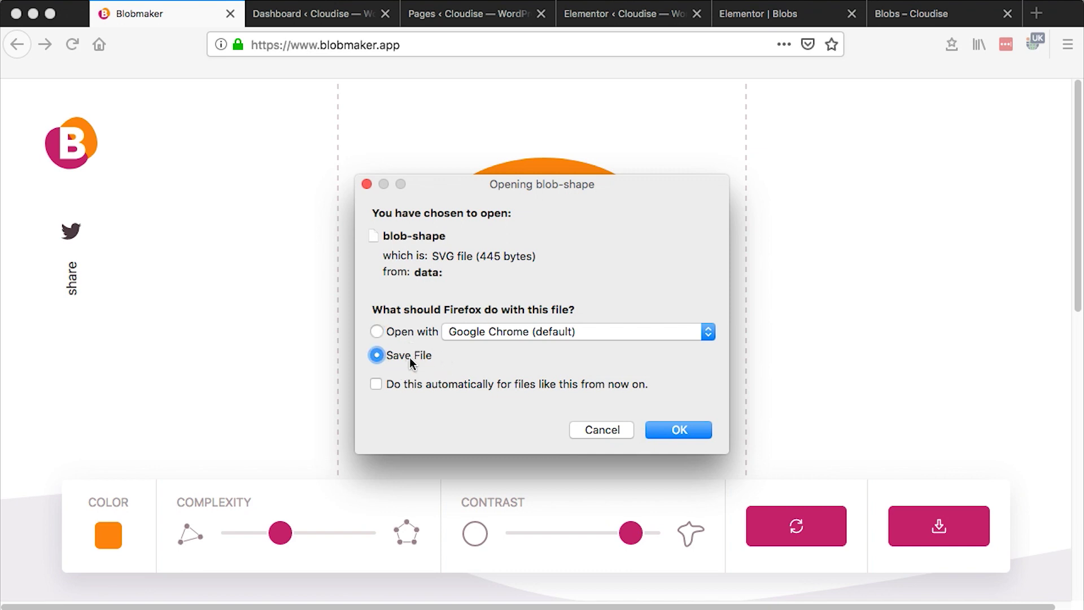
pyautogui.click(678, 430)
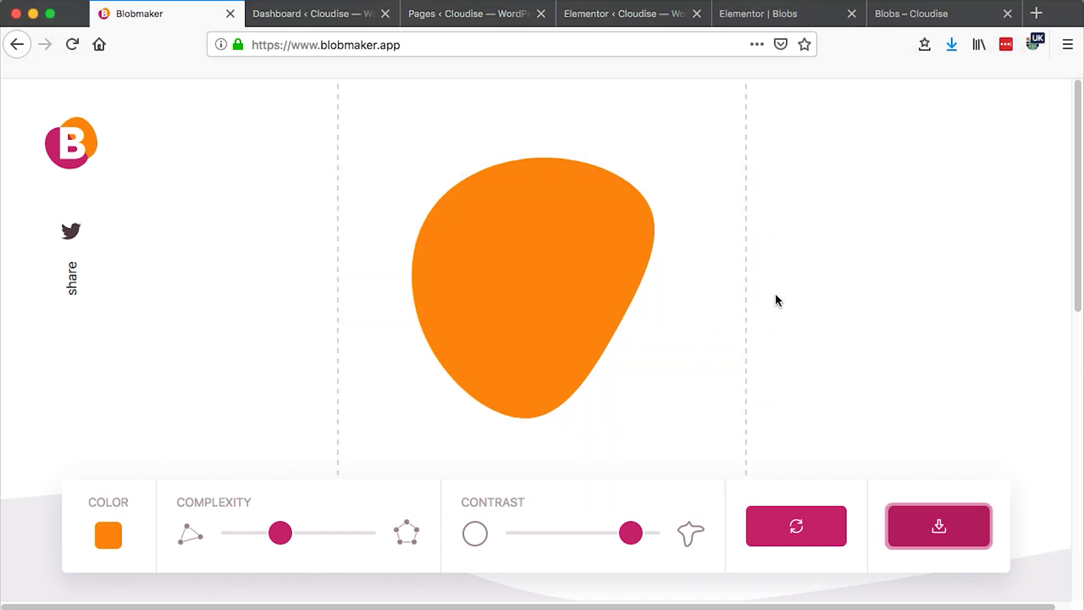
pyautogui.click(954, 50)
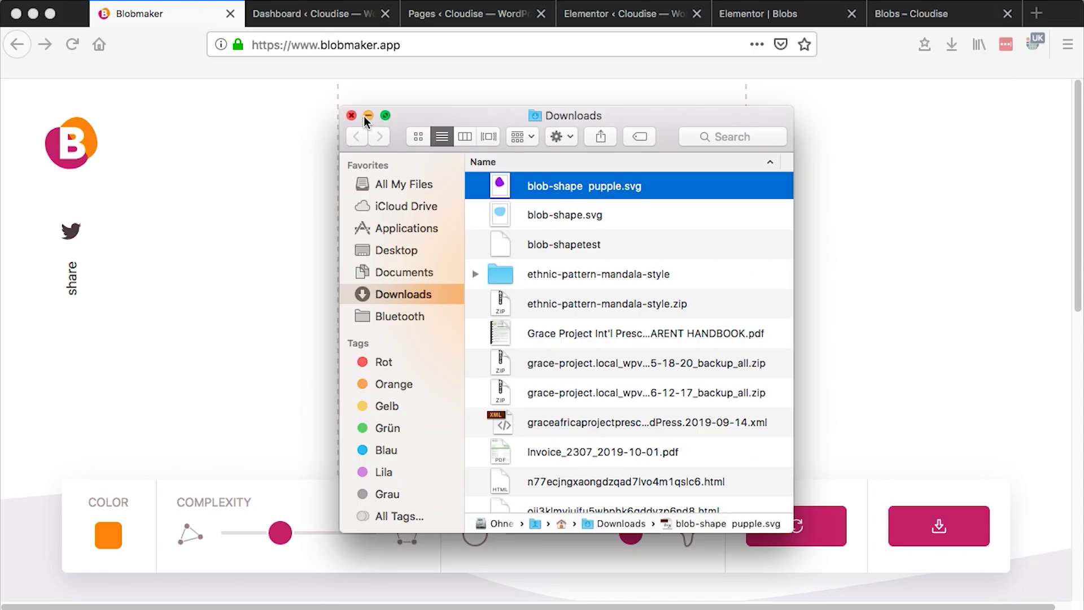
pyautogui.click(368, 116)
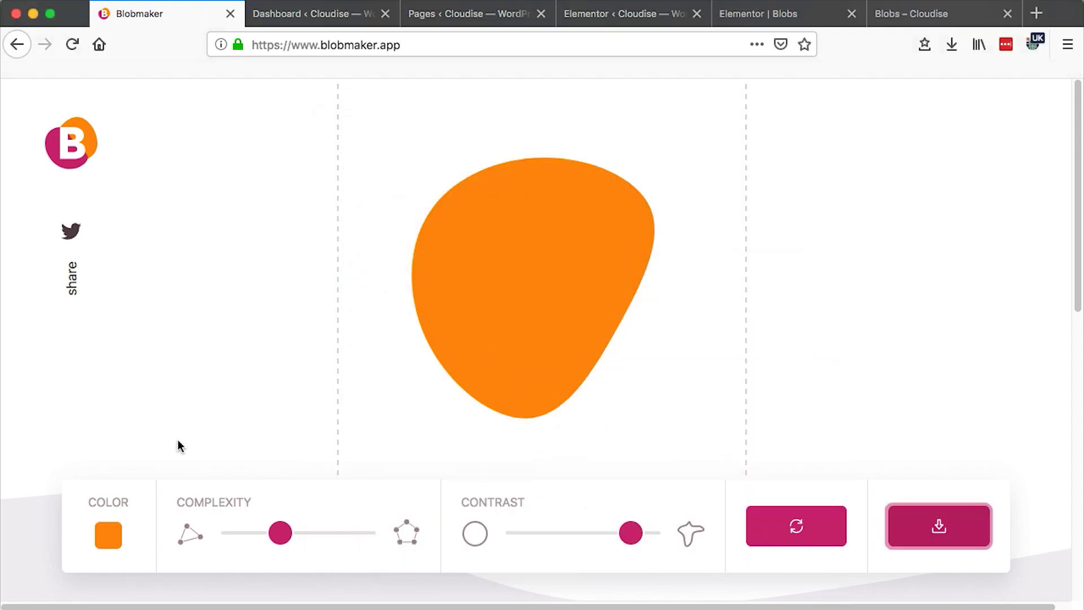
# Step: Try yellow-orange, mint, green, blue and purple swatches on the blob and edit its hex code
pyautogui.click(106, 542)
pyautogui.scroll(-3, 182, 510)
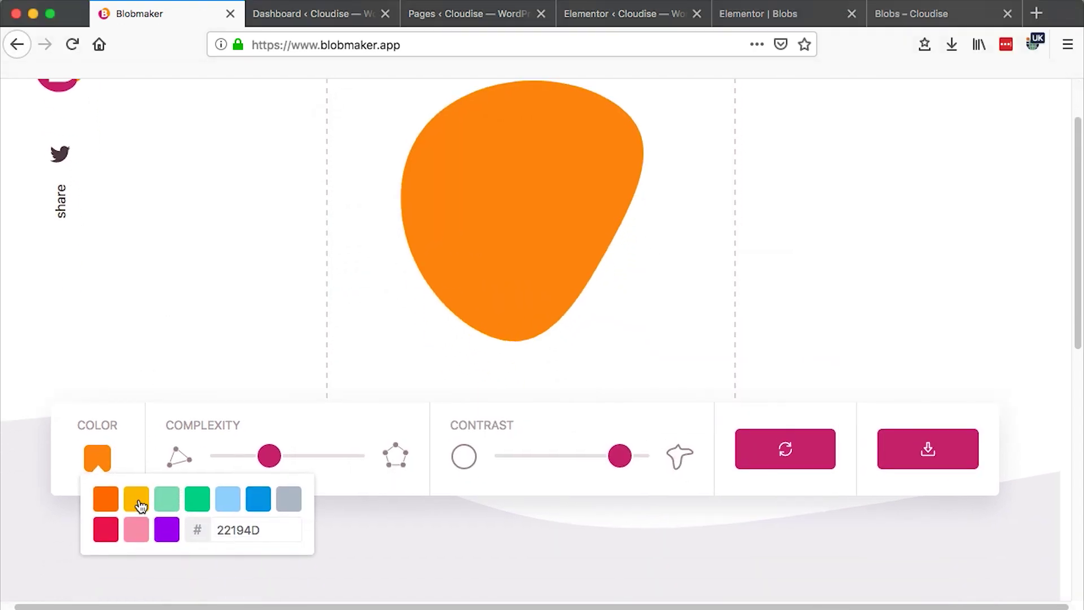
pyautogui.click(136, 499)
pyautogui.click(177, 510)
pyautogui.click(198, 501)
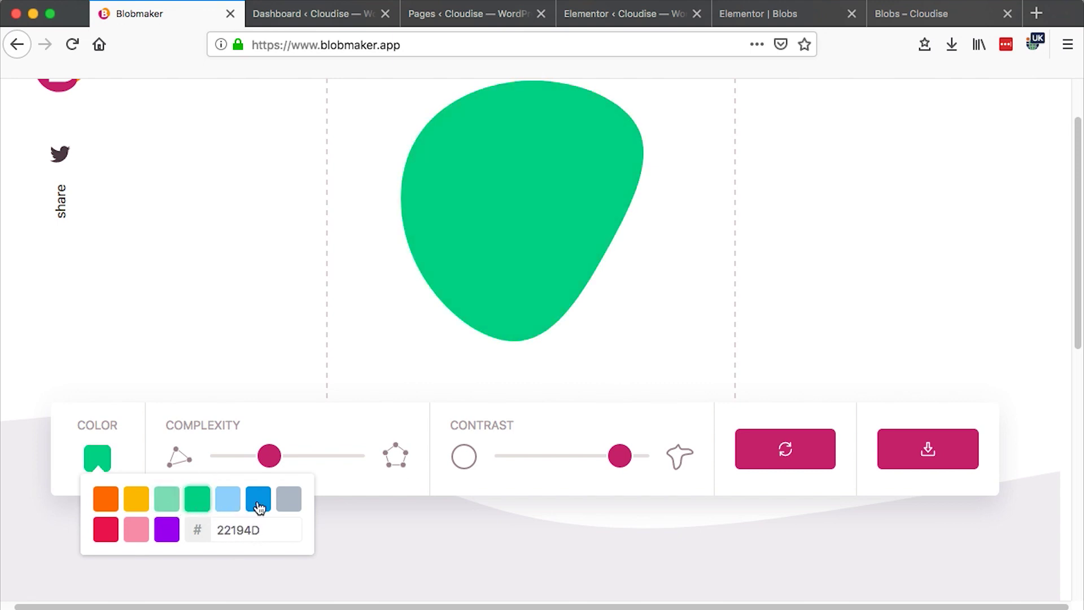
pyautogui.click(259, 501)
pyautogui.click(166, 534)
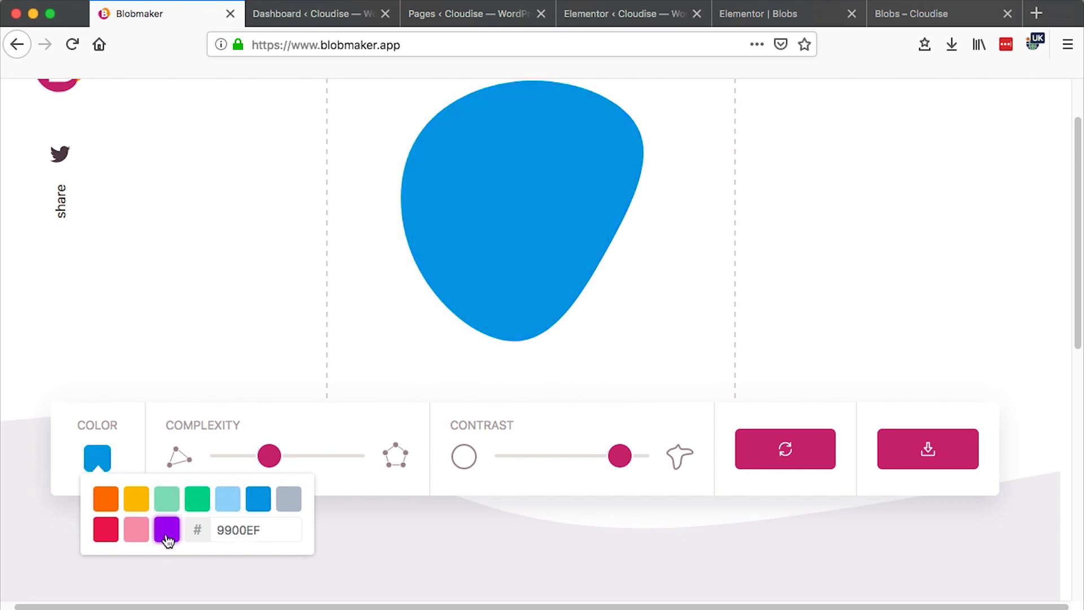
pyautogui.click(233, 530)
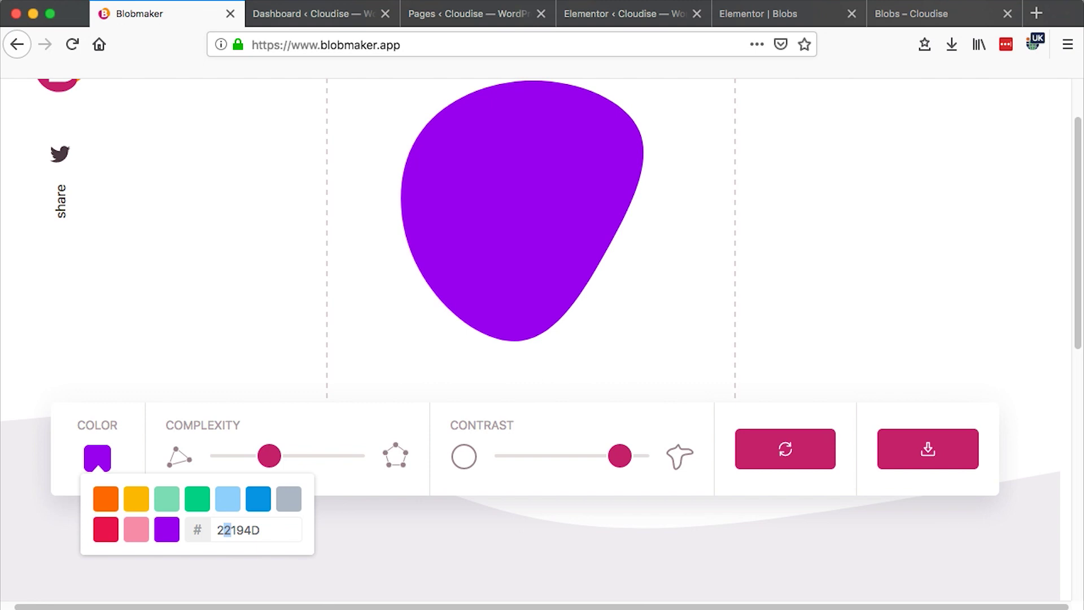
pyautogui.write('33')
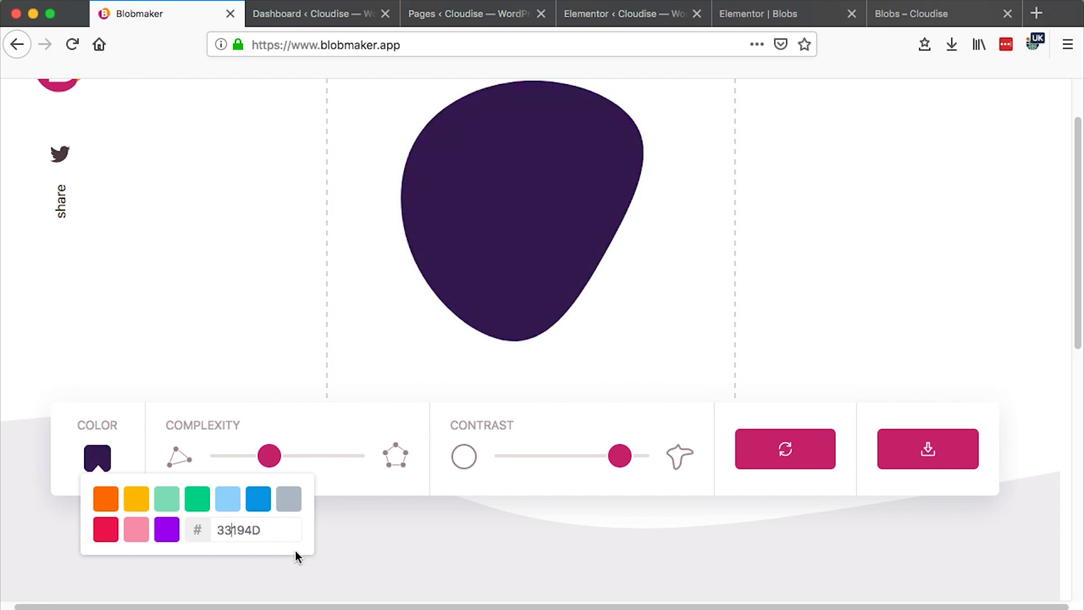
# Step: Colour the blob light blue, then dark blue
pyautogui.click(197, 499)
pyautogui.click(227, 498)
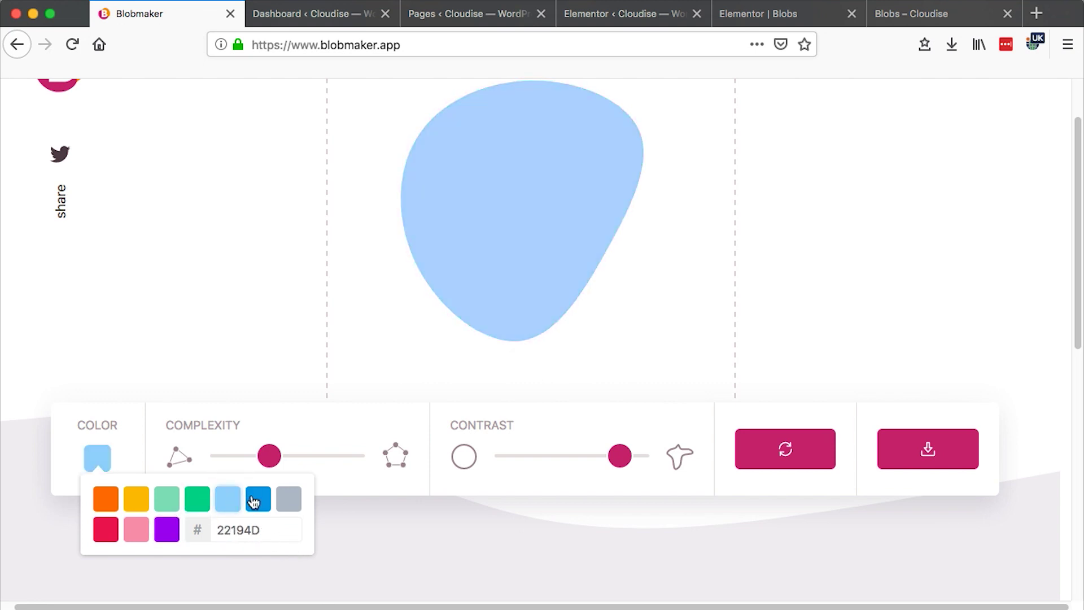
pyautogui.click(253, 502)
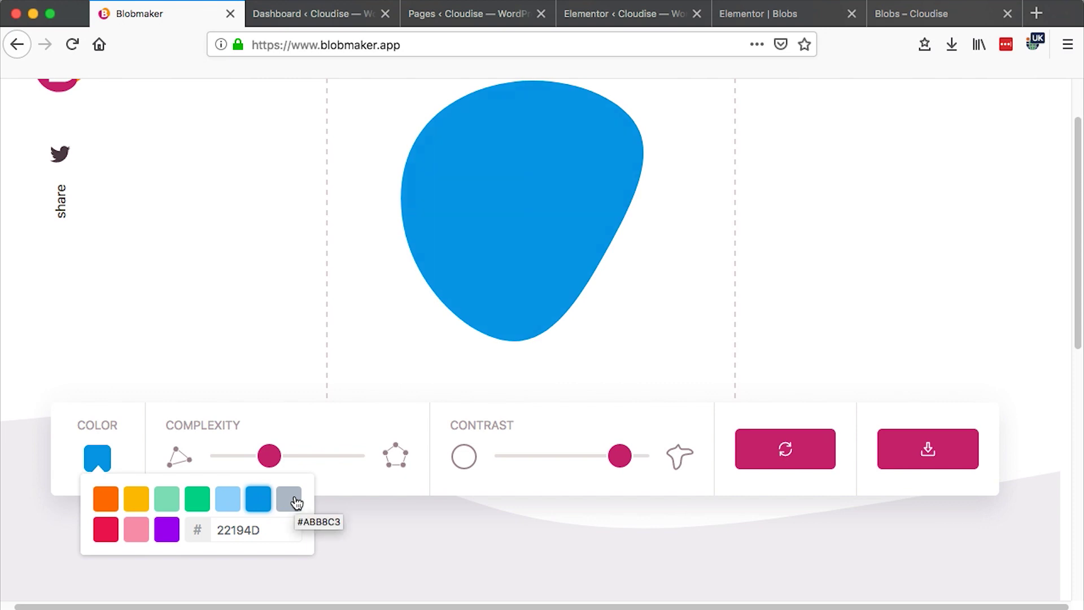
pyautogui.scroll(3, 570, 291)
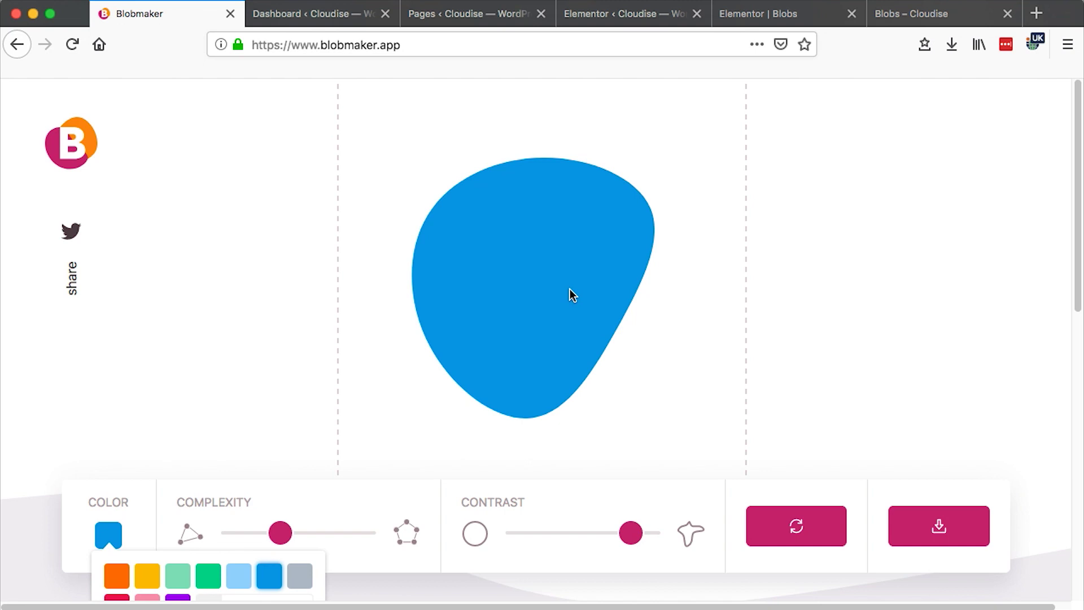
pyautogui.scroll(-3, 570, 289)
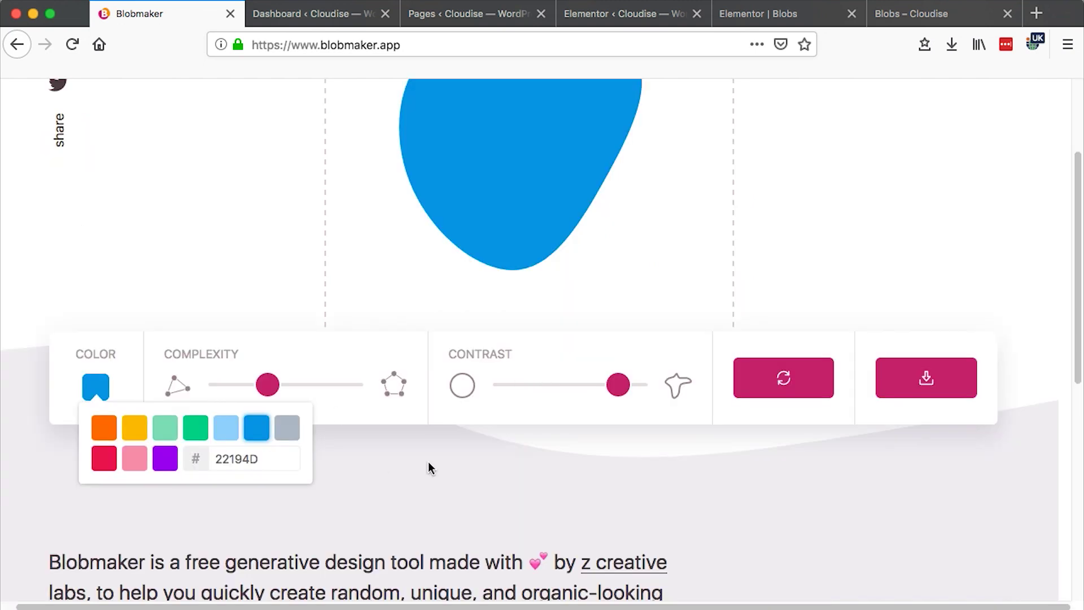
pyautogui.scroll(2, 429, 463)
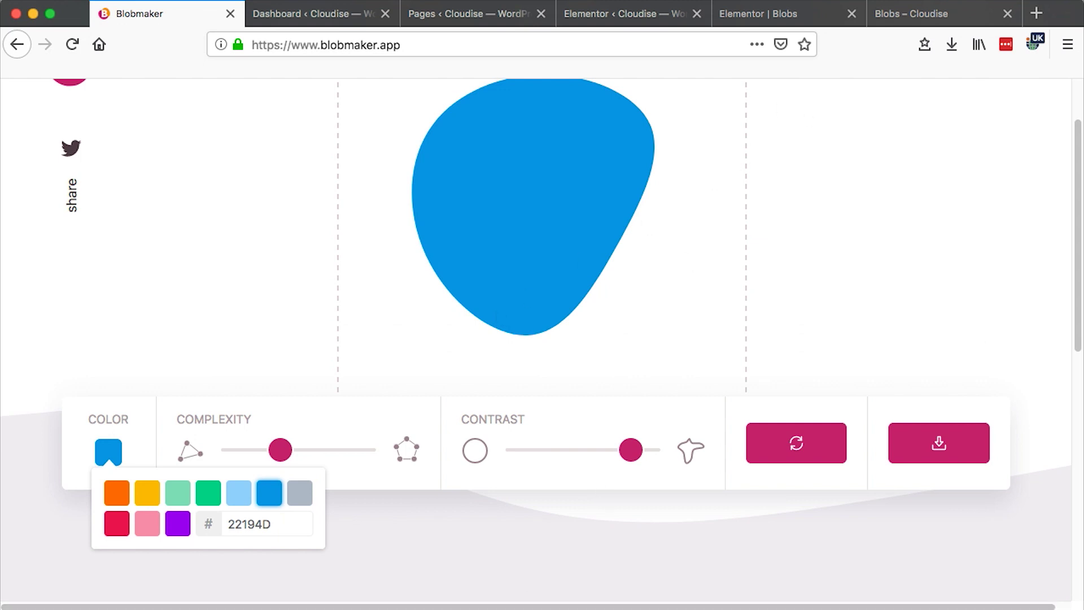
pyautogui.scroll(3, 527, 411)
# Step: Try pink, settle on purple, and download the purple blob
pyautogui.click(99, 542)
pyautogui.scroll(-3, 208, 548)
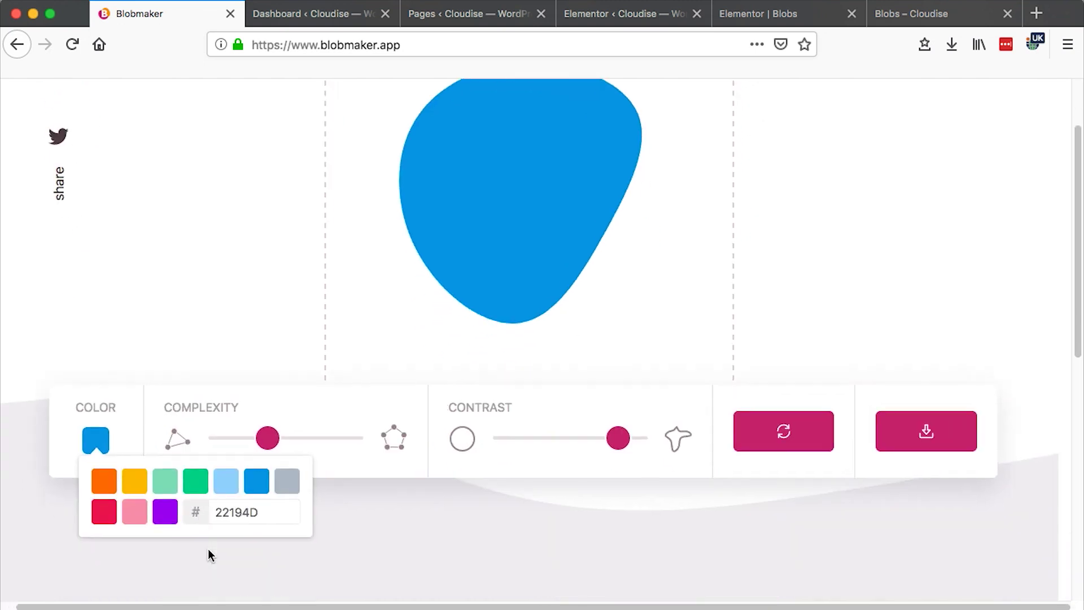
pyautogui.click(130, 513)
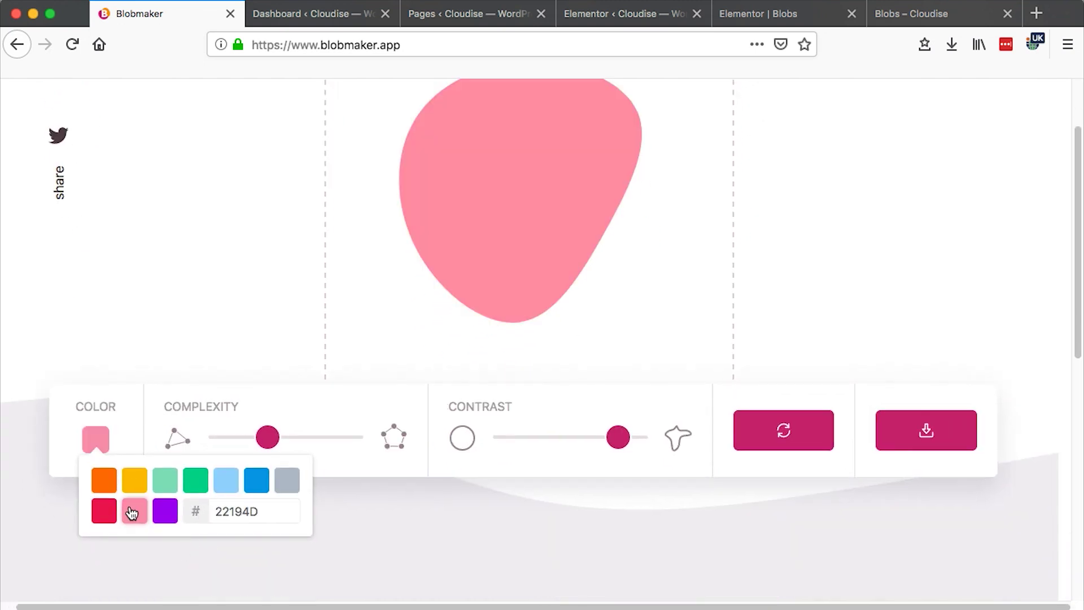
pyautogui.click(164, 511)
pyautogui.scroll(1, 215, 496)
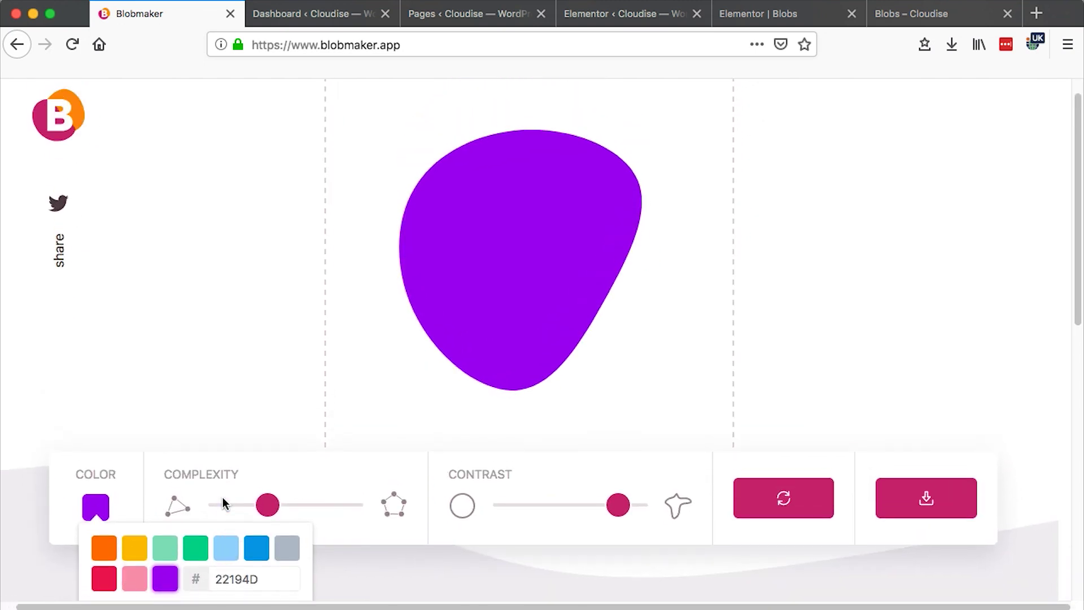
pyautogui.scroll(-1, 222, 502)
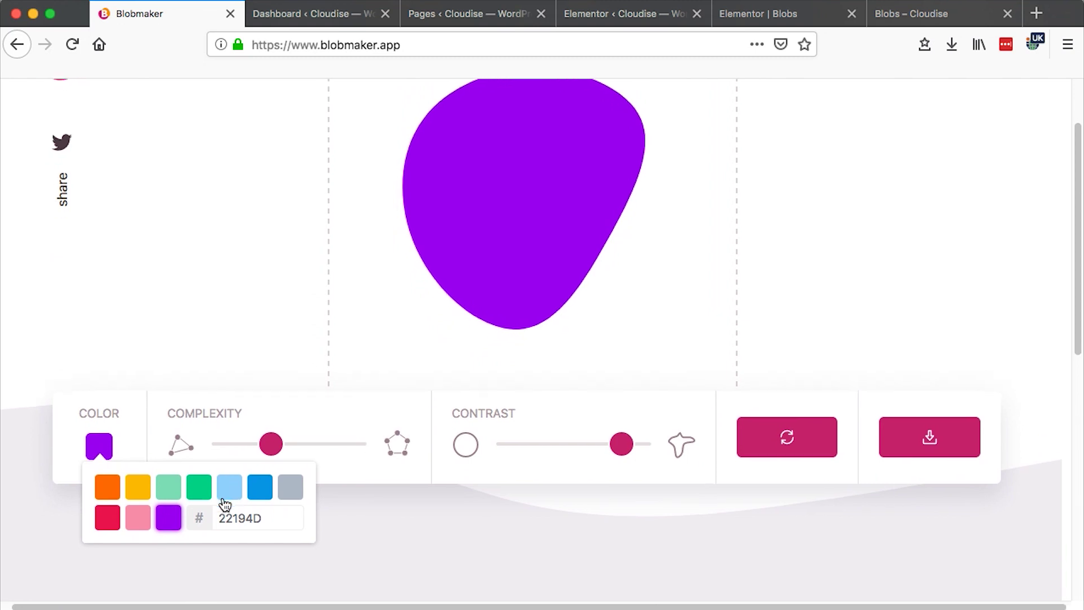
pyautogui.click(929, 438)
pyautogui.scroll(3, 288, 187)
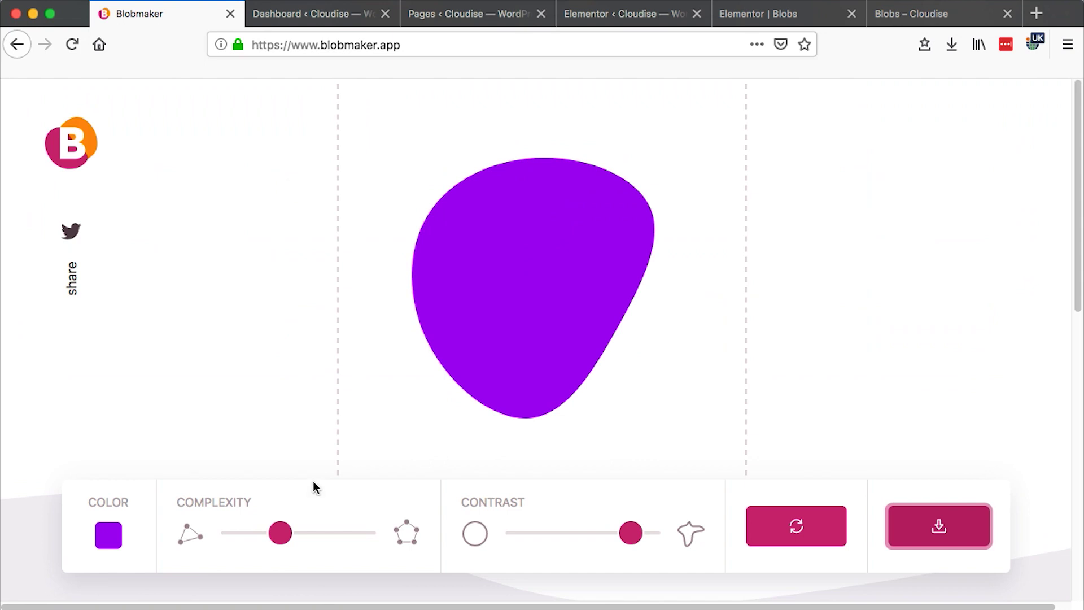
pyautogui.click(31, 565)
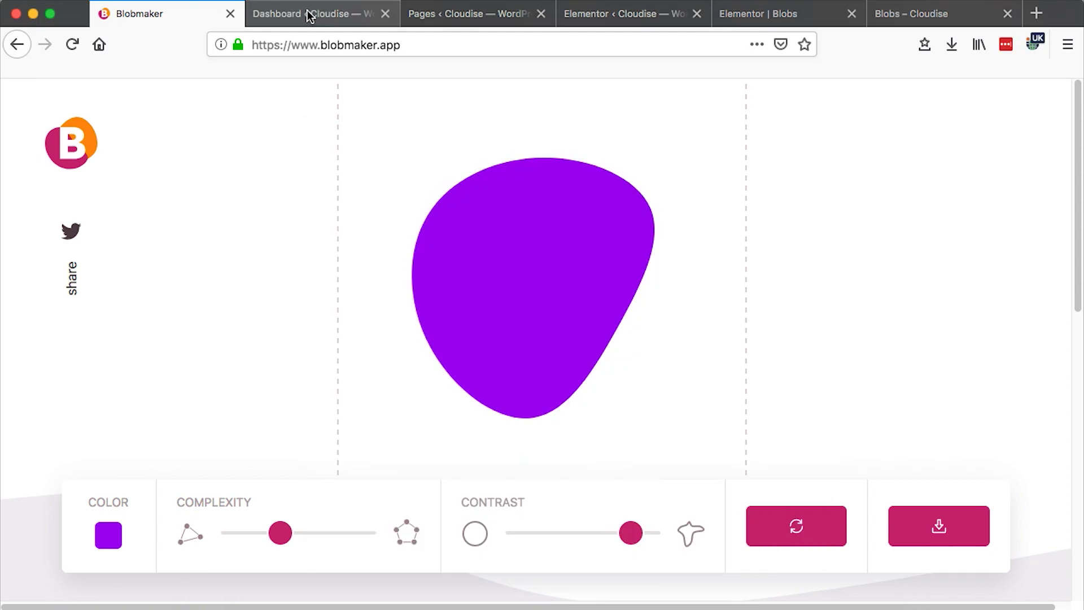
# Step: Cycle through the open WordPress tabs to the Blobs page editor
pyautogui.click(310, 12)
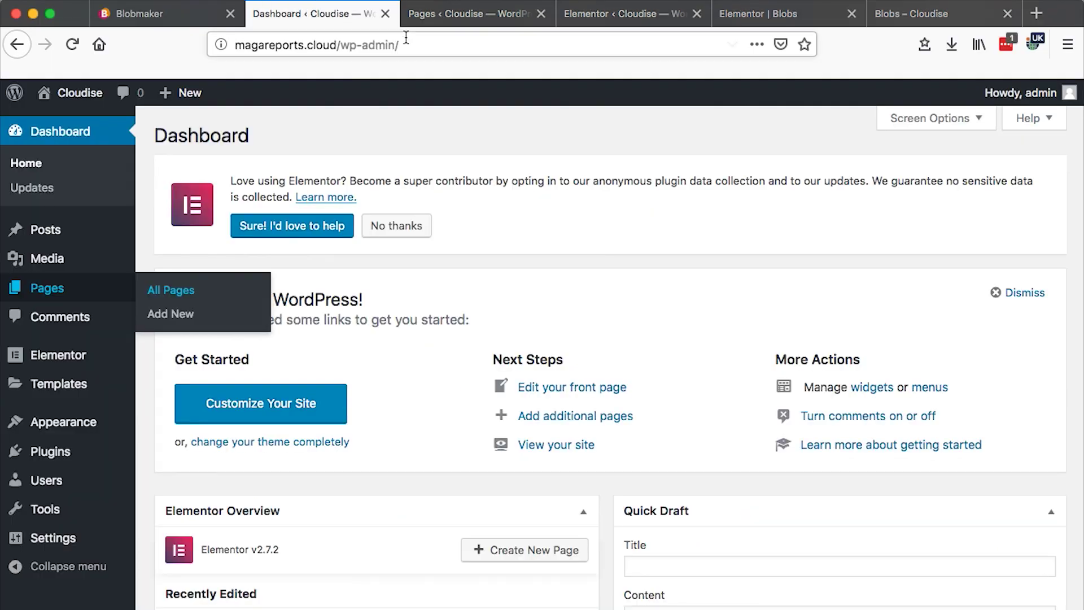
pyautogui.click(442, 16)
pyautogui.click(601, 18)
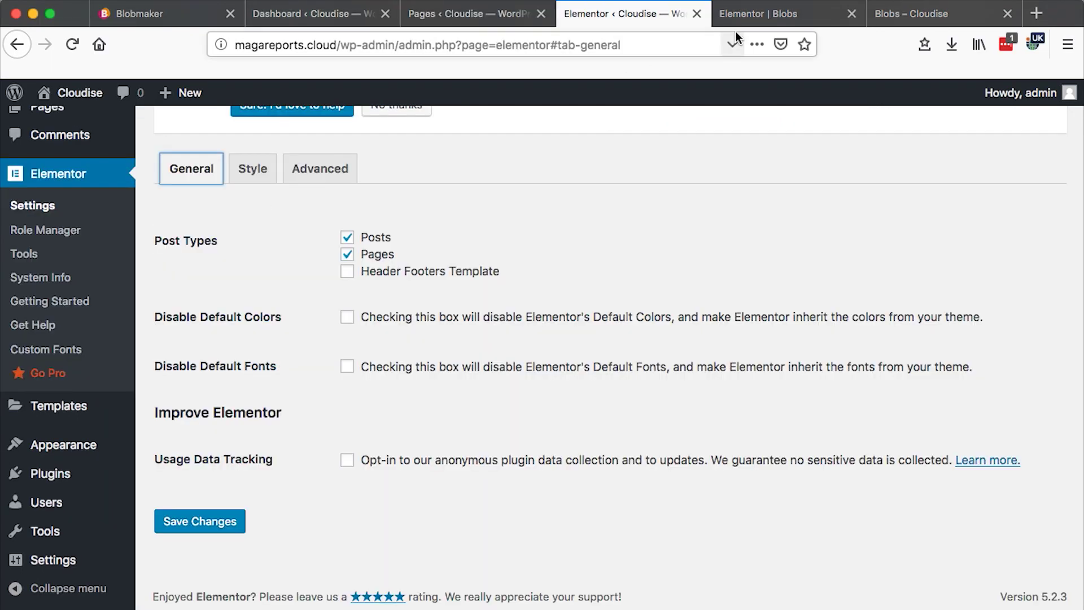
pyautogui.click(735, 15)
pyautogui.scroll(-5, 607, 247)
pyautogui.scroll(2, 606, 240)
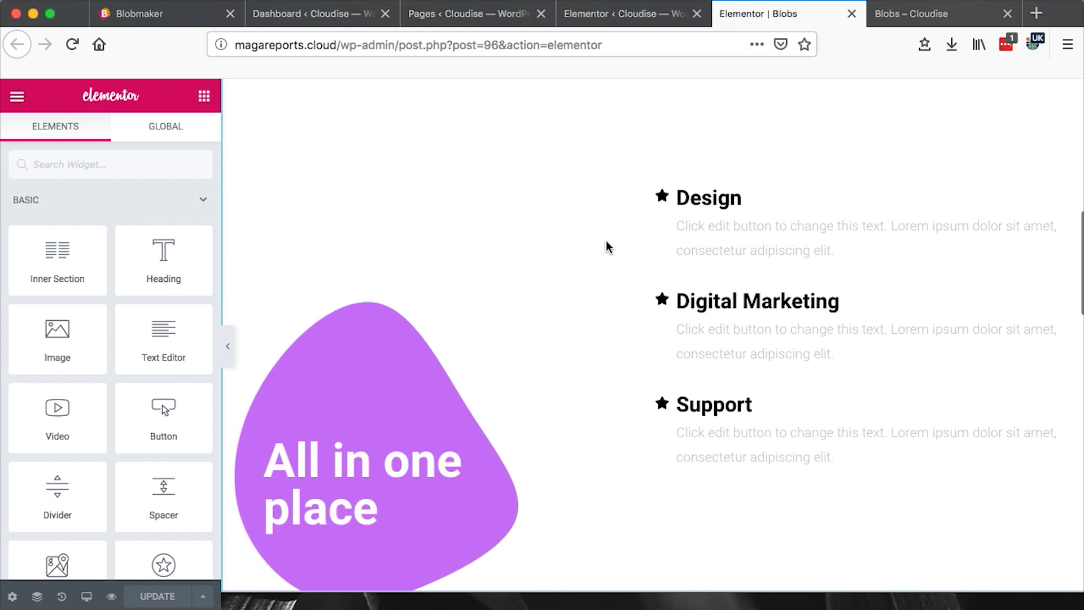
pyautogui.scroll(-4, 605, 240)
pyautogui.scroll(5, 605, 239)
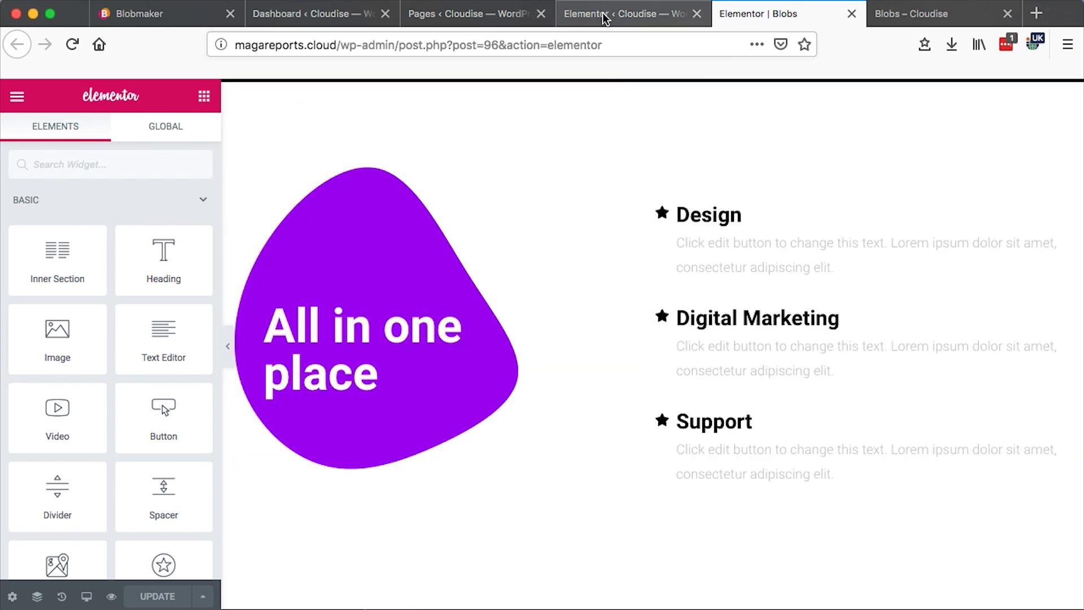
# Step: Confirm Enable SVG Uploads is set to Enable in Elementor's Advanced settings, then return to the Blobs editor
pyautogui.click(608, 13)
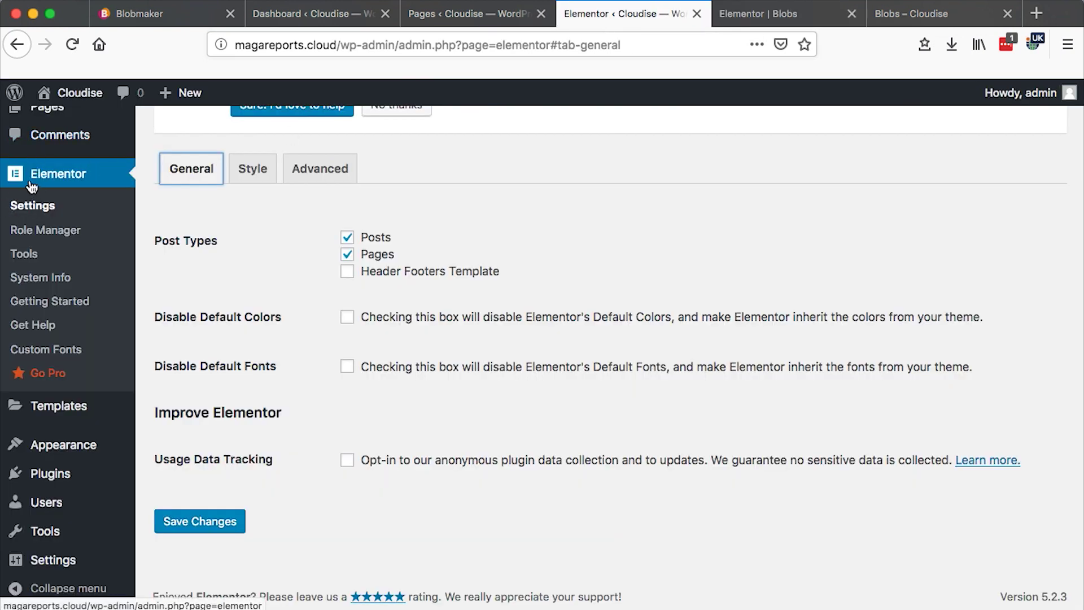
pyautogui.click(323, 168)
pyautogui.scroll(-3, 448, 413)
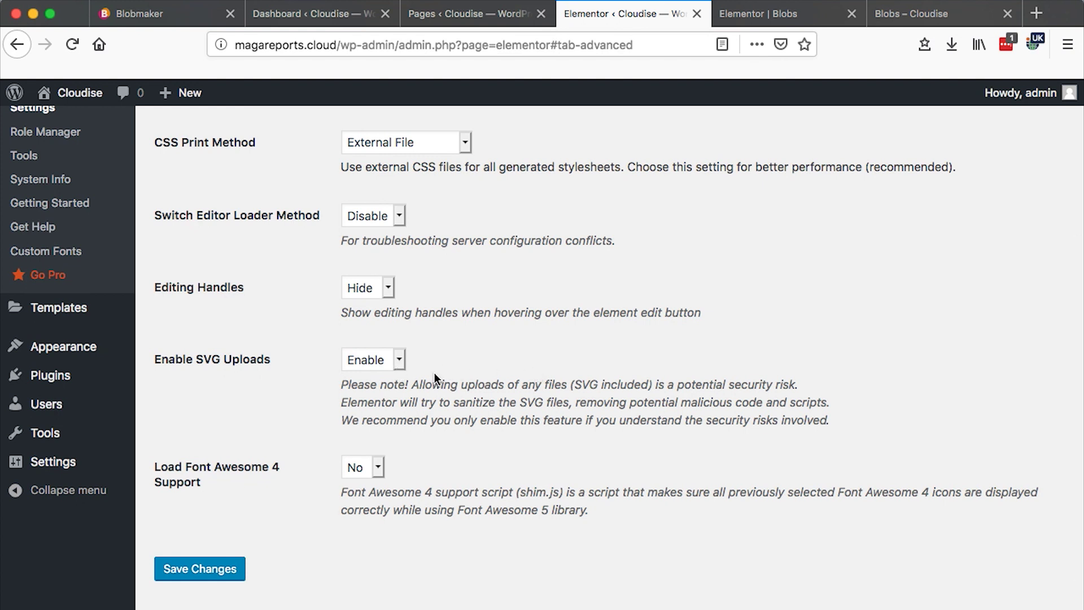
pyautogui.click(757, 14)
pyautogui.click(618, 13)
pyautogui.click(757, 14)
pyautogui.scroll(3, 635, 213)
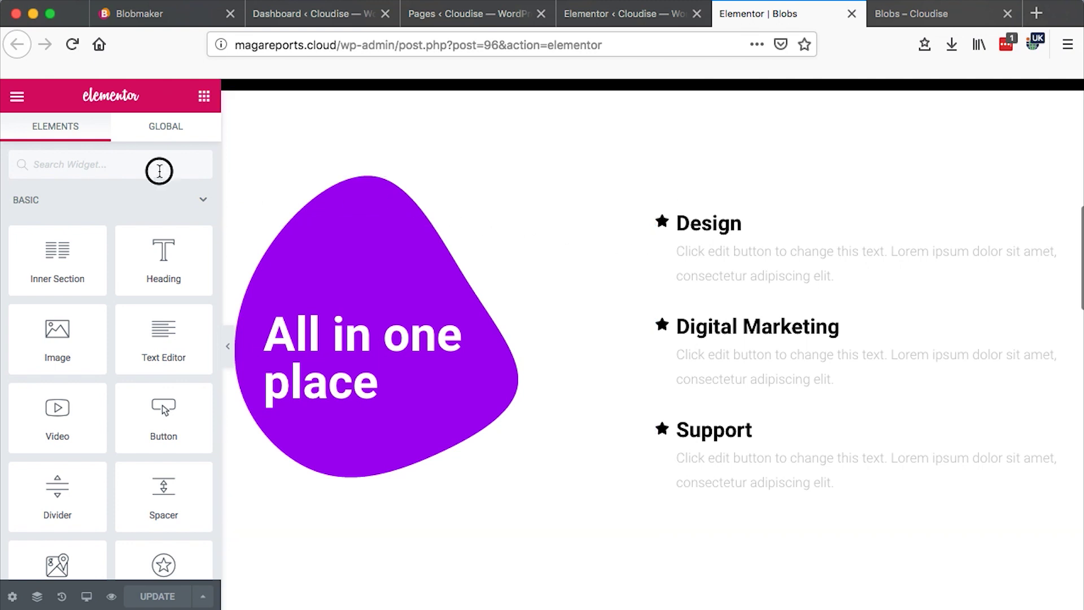
# Step: Search widgets for 'icon' and place an Icon widget under the purple blob
pyautogui.click(160, 168)
pyautogui.write('icon')
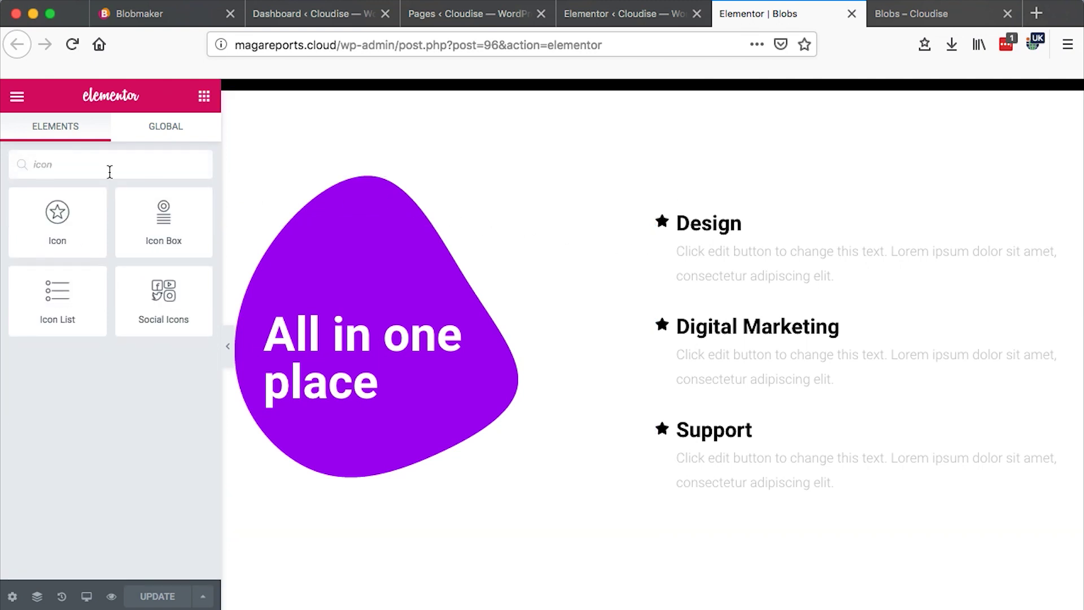
pyautogui.moveTo(53, 207); pyautogui.dragTo(482, 406)
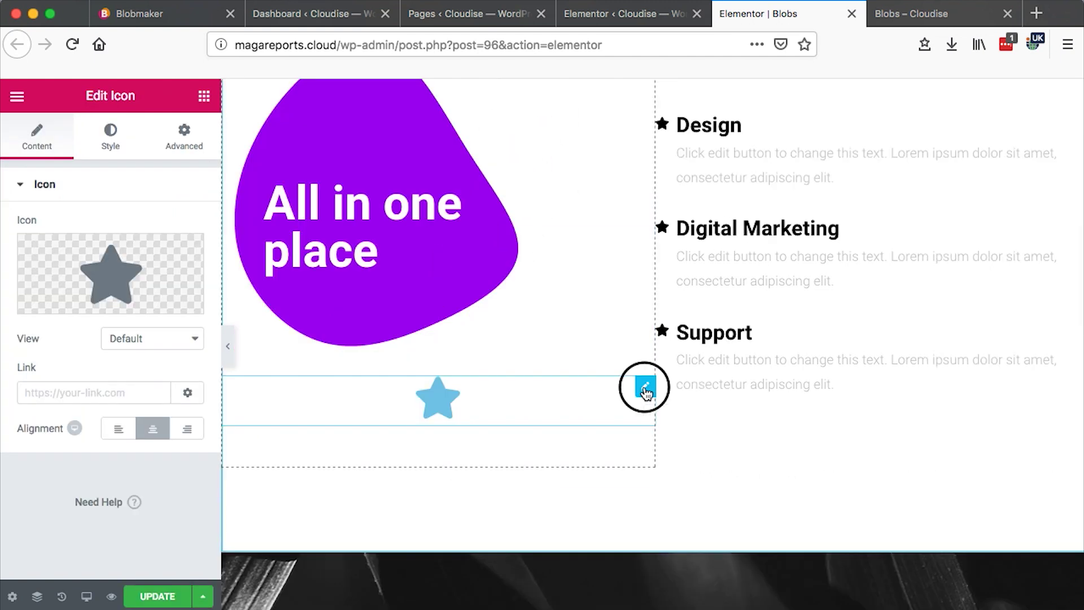
# Step: Upload blob-shape-pupple.svg from Downloads into the media library for the icon
pyautogui.moveTo(127, 305)
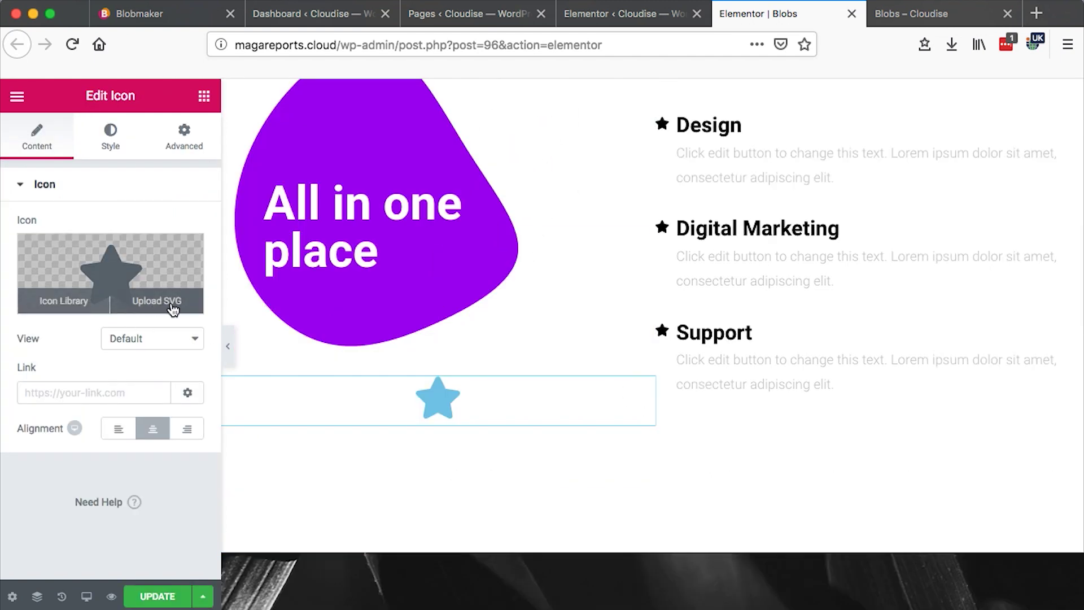
pyautogui.click(160, 299)
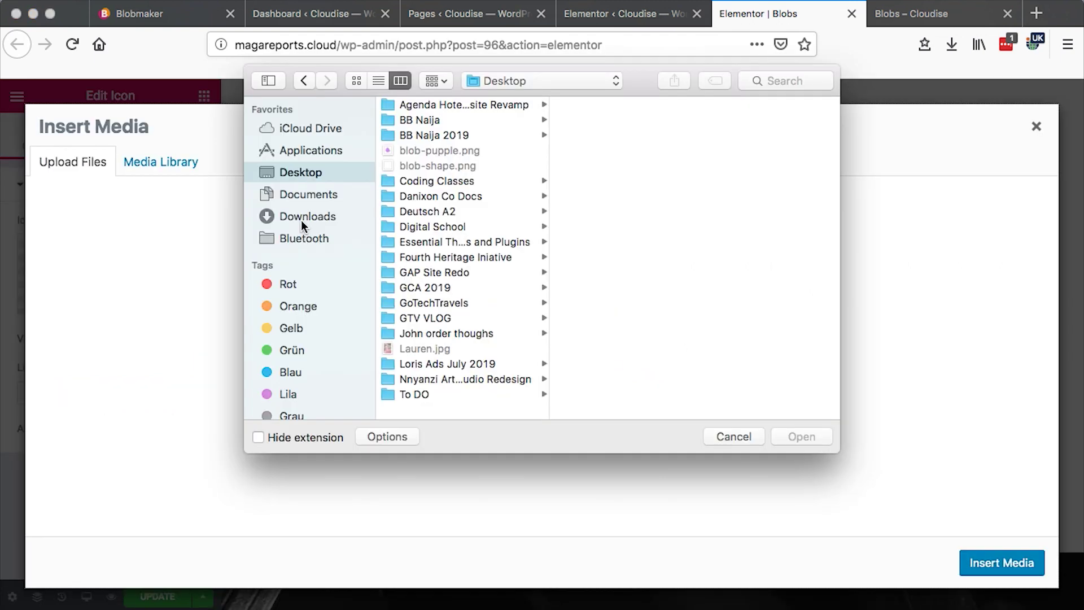
pyautogui.click(301, 217)
pyautogui.click(445, 134)
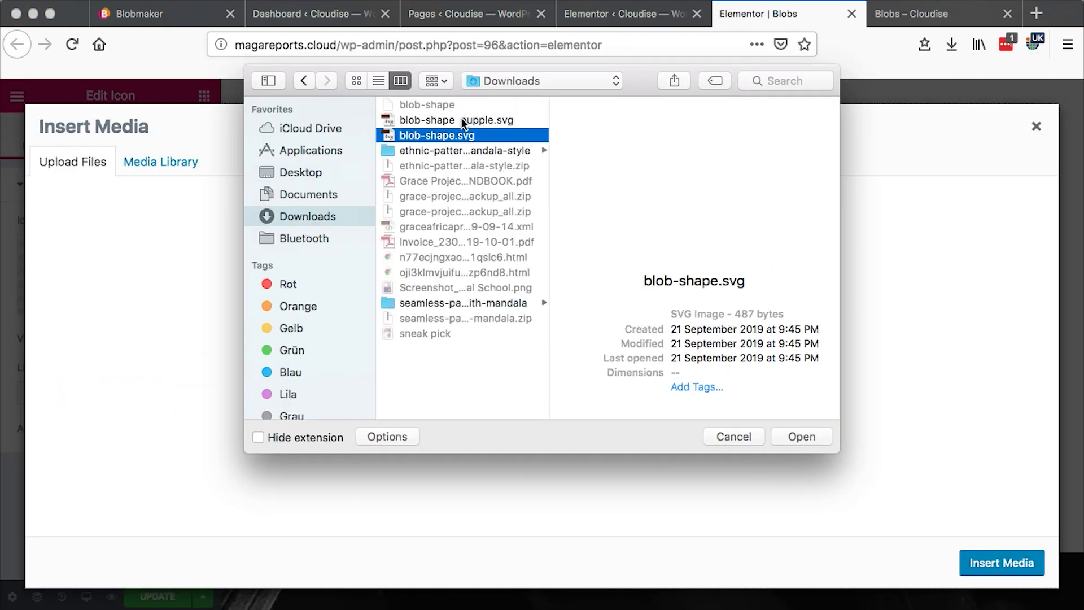
pyautogui.click(441, 120)
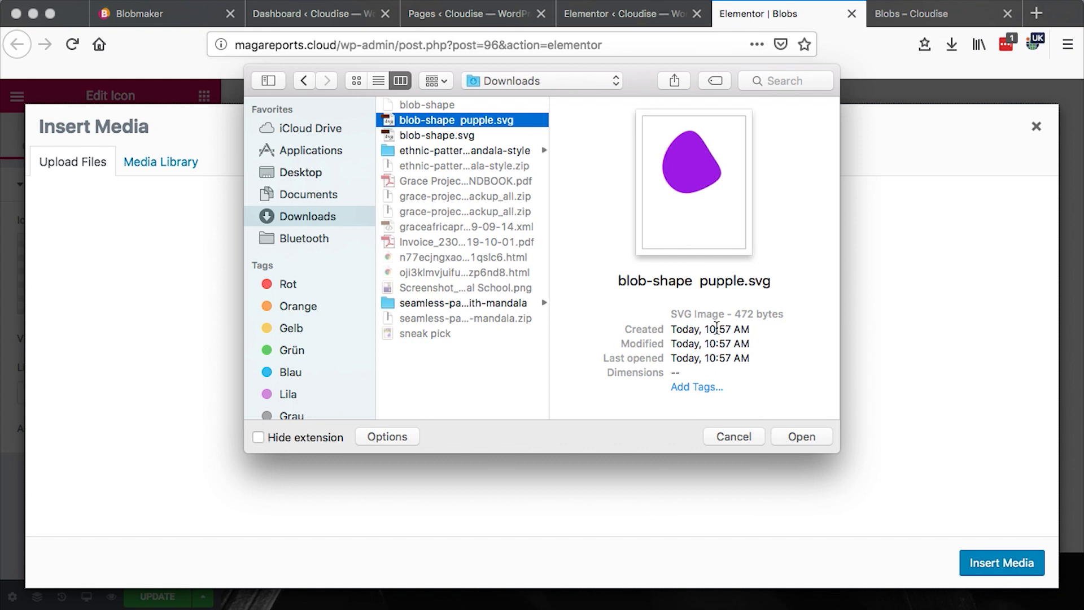
pyautogui.click(801, 437)
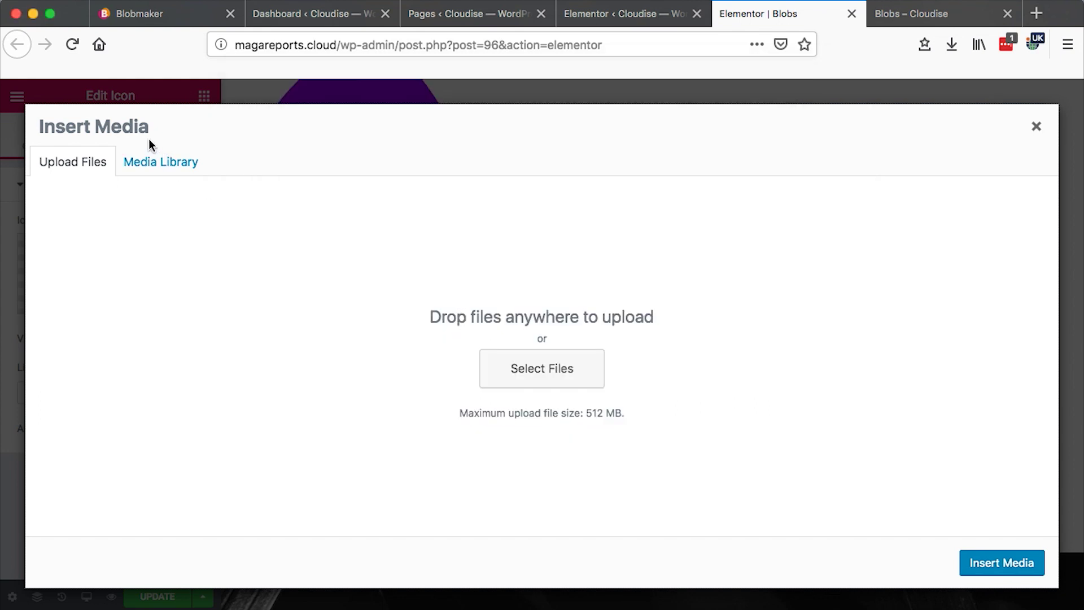
pyautogui.click(141, 163)
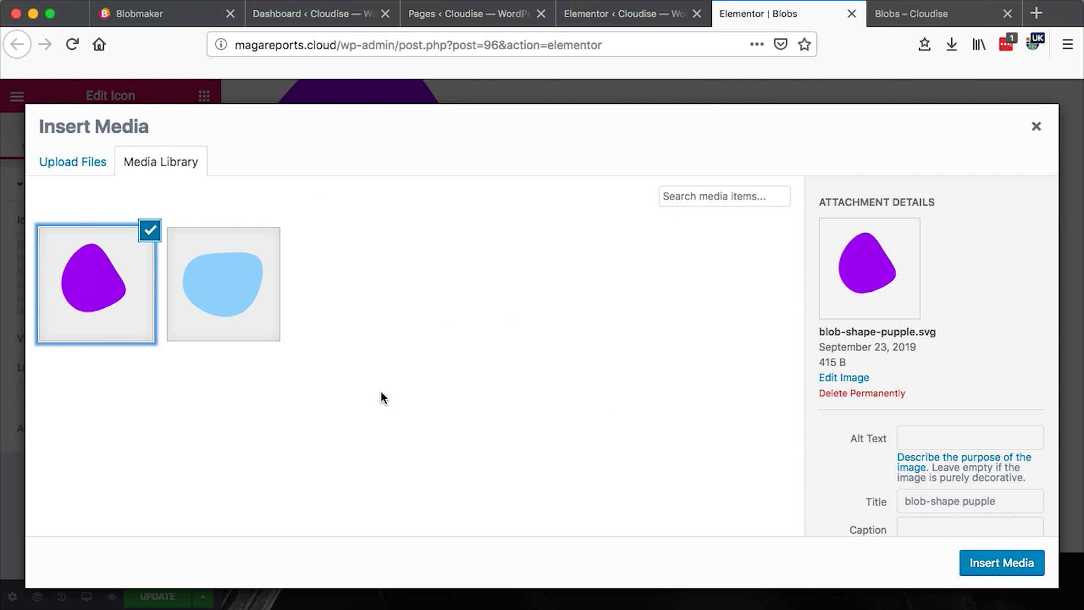
# Step: Insert the purple blob as the icon, enlarge it to size 192 and rotate it
pyautogui.click(998, 565)
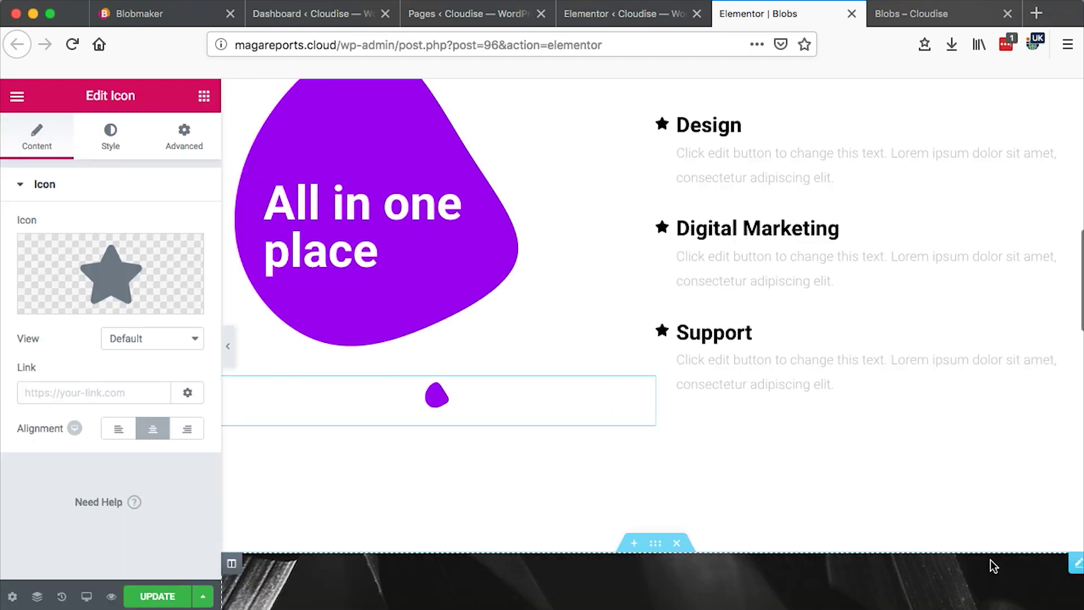
pyautogui.click(110, 135)
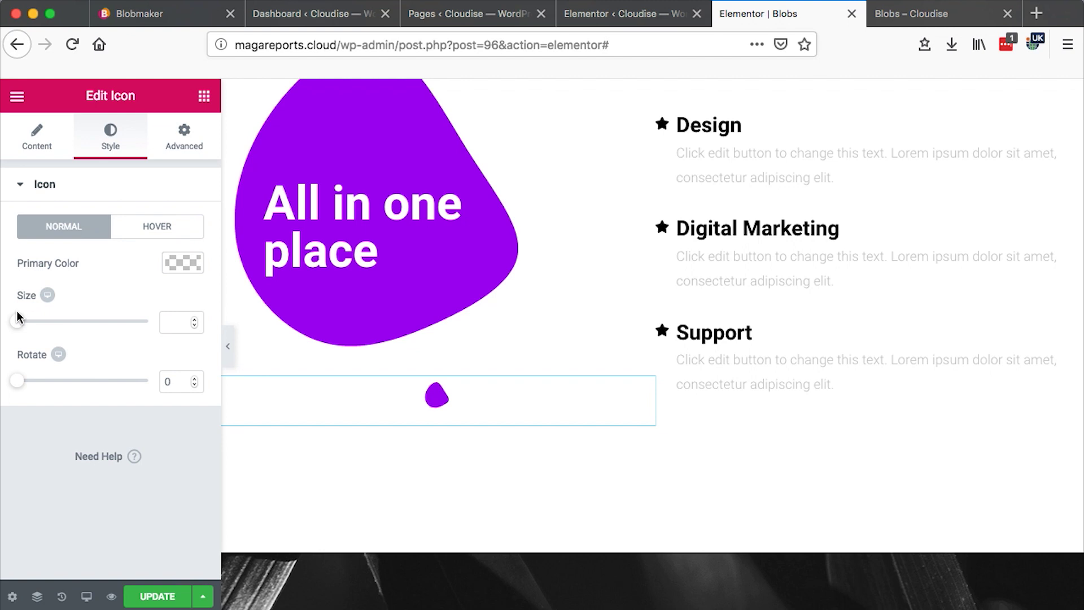
pyautogui.moveTo(17, 318); pyautogui.dragTo(101, 322)
pyautogui.moveTo(18, 380); pyautogui.dragTo(63, 375)
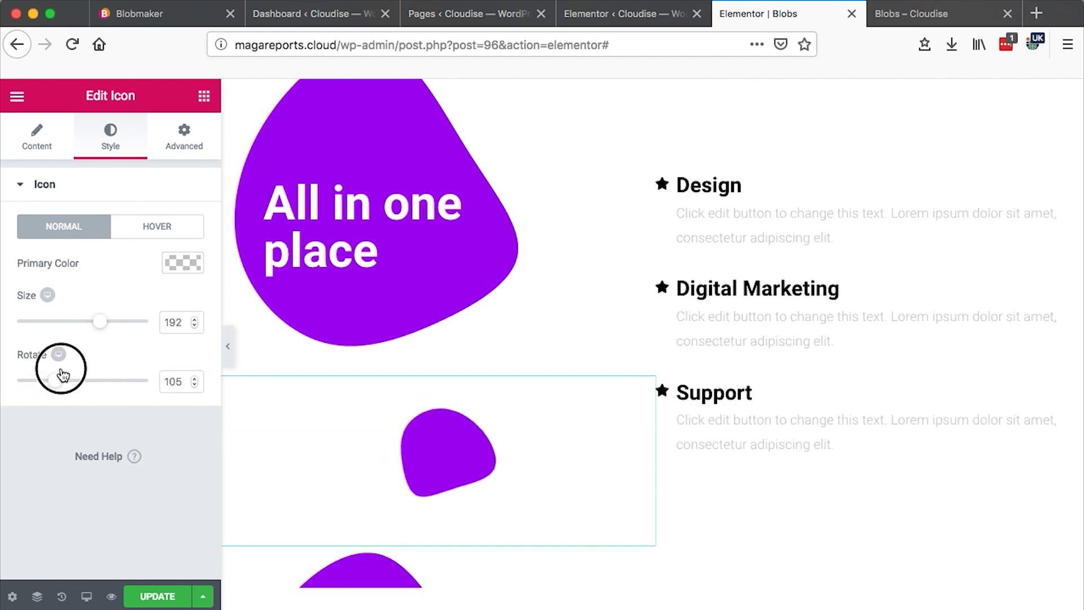
# Step: Clear the icon's primary colour to transparent and rotate the blob to 88 degrees
pyautogui.click(183, 263)
pyautogui.moveTo(118, 356); pyautogui.dragTo(68, 337)
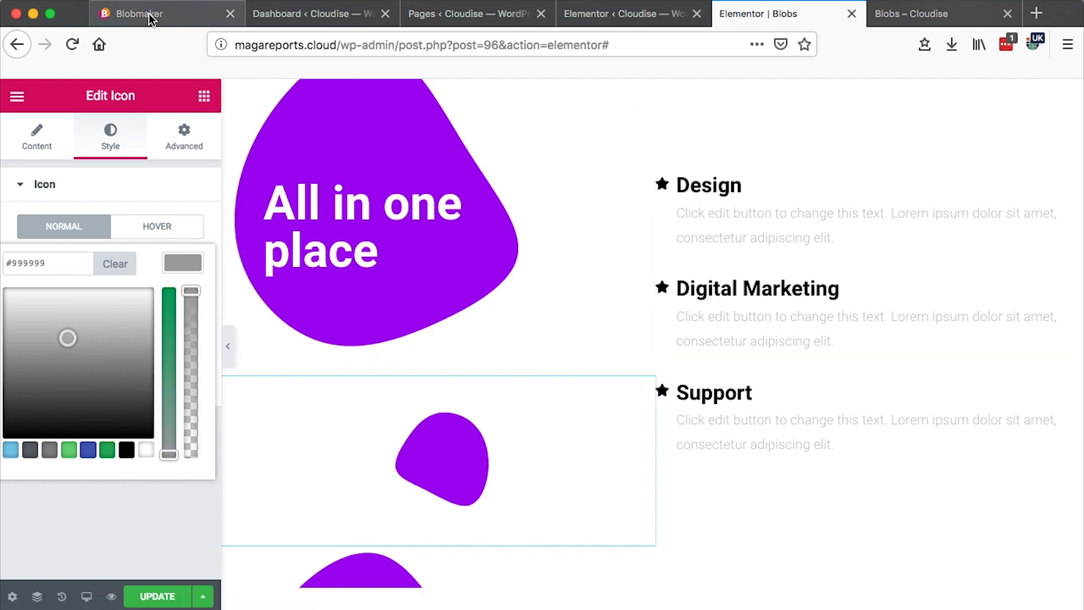
pyautogui.click(114, 264)
pyautogui.click(175, 264)
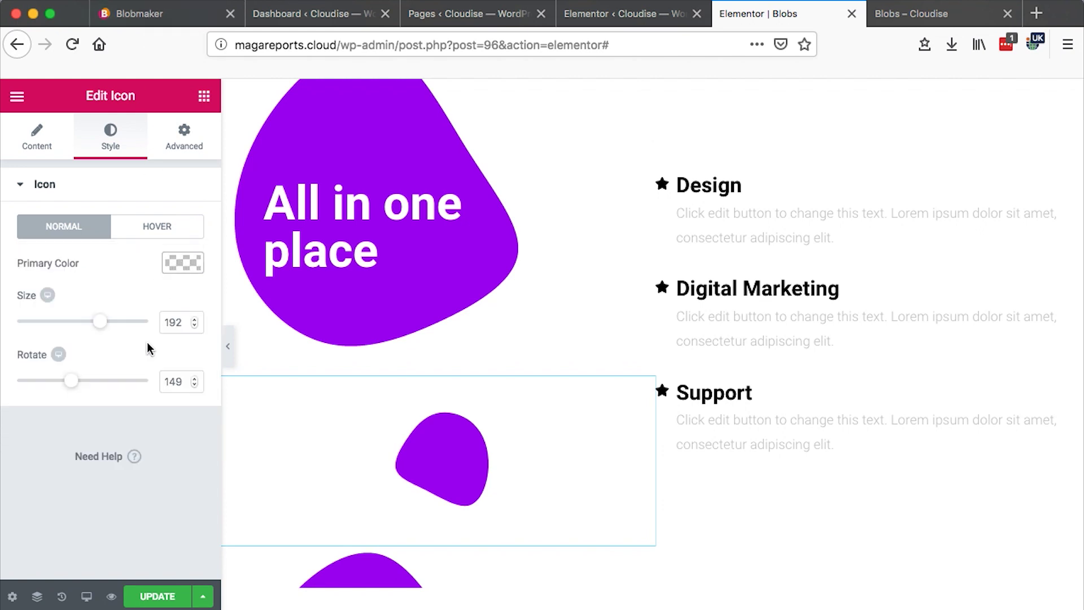
pyautogui.moveTo(73, 382); pyautogui.dragTo(49, 403)
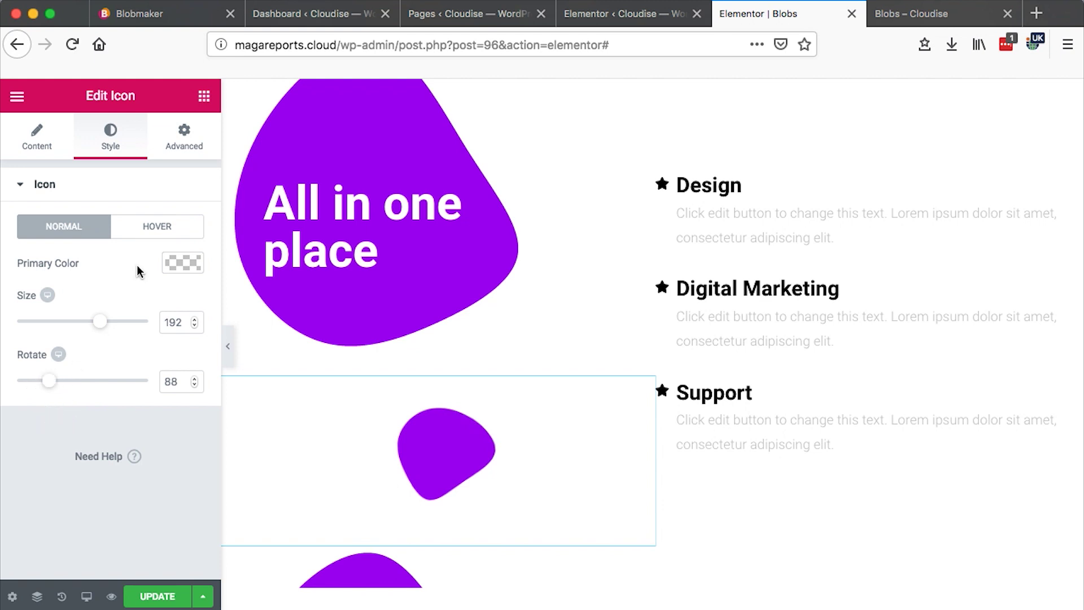
# Step: Expand the icon's Motion Effects in its Advanced settings
pyautogui.click(184, 135)
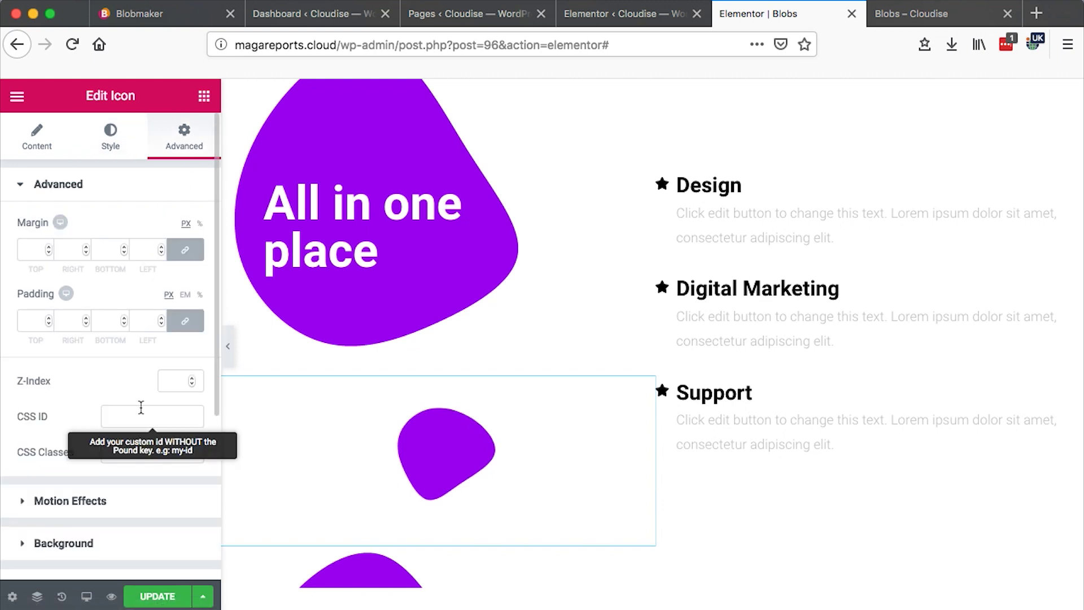
pyautogui.scroll(-2, 141, 412)
pyautogui.scroll(-1, 142, 414)
pyautogui.click(110, 373)
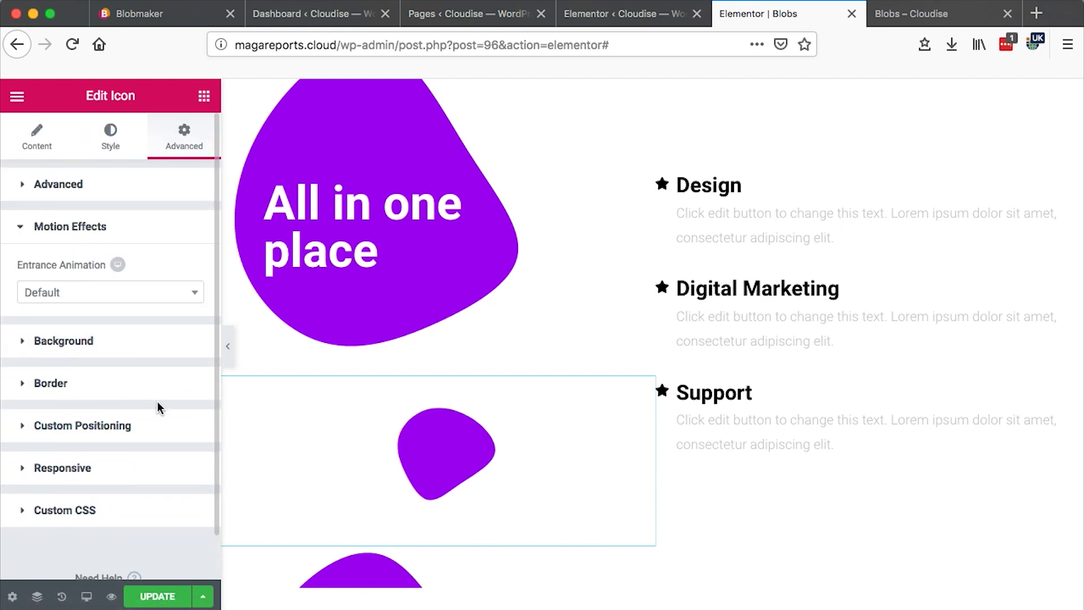
pyautogui.scroll(-1, 158, 407)
pyautogui.scroll(1, 158, 406)
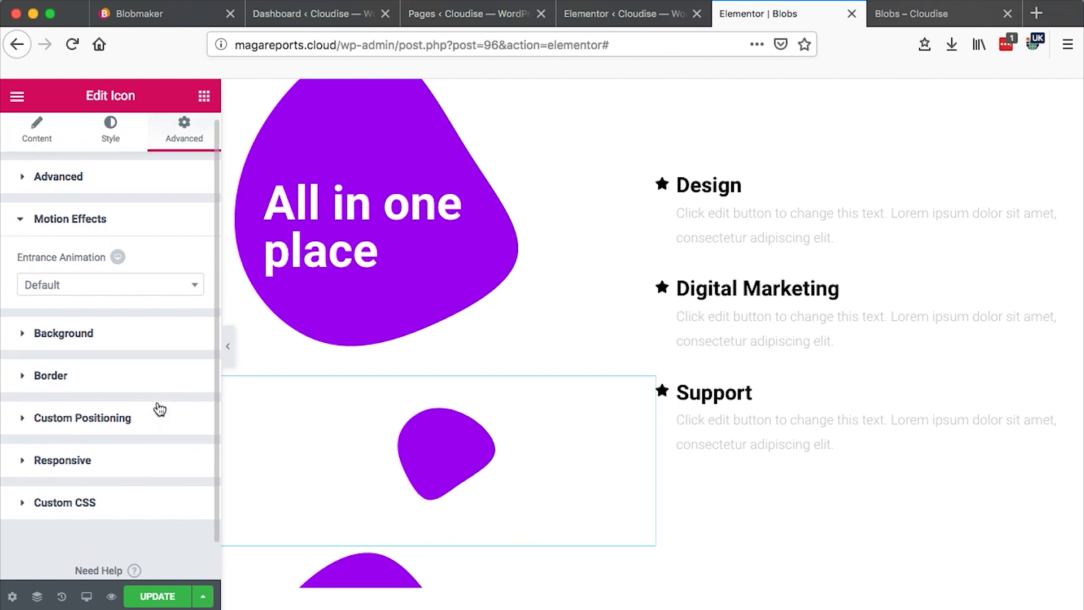
# Step: Delete the small blob icon widget from the page
pyautogui.rightClick(645, 387)
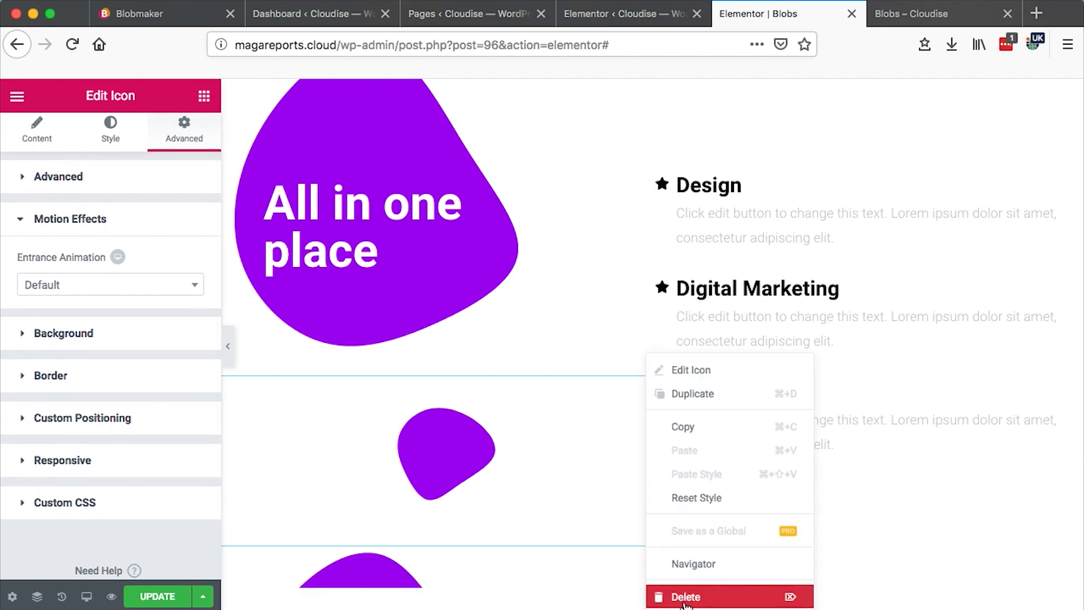
pyautogui.click(685, 594)
pyautogui.scroll(4, 603, 414)
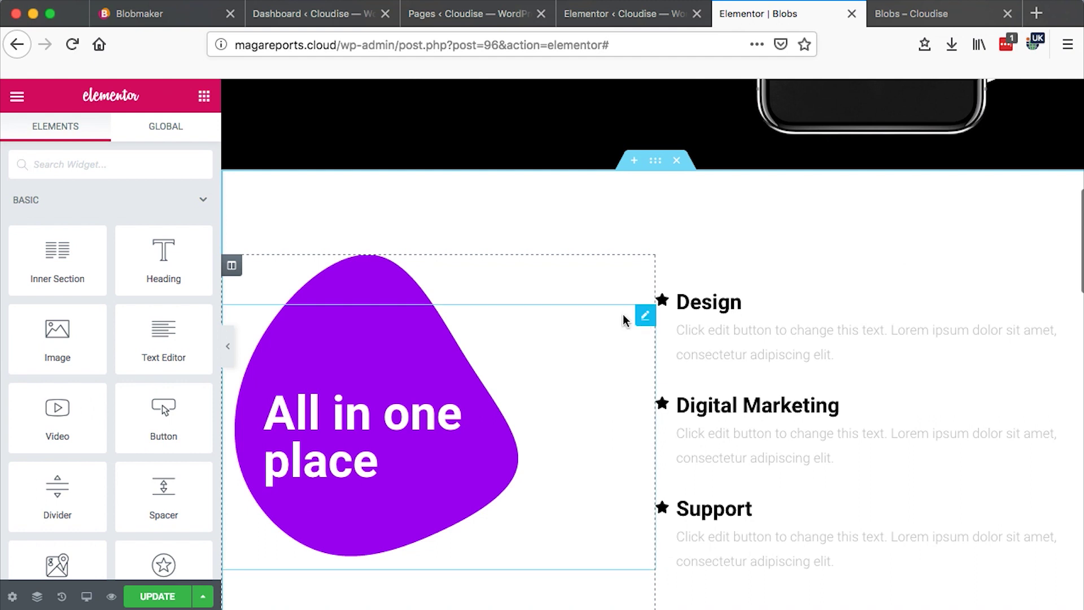
# Step: Open Motion Effects in the Advanced settings of the large blob's column
pyautogui.click(230, 268)
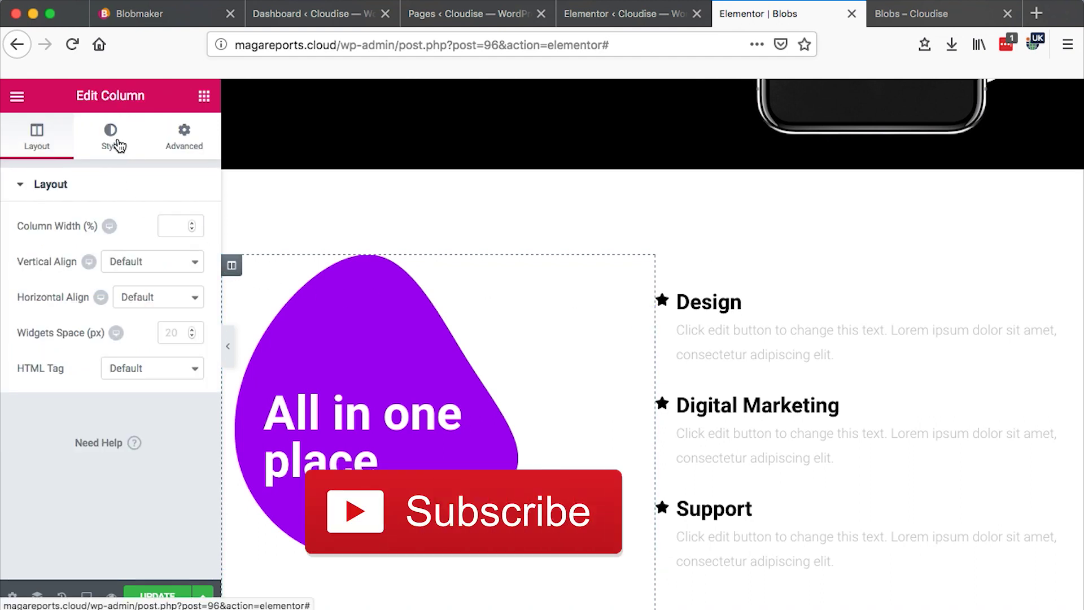
pyautogui.click(113, 141)
pyautogui.click(186, 184)
pyautogui.scroll(-1, 231, 223)
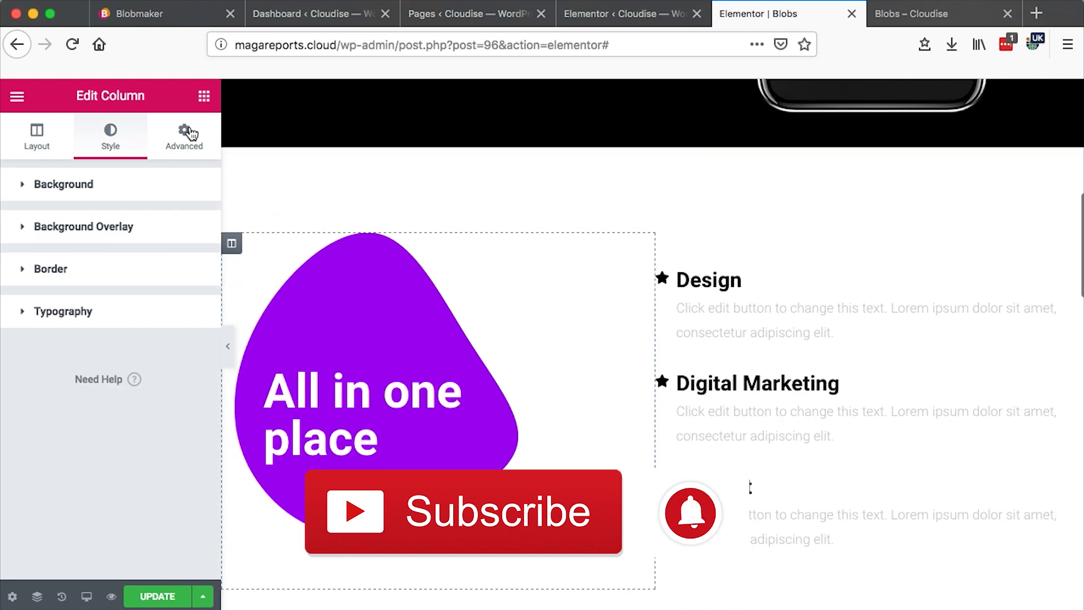
pyautogui.click(184, 136)
pyautogui.scroll(-2, 125, 435)
pyautogui.scroll(2, 122, 432)
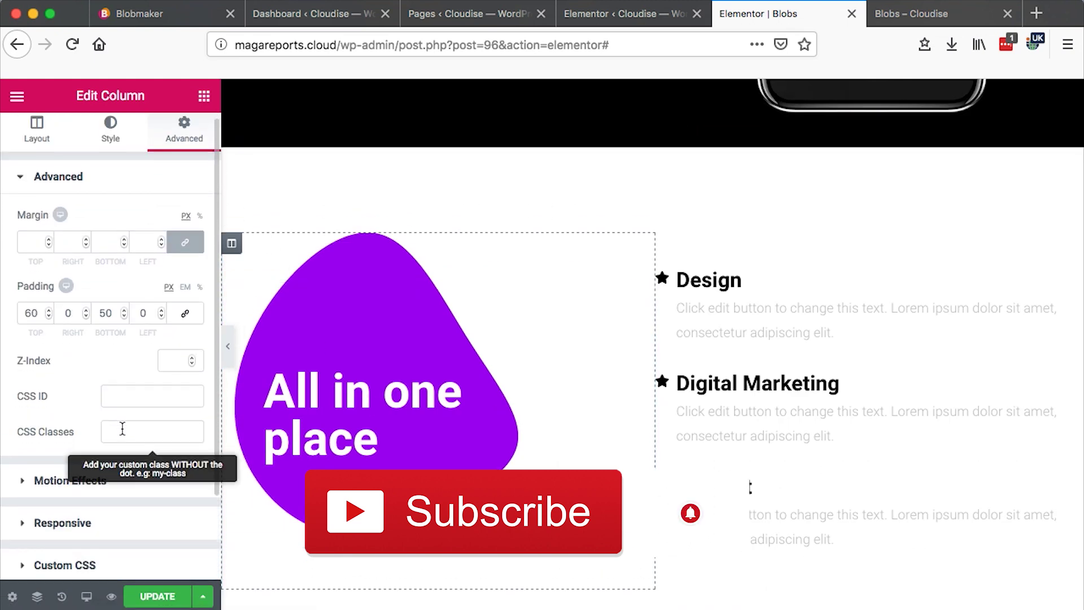
pyautogui.scroll(-2, 117, 427)
pyautogui.click(72, 378)
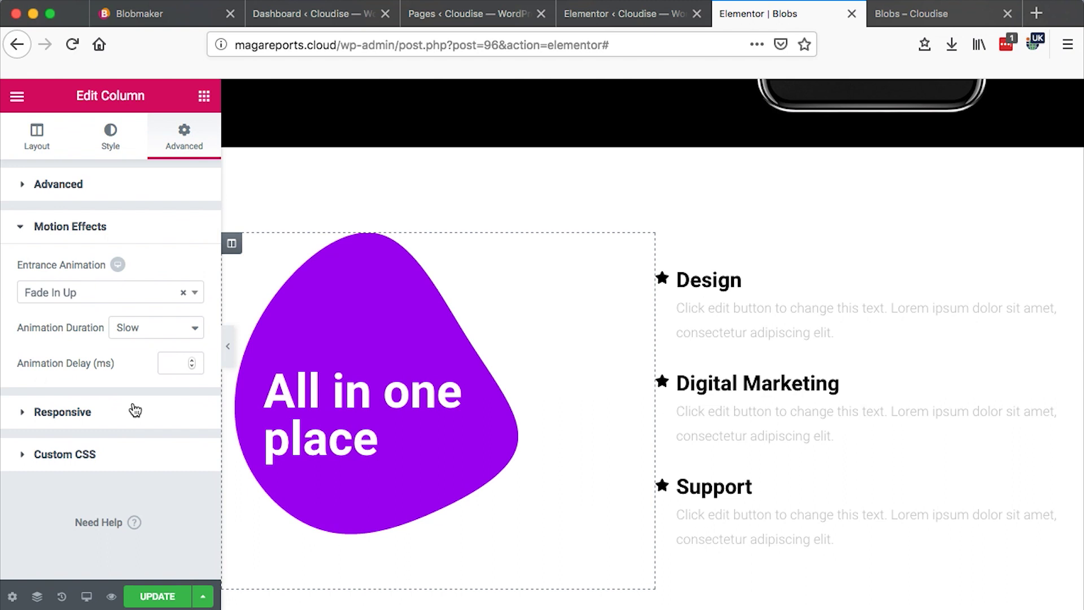
# Step: Give the column a Fade In Left entrance and preview it on the reloaded live page
pyautogui.click(59, 294)
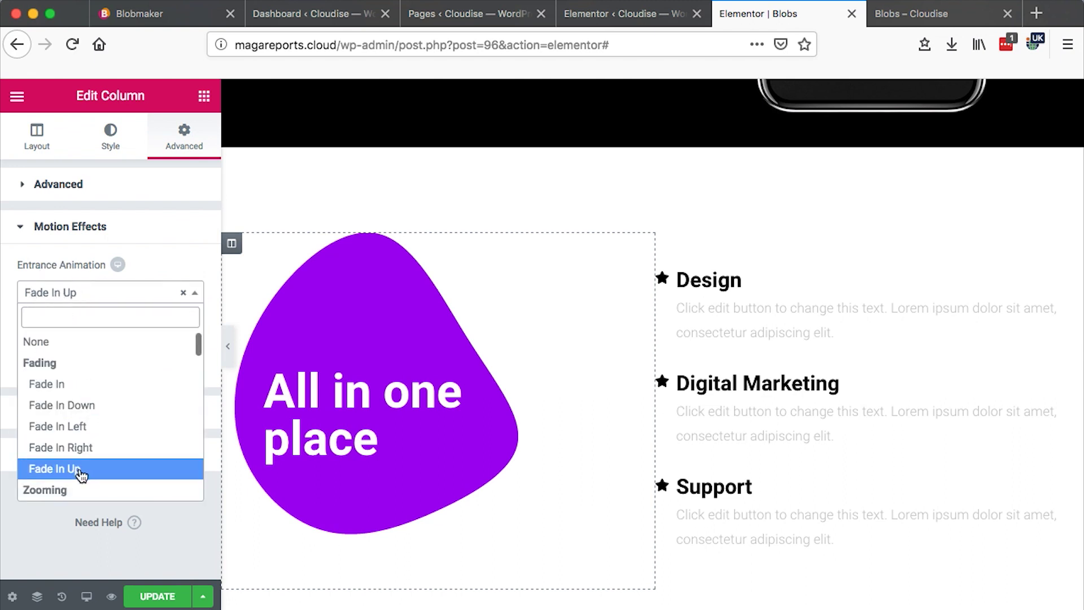
pyautogui.click(80, 428)
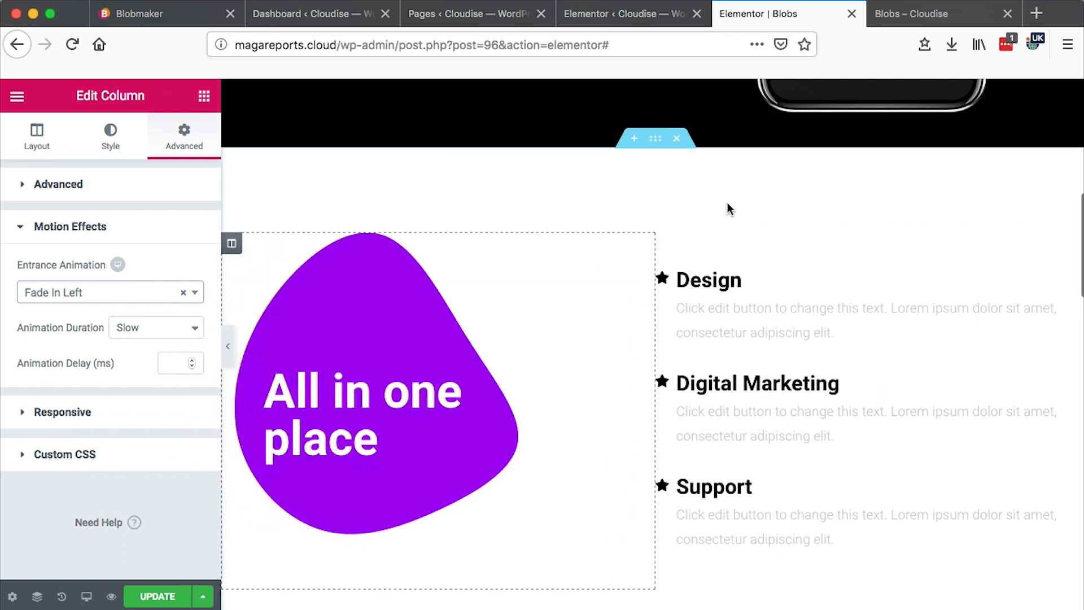
pyautogui.click(938, 13)
pyautogui.click(72, 44)
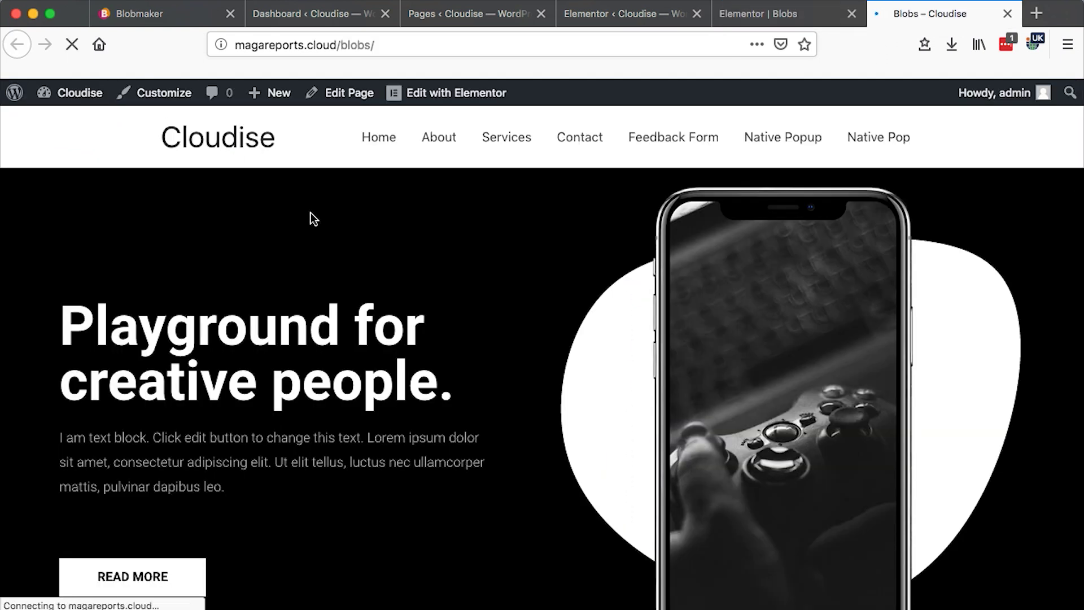
pyautogui.hotkey('ctrl', 'shift', 'Tab')
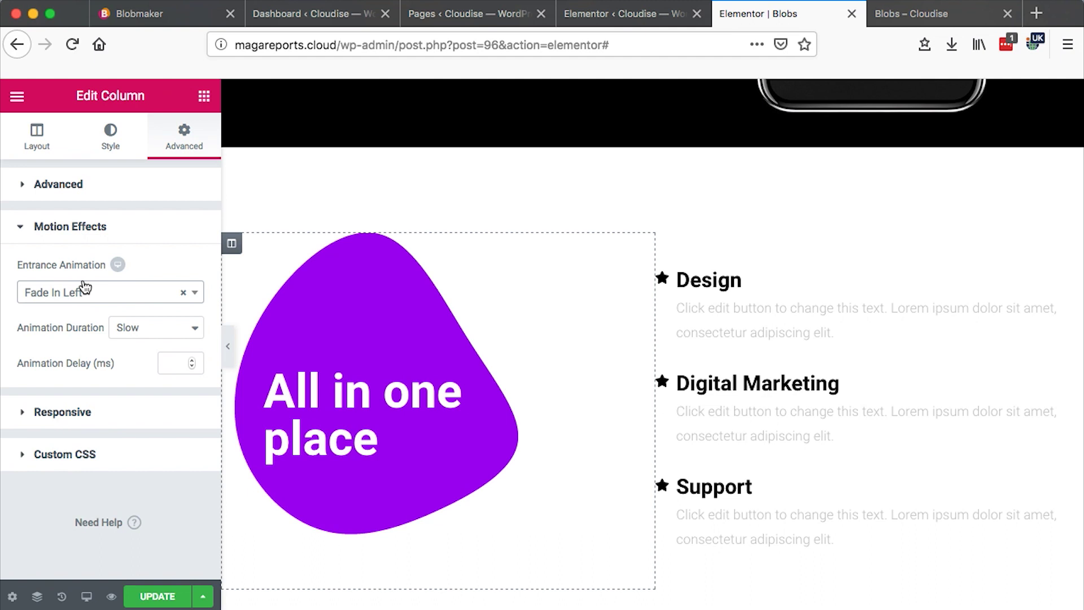
# Step: Change the column's entrance animation to Fade In Right
pyautogui.click(85, 293)
pyautogui.click(64, 446)
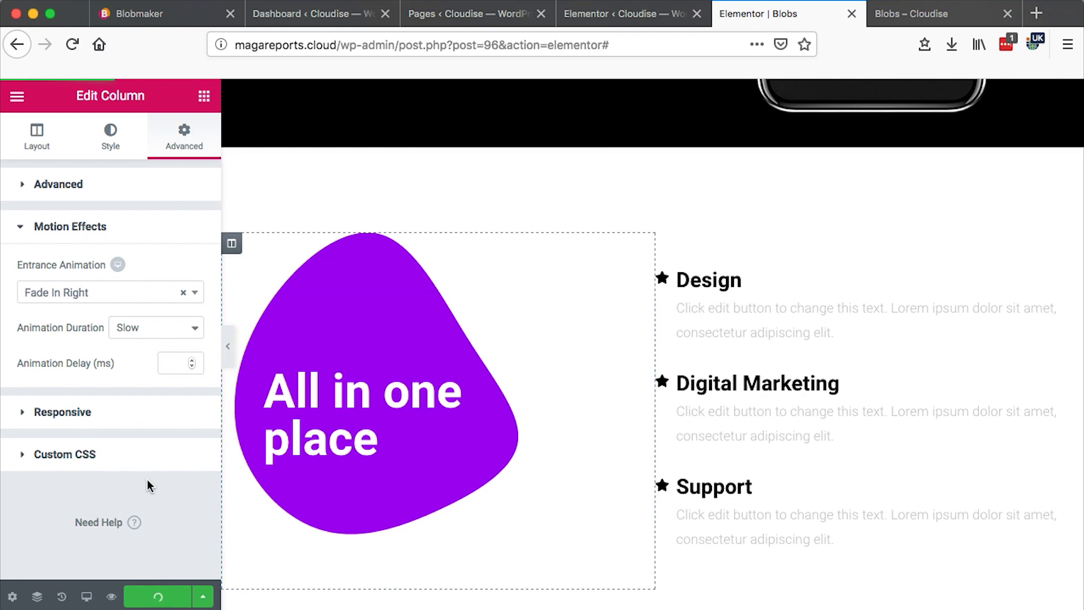
pyautogui.click(944, 20)
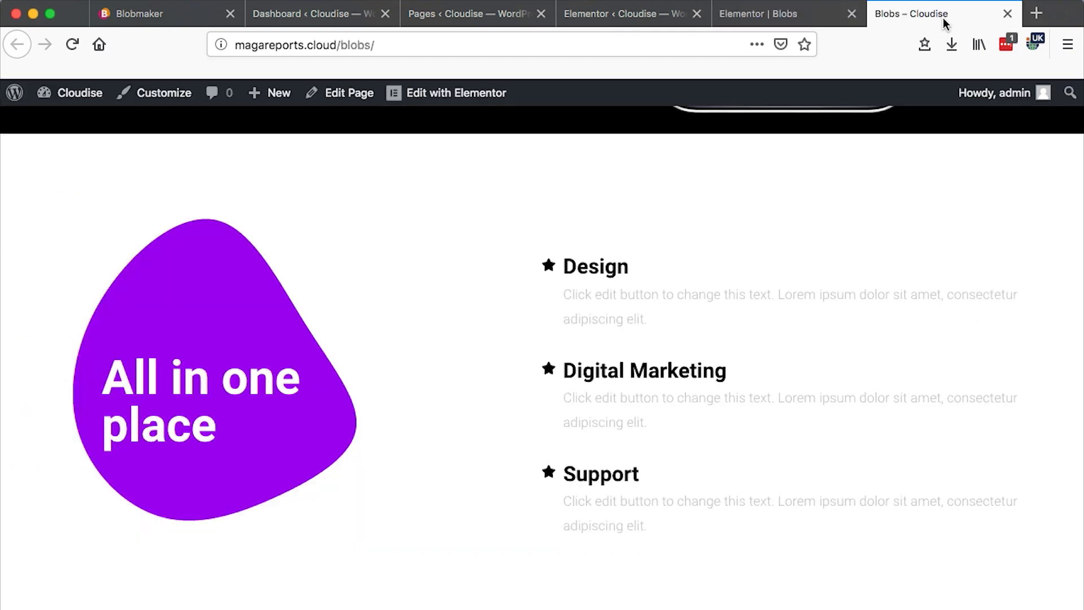
# Step: Reload the live Blobs page to watch the purple blob fade in from the right, then go back to the editor
pyautogui.click(73, 45)
pyautogui.hotkey('ctrl', 'shift', 'Tab')
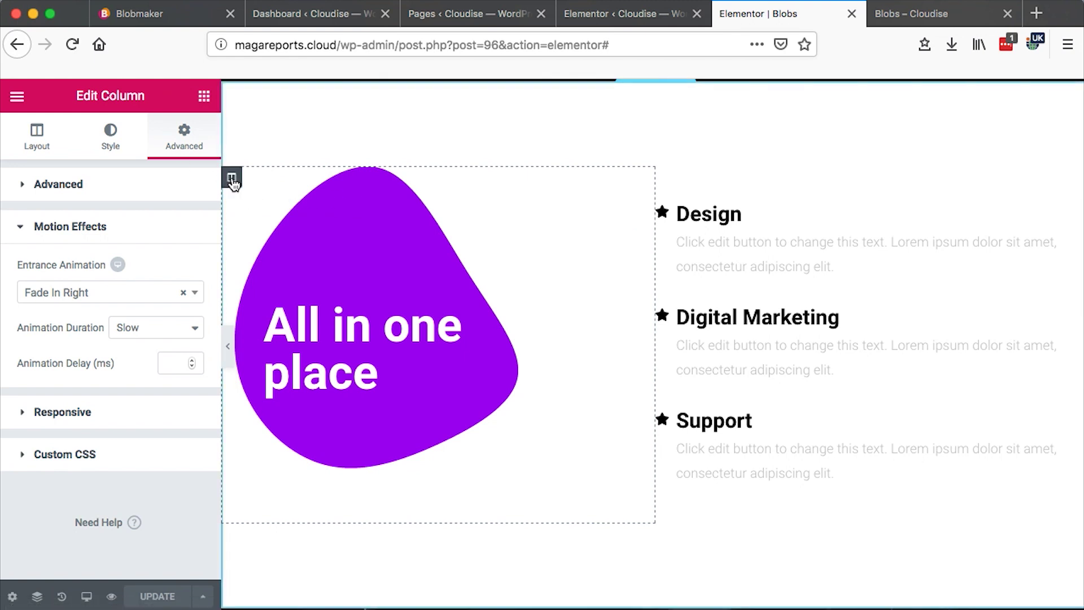
# Step: Check the column's background, then open blob-shape pupple.svg from Downloads in Adobe Illustrator CS6
pyautogui.click(111, 136)
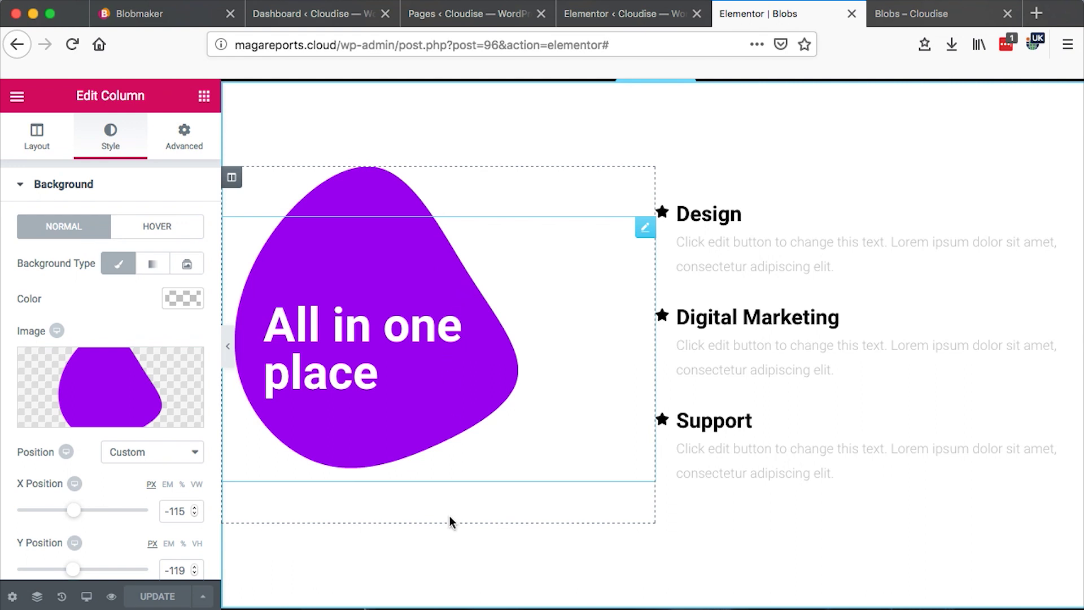
pyautogui.click(449, 595)
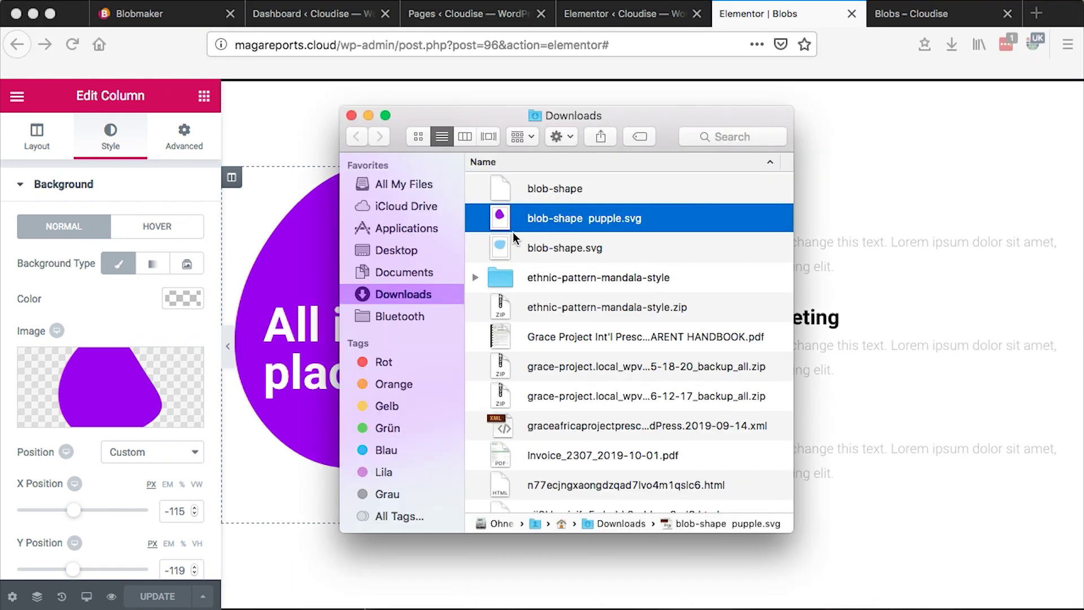
pyautogui.rightClick(514, 215)
pyautogui.moveTo(575, 239)
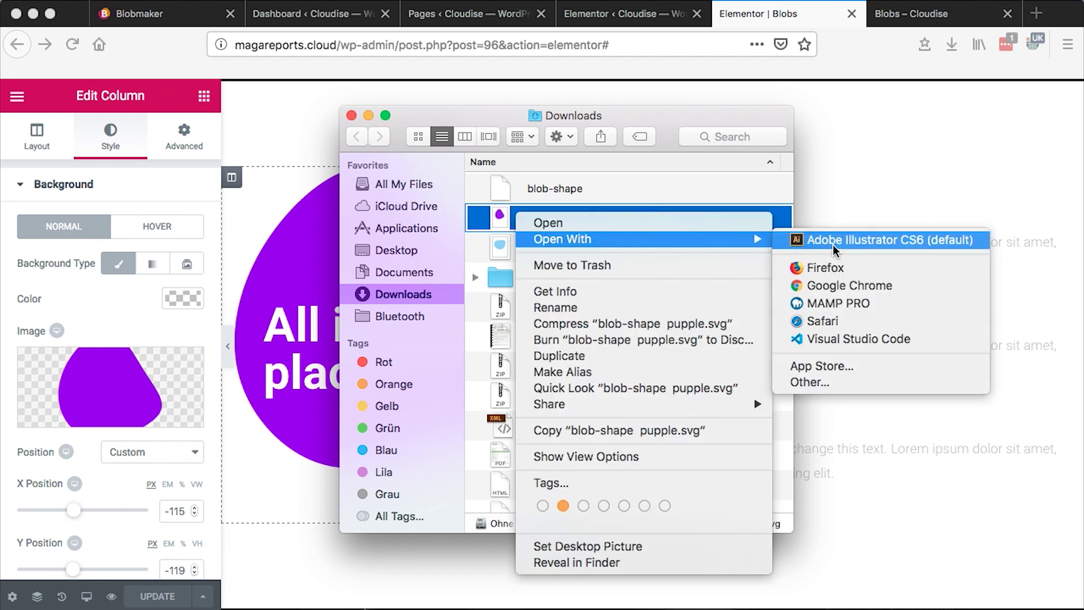
pyautogui.click(832, 245)
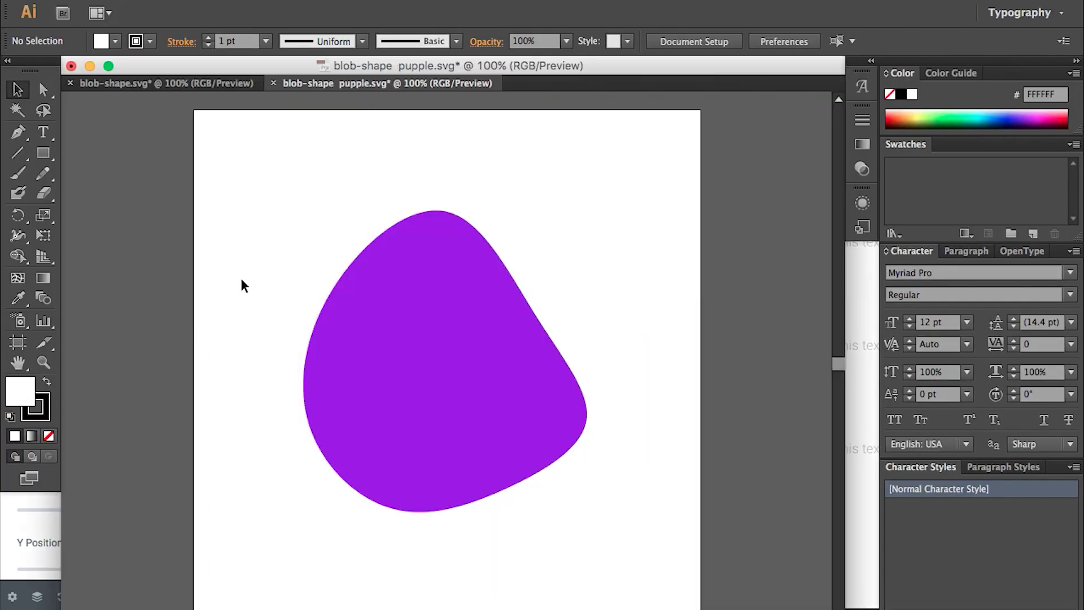
# Step: Select the purple blob and export it with Save for Web as PNG blob-pupple.png
pyautogui.moveTo(253, 204); pyautogui.dragTo(632, 516)
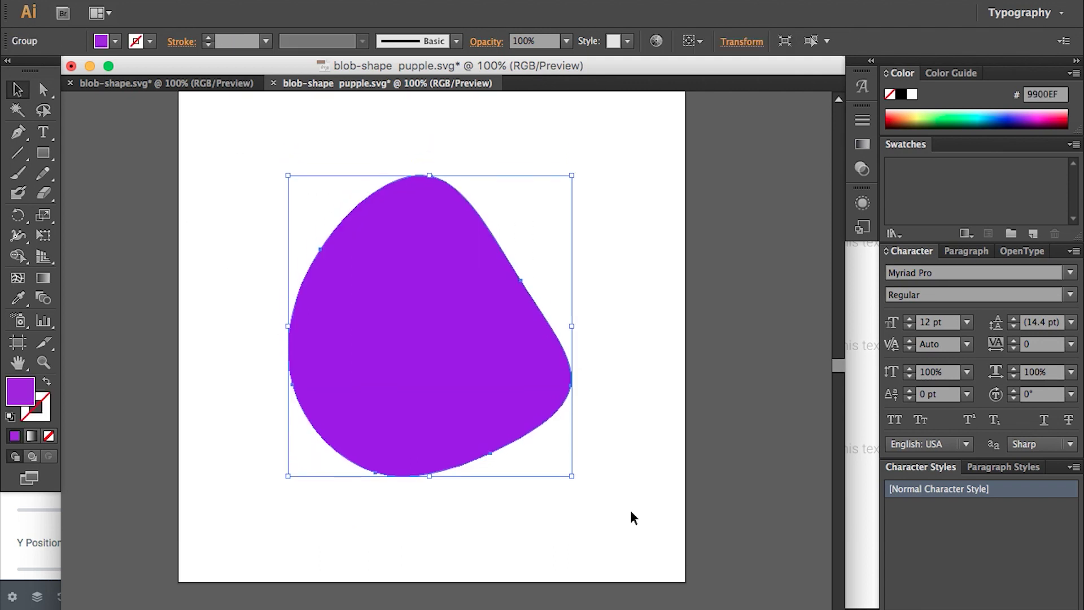
pyautogui.click(232, 156)
pyautogui.click(128, 0)
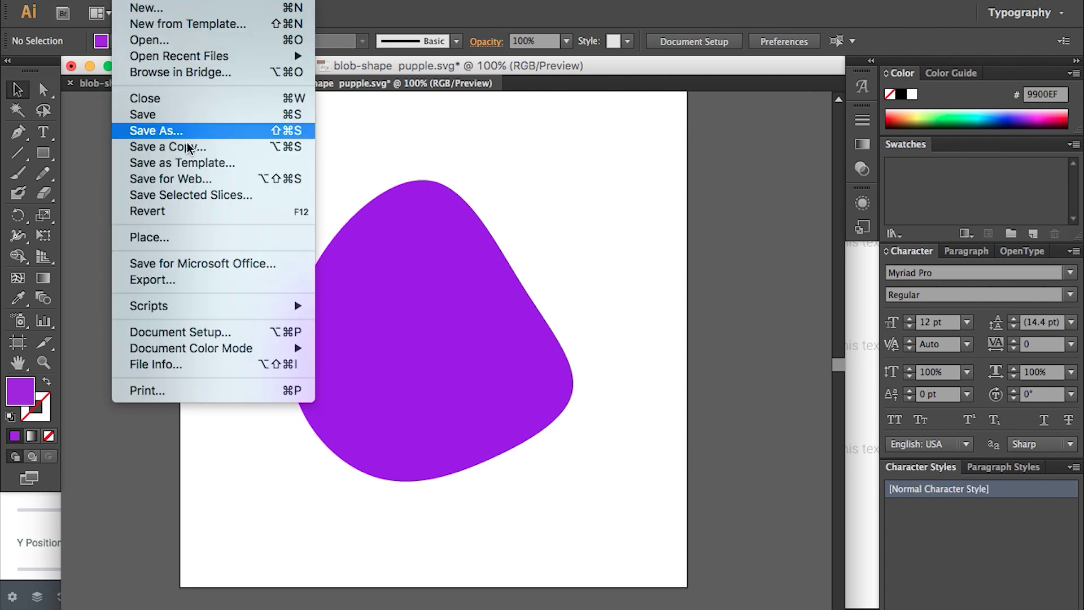
pyautogui.click(201, 184)
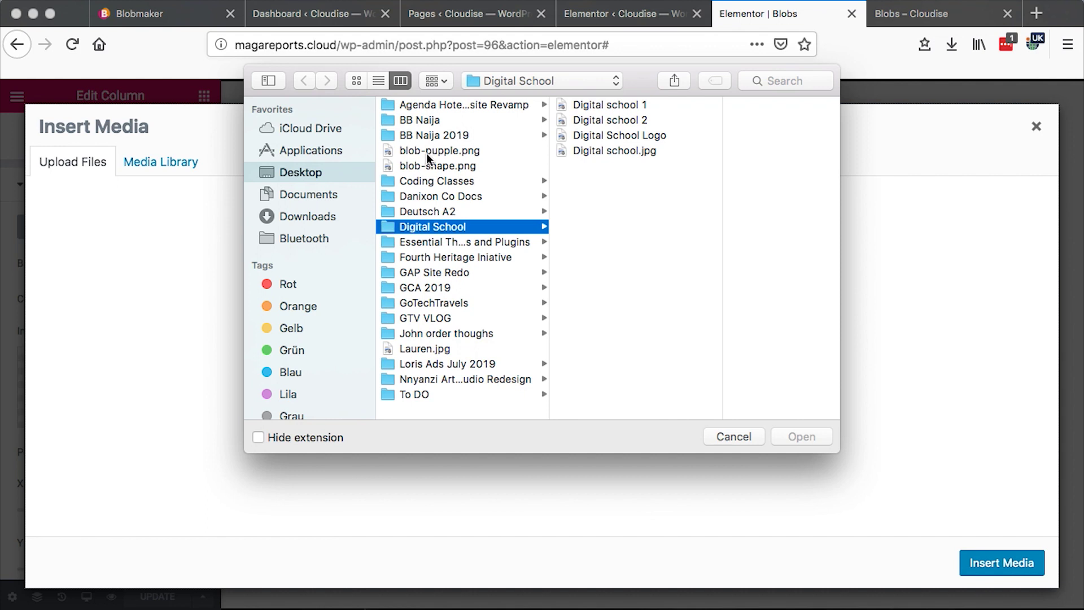
# Step: Cancel the upload and pick blob-pupple.png from the existing Media Library images instead
pyautogui.click(426, 151)
pyautogui.click(726, 437)
pyautogui.click(160, 162)
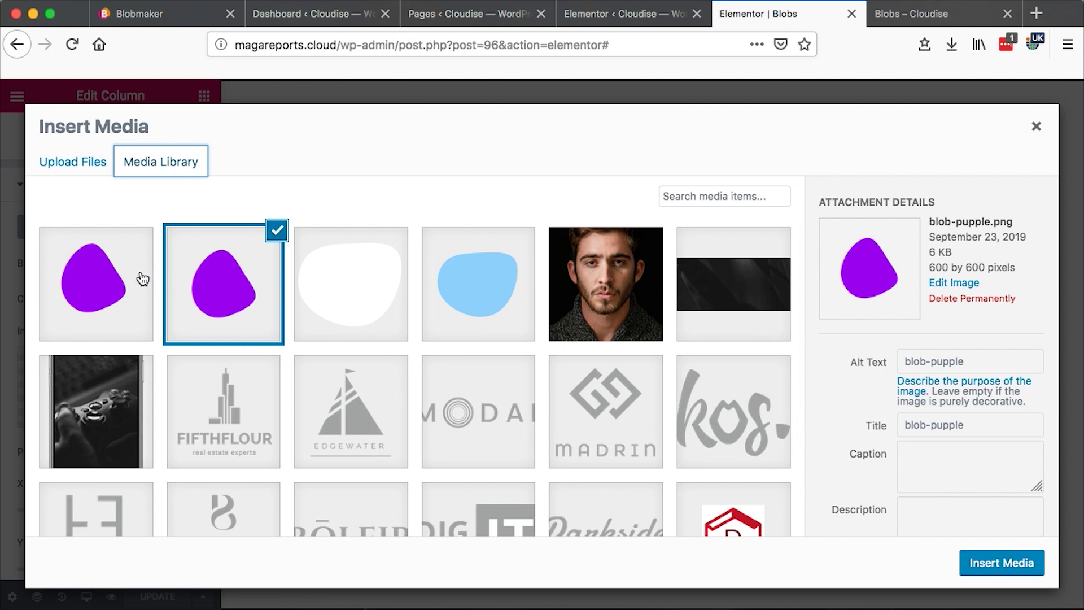
pyautogui.click(101, 269)
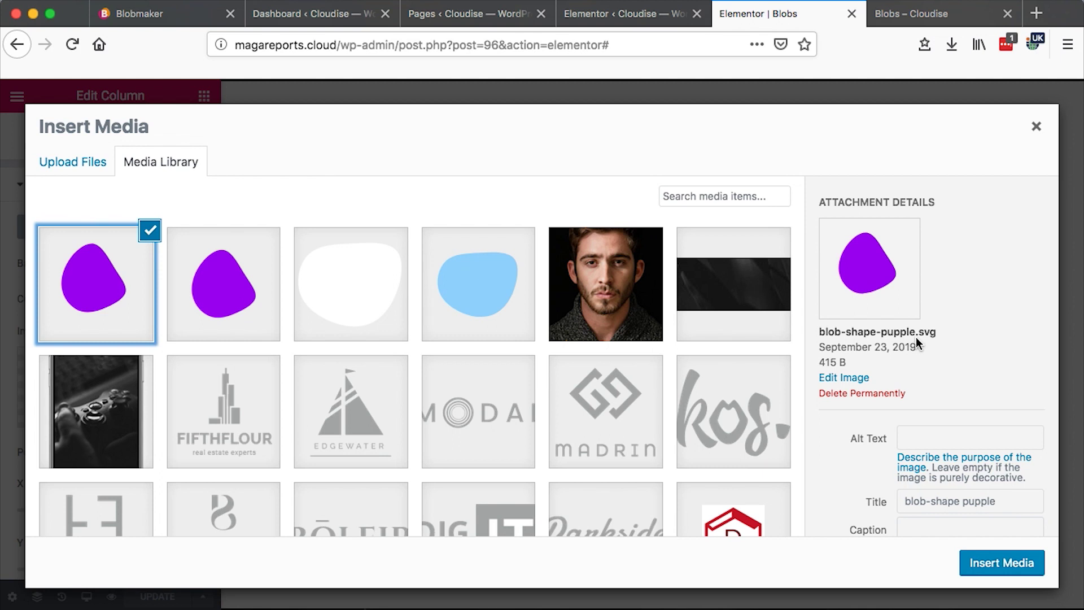
pyautogui.click(211, 267)
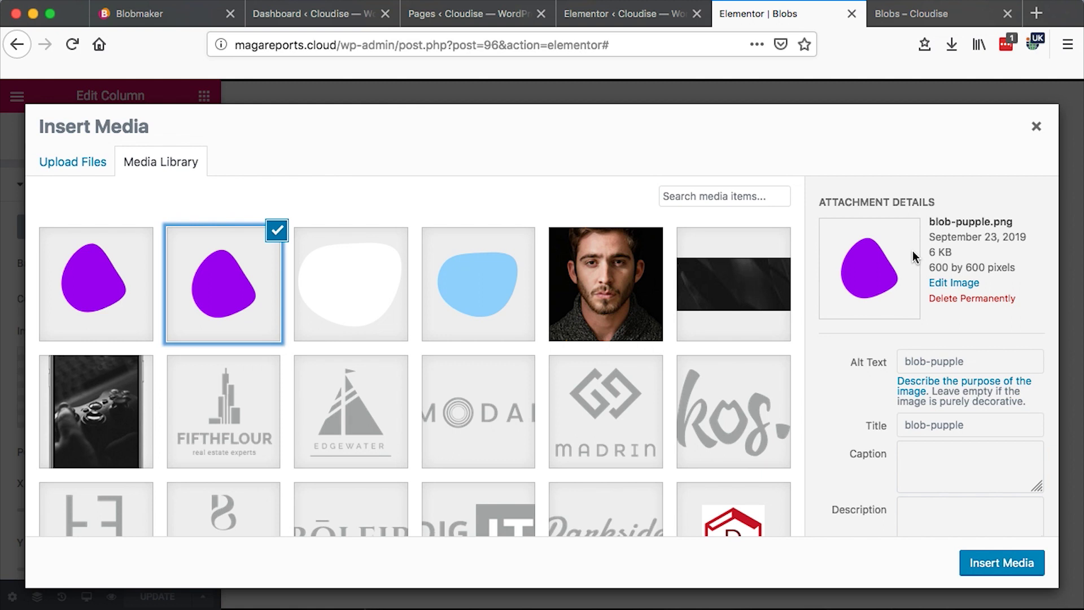
# Step: Insert blob-pupple.png as the column background, try Contain and Custom sizes, keep Auto, and update
pyautogui.click(1001, 567)
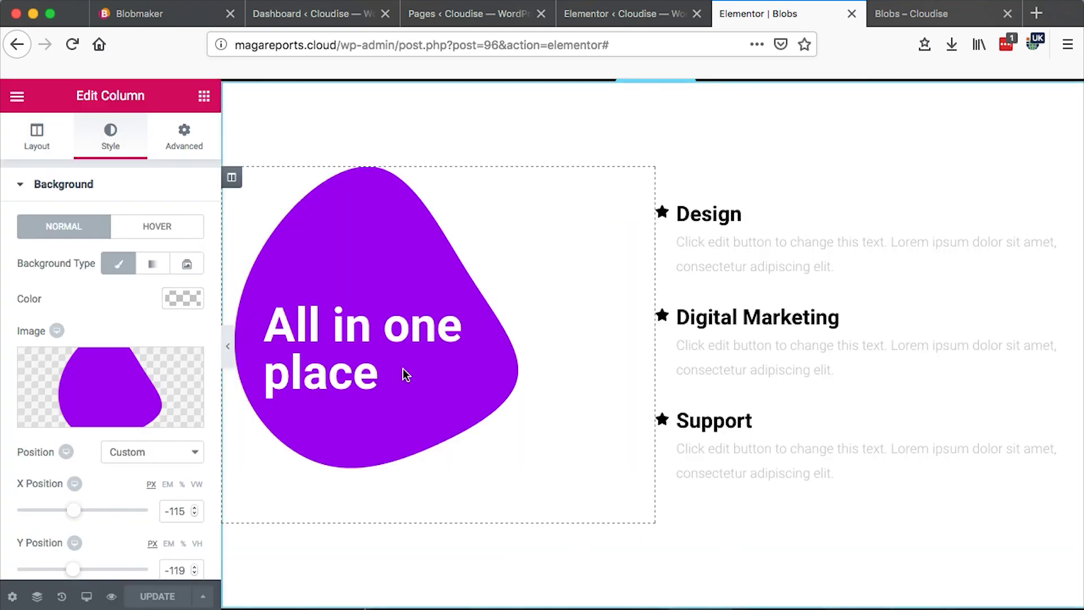
pyautogui.scroll(-5, 128, 370)
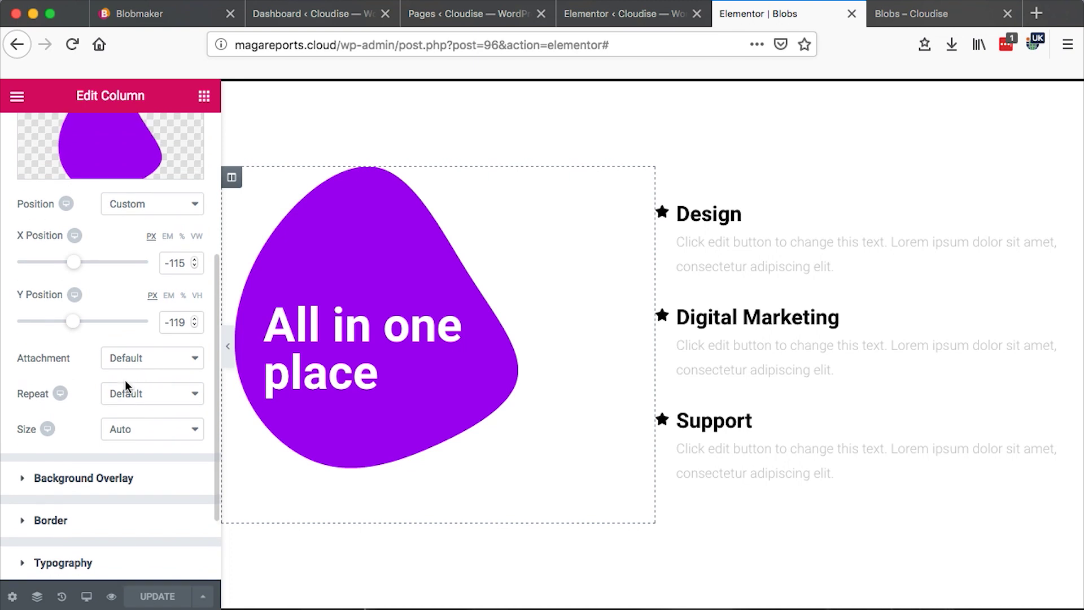
pyautogui.click(148, 430)
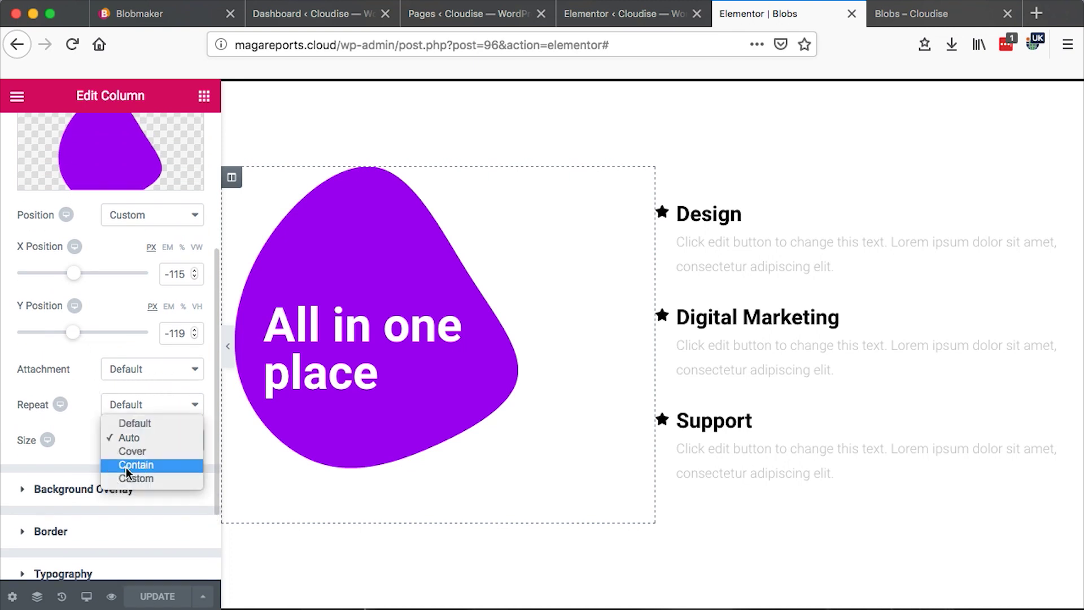
pyautogui.click(130, 462)
pyautogui.click(142, 451)
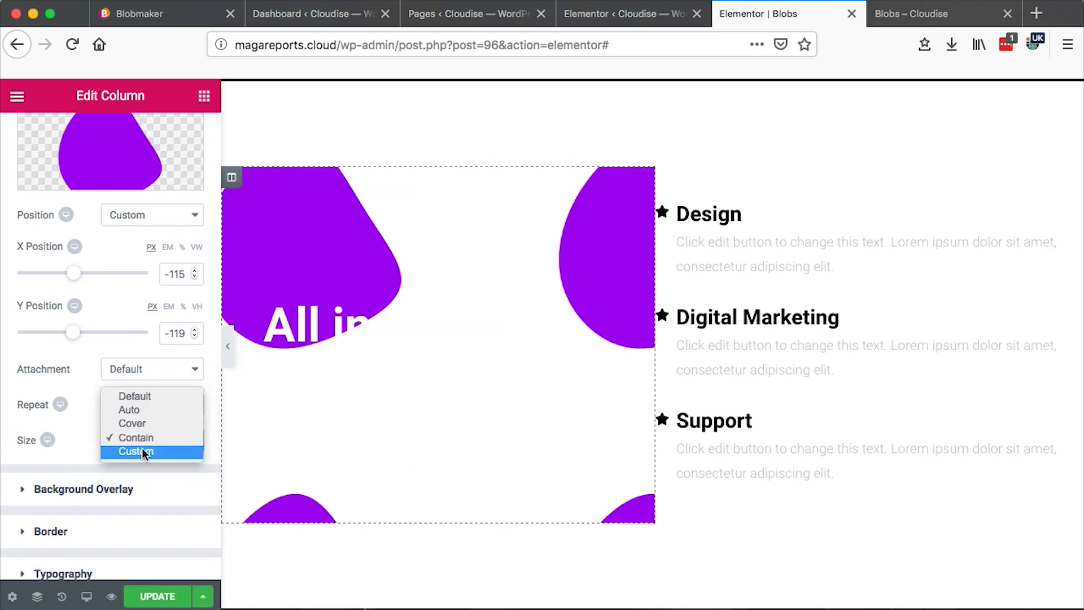
pyautogui.click(144, 451)
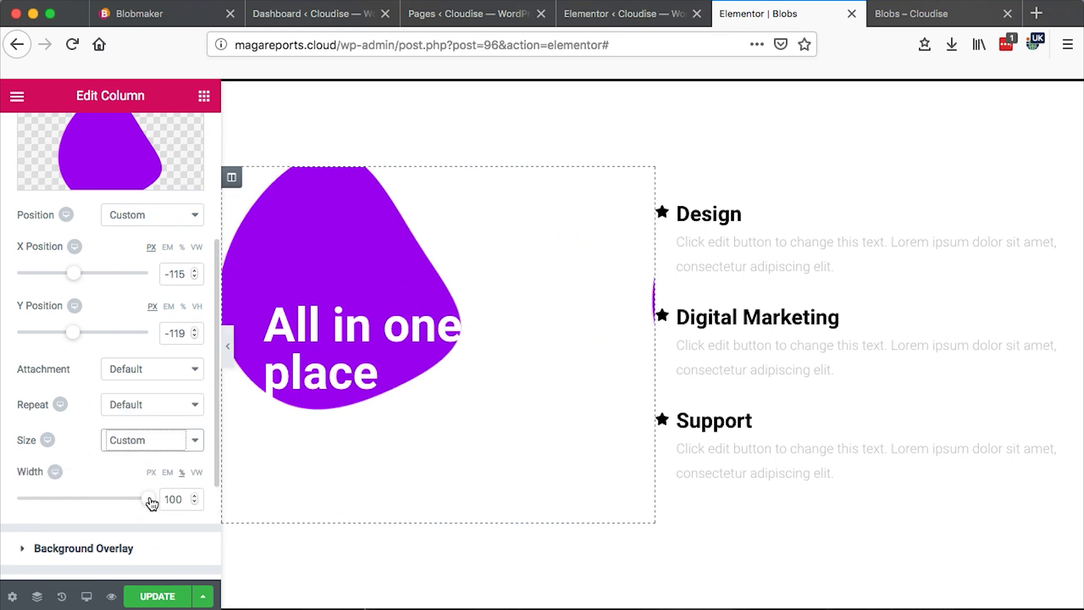
pyautogui.moveTo(152, 502); pyautogui.dragTo(206, 530)
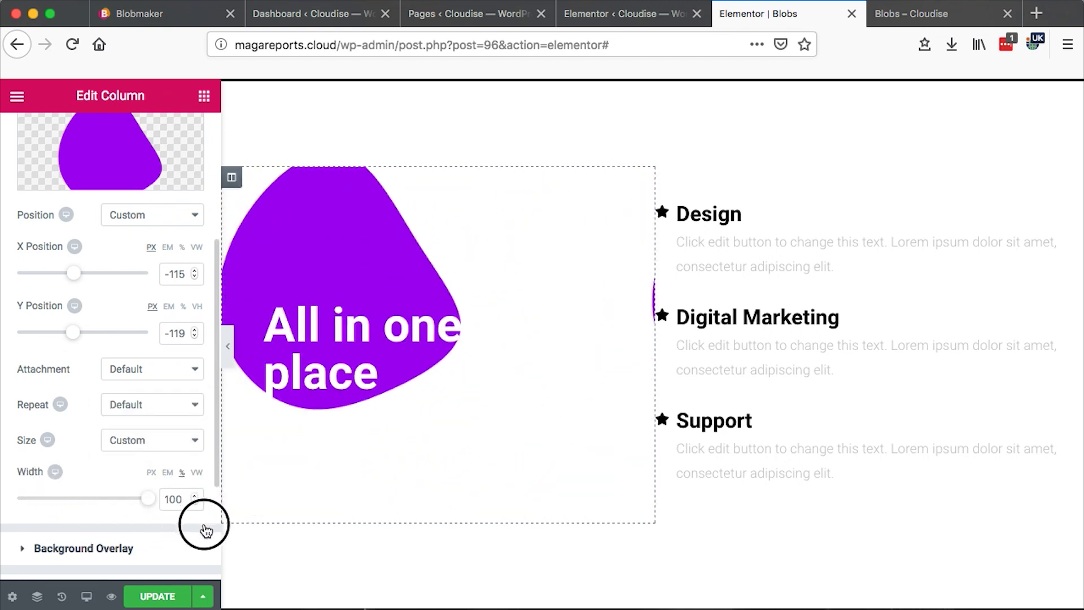
pyautogui.click(165, 441)
pyautogui.click(151, 396)
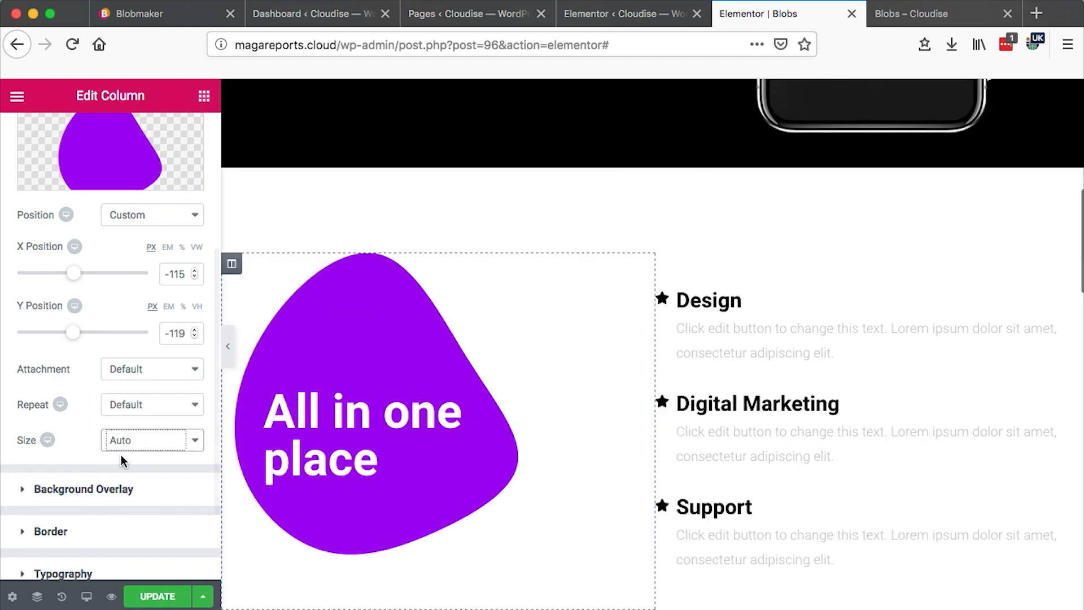
pyautogui.click(158, 597)
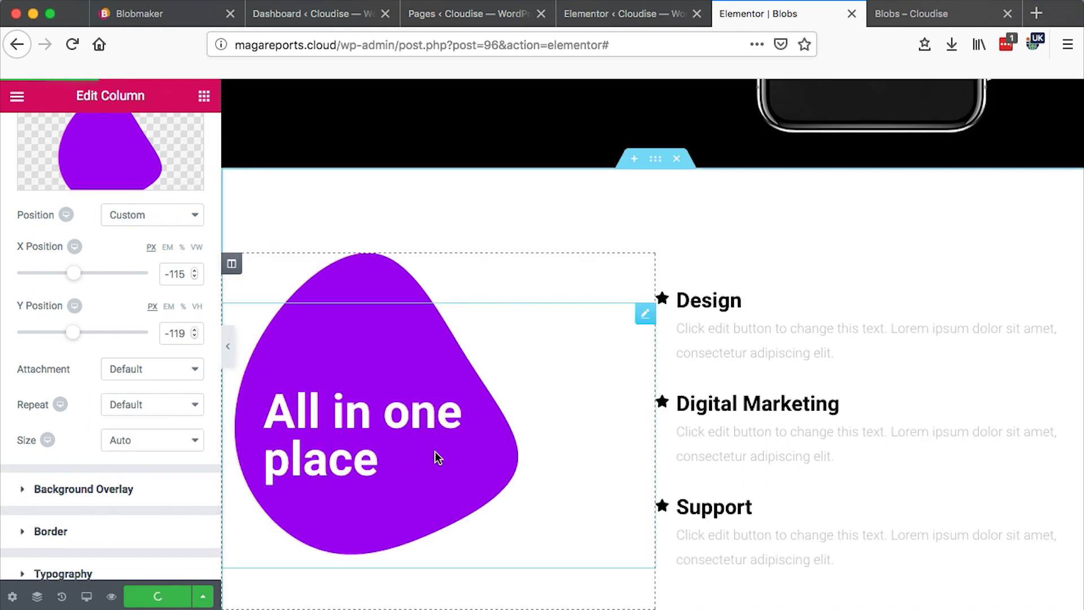
# Step: Review the live Blobs hero section with its white blob, then return to Blobmaker
pyautogui.scroll(10, 666, 293)
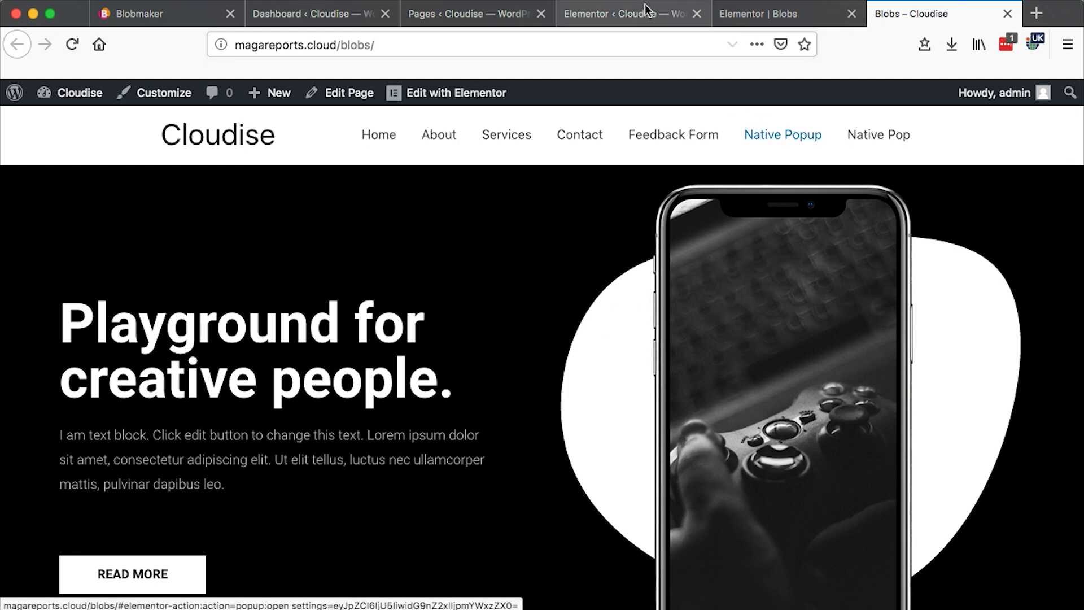
pyautogui.press('super+1')
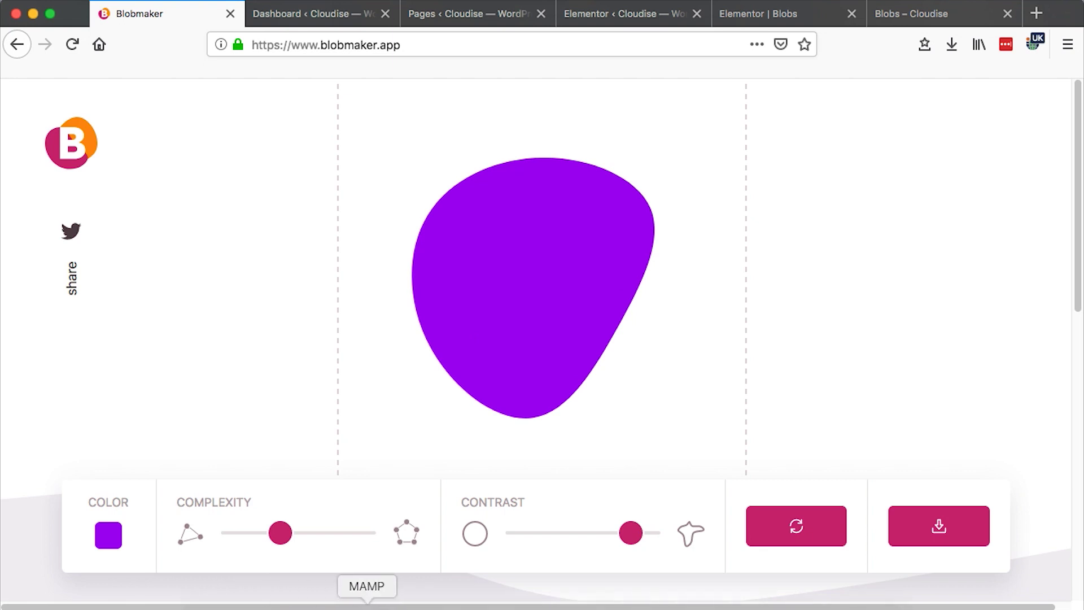
# Step: In blob-shape.svg, try several green fills on the blob, then fill it white
pyautogui.click(526, 608)
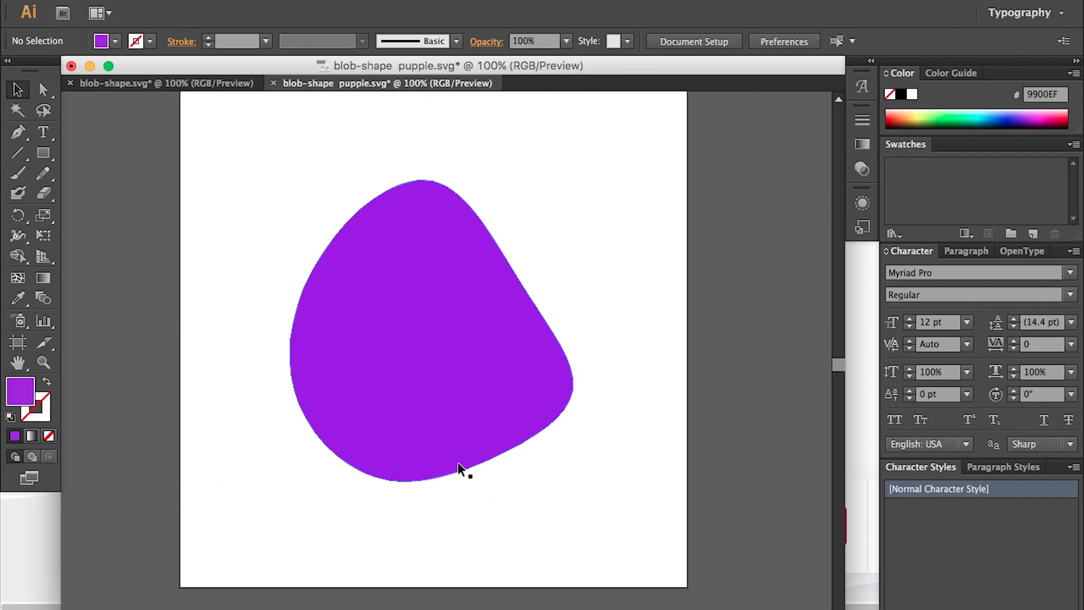
pyautogui.click(496, 441)
pyautogui.click(159, 84)
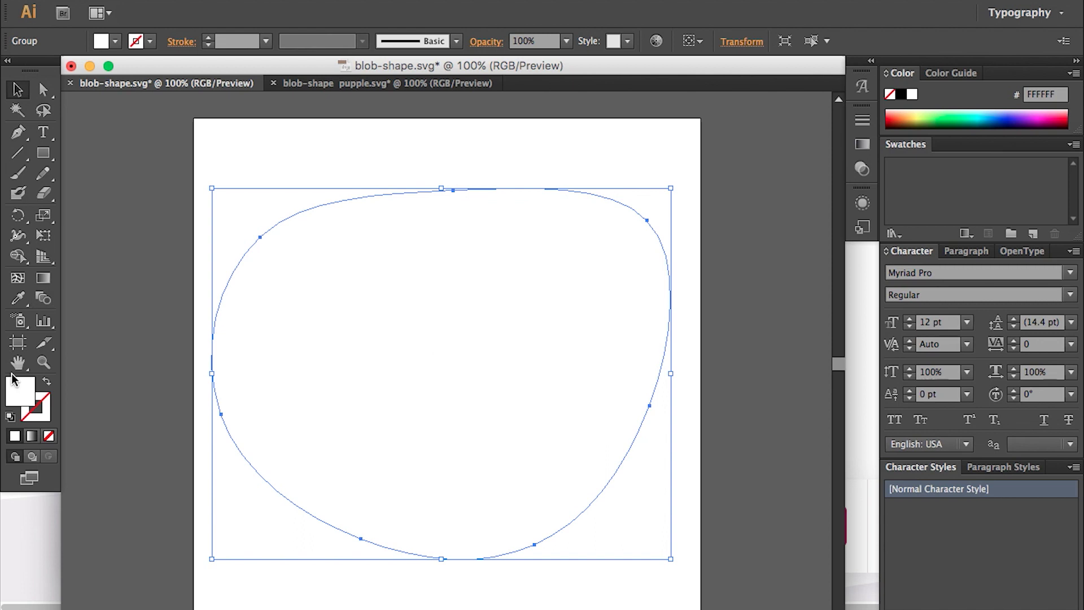
pyautogui.click(954, 125)
pyautogui.click(960, 115)
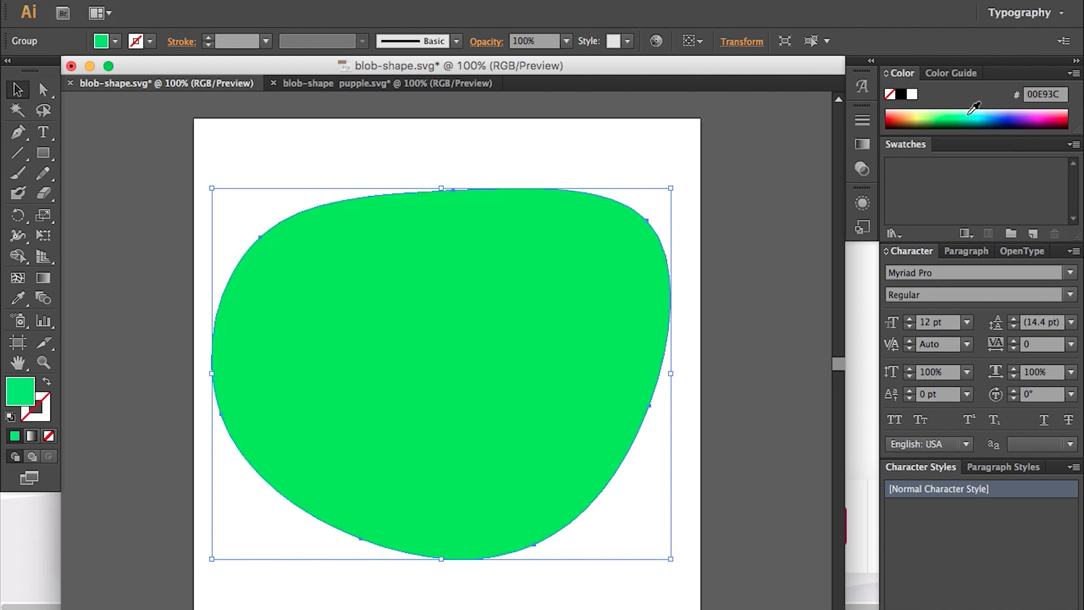
pyautogui.click(969, 113)
pyautogui.click(929, 110)
pyautogui.click(933, 112)
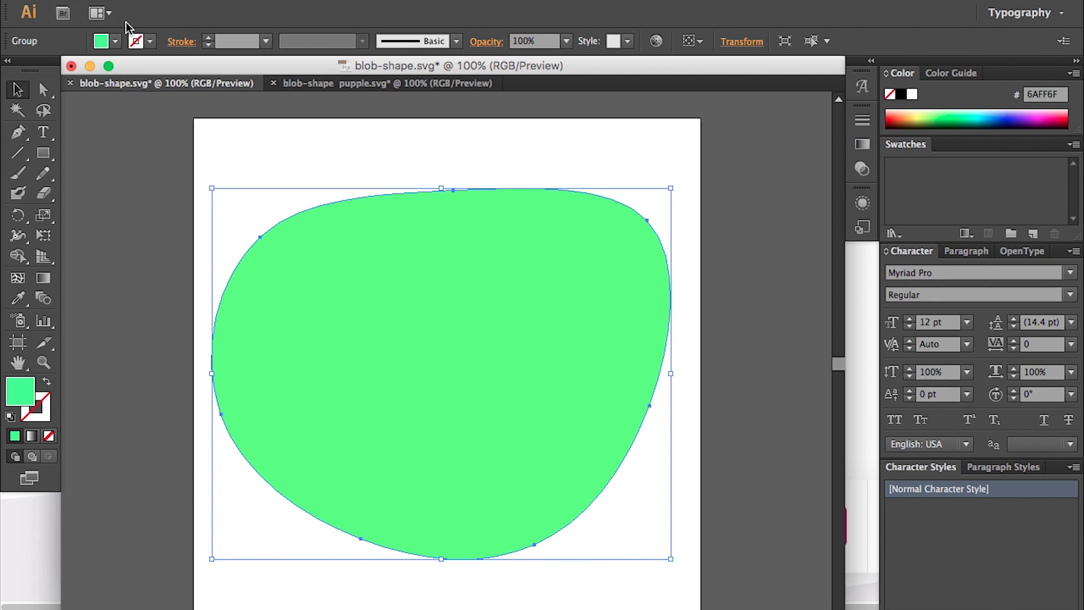
pyautogui.click(107, 41)
pyautogui.click(28, 66)
# Step: Export the white blob with Save for Web as a transparent 600×600 PNG-24
pyautogui.click(127, 0)
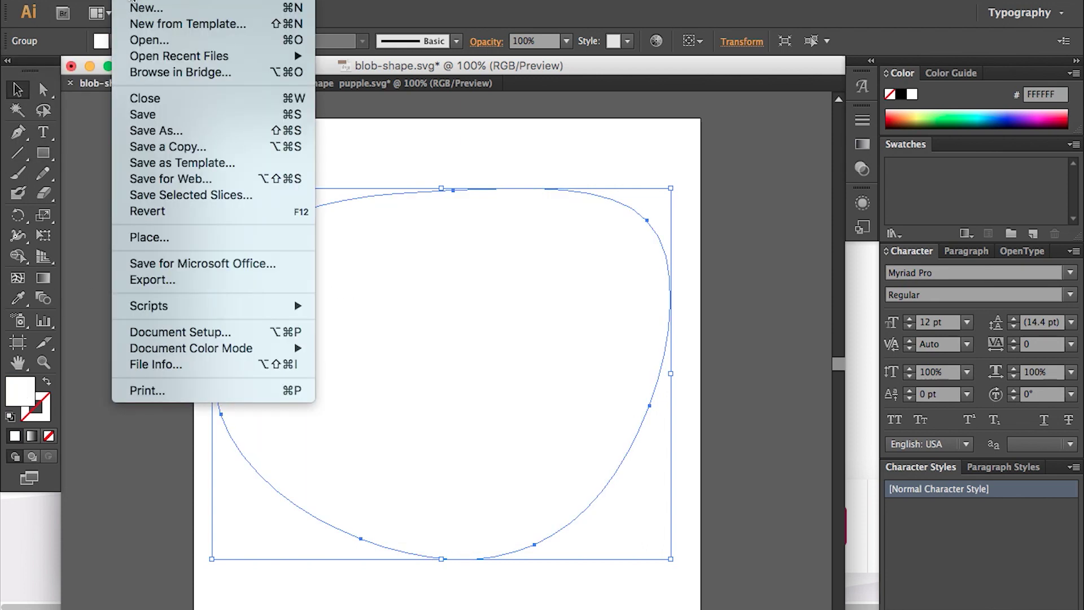
pyautogui.click(206, 180)
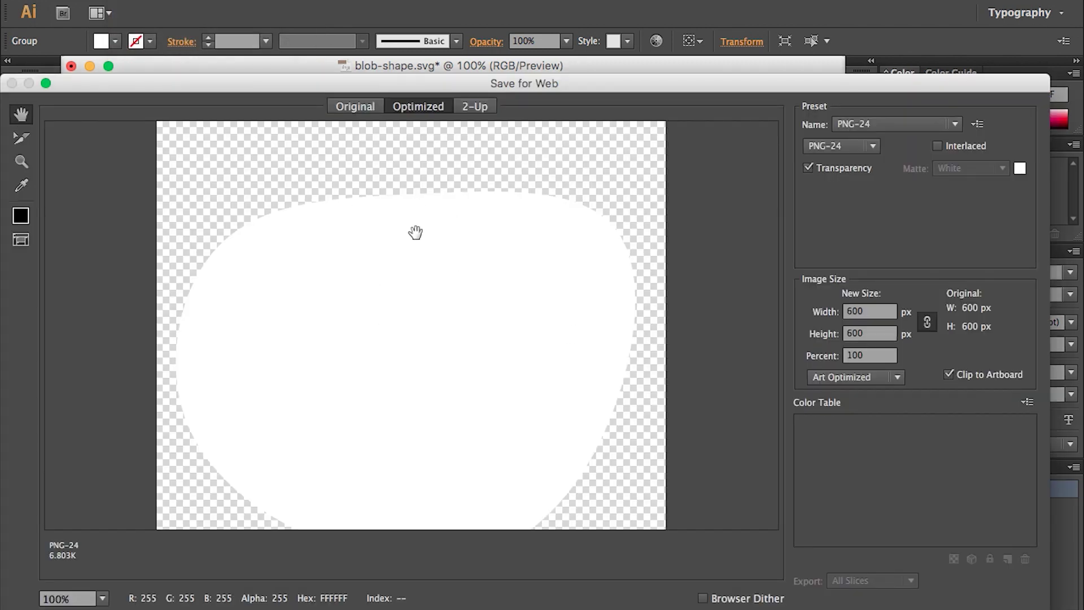
pyautogui.press('Escape')
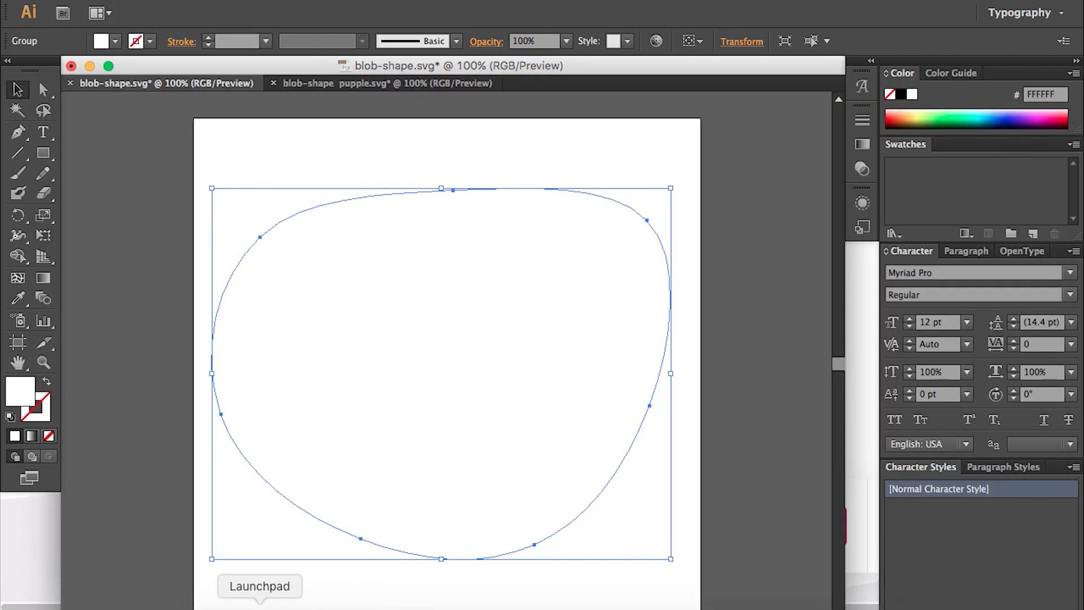
pyautogui.click(234, 602)
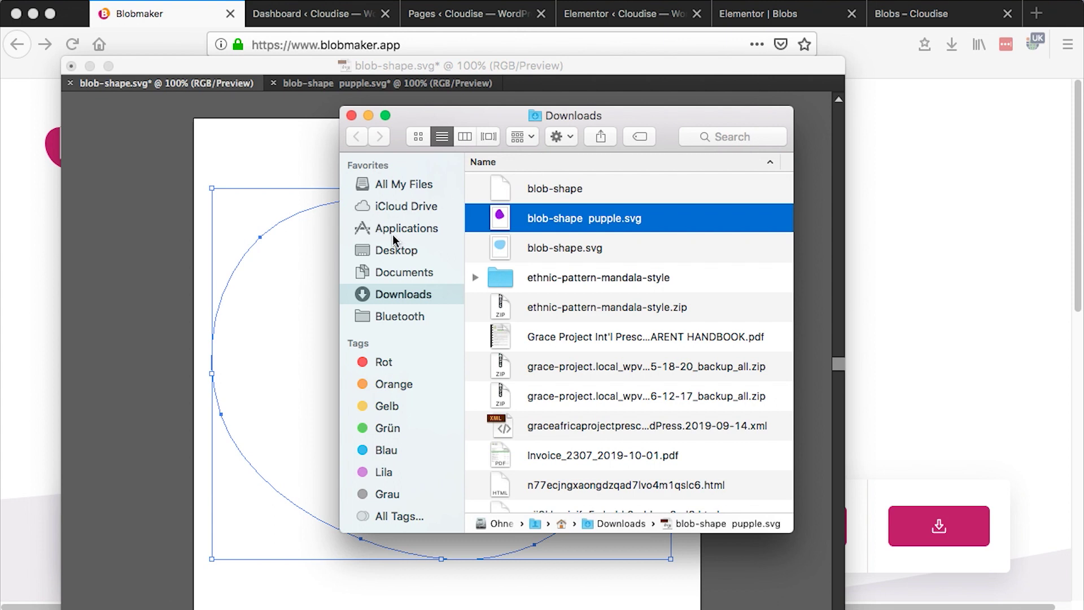
# Step: Open blob-shape.png from the Desktop in Preview to check the white blob
pyautogui.click(397, 251)
pyautogui.click(508, 222)
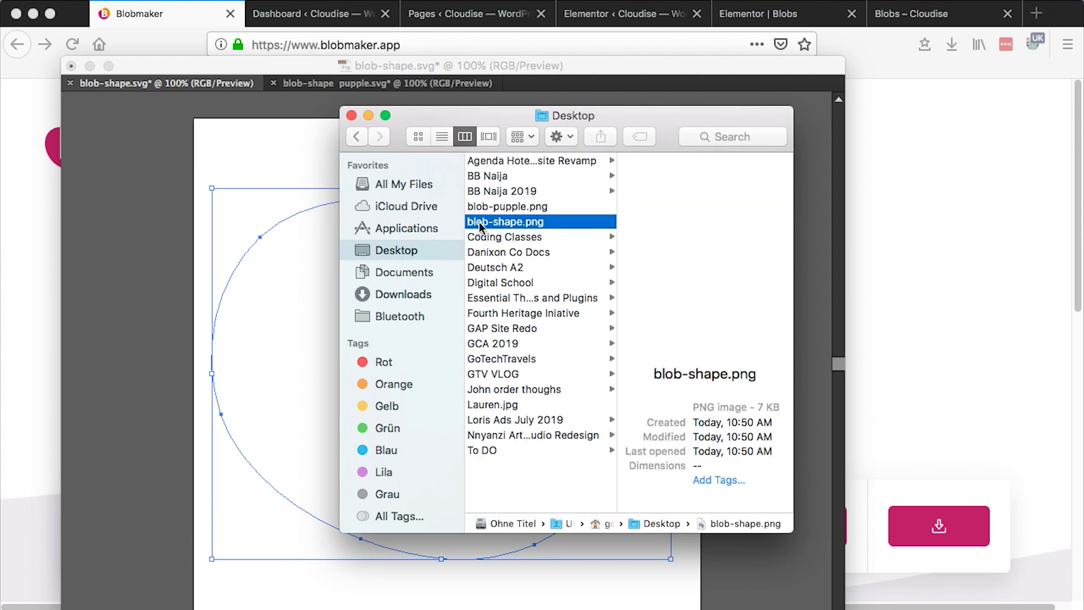
pyautogui.doubleClick(473, 221)
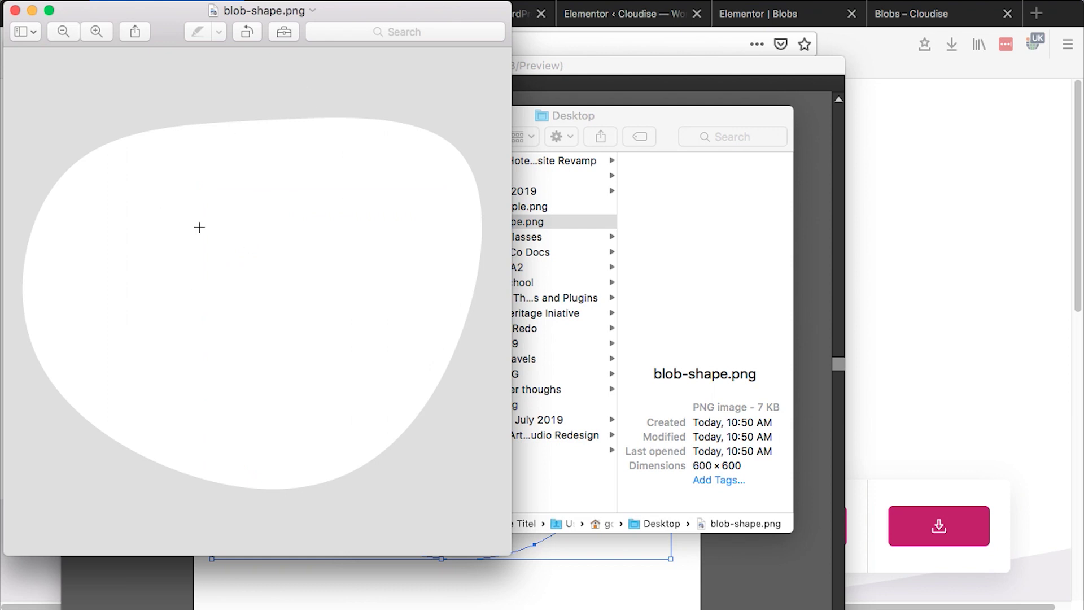
# Step: Return to the browser's WordPress dashboard and head for the Media Library
pyautogui.click(15, 10)
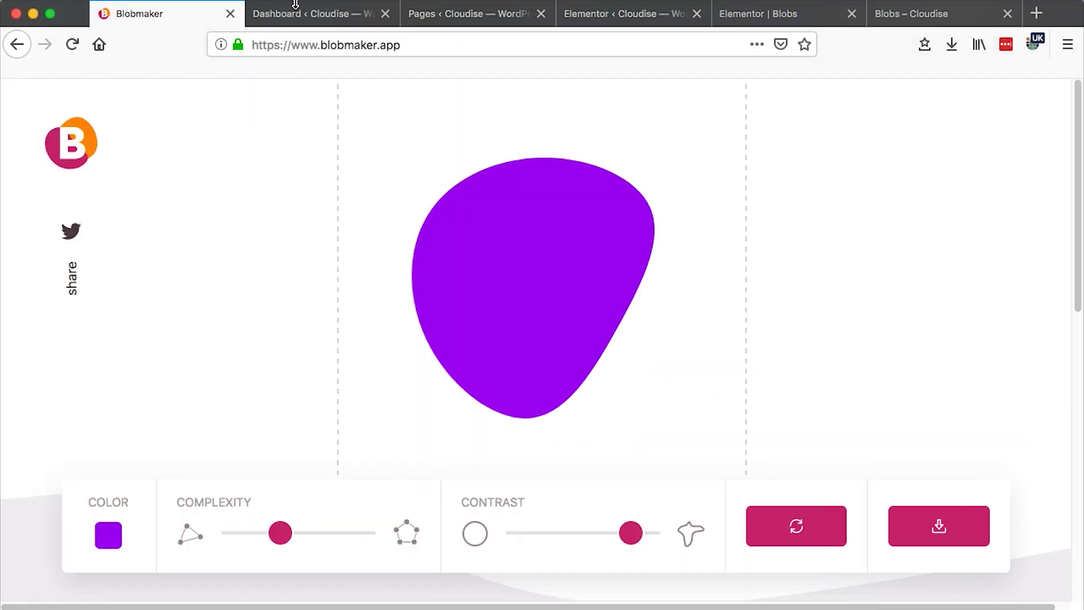
pyautogui.click(297, 13)
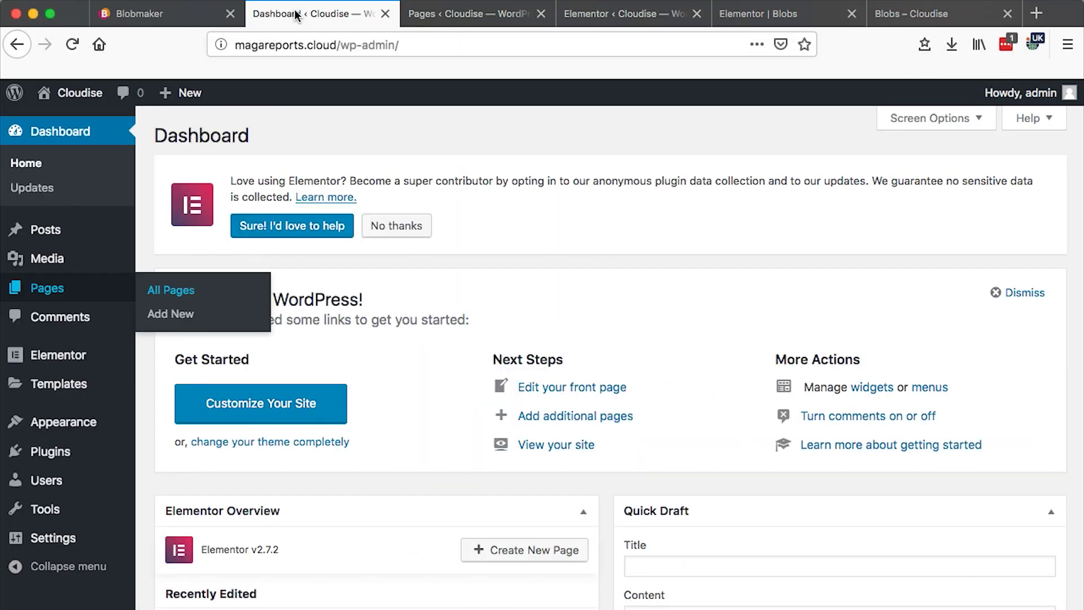
pyautogui.moveTo(69, 273)
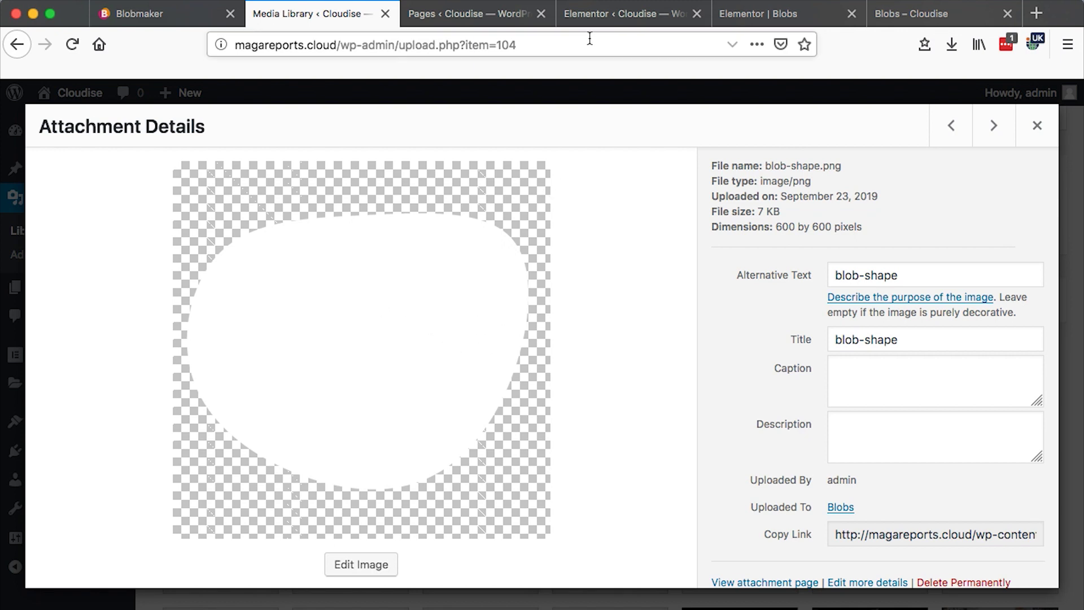
# Step: Set the white blob-shape.png as the phone column's background image in the Elementor editor
pyautogui.click(474, 17)
pyautogui.click(612, 17)
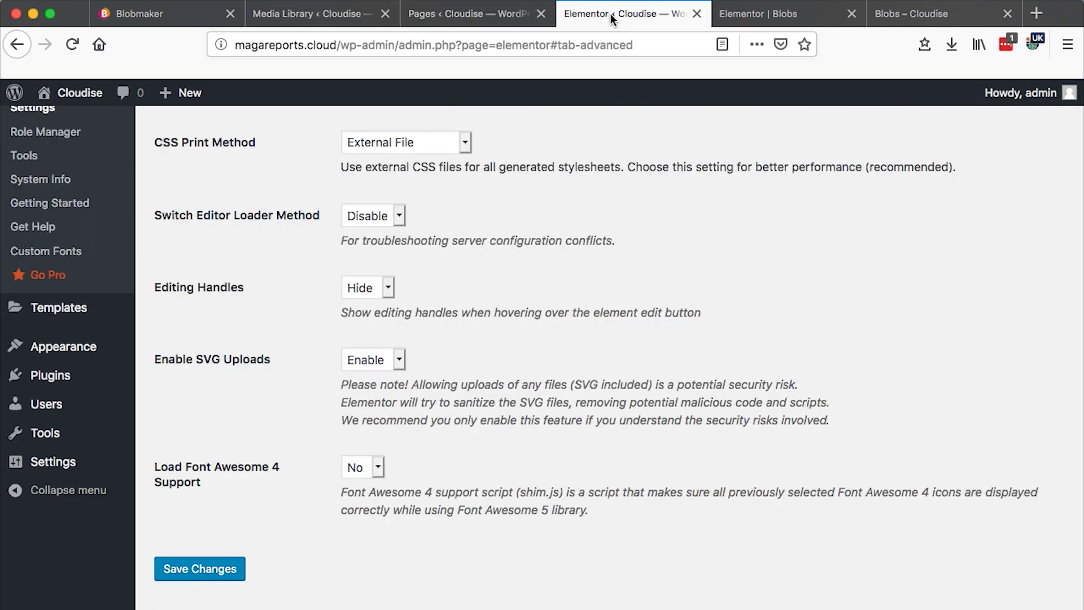
pyautogui.click(784, 15)
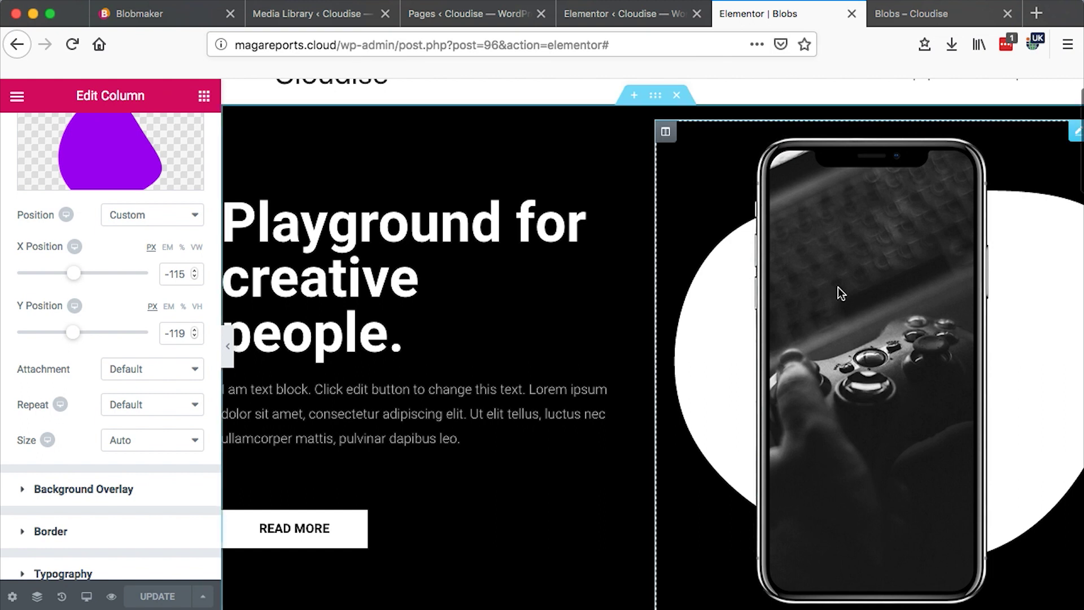
pyautogui.click(666, 131)
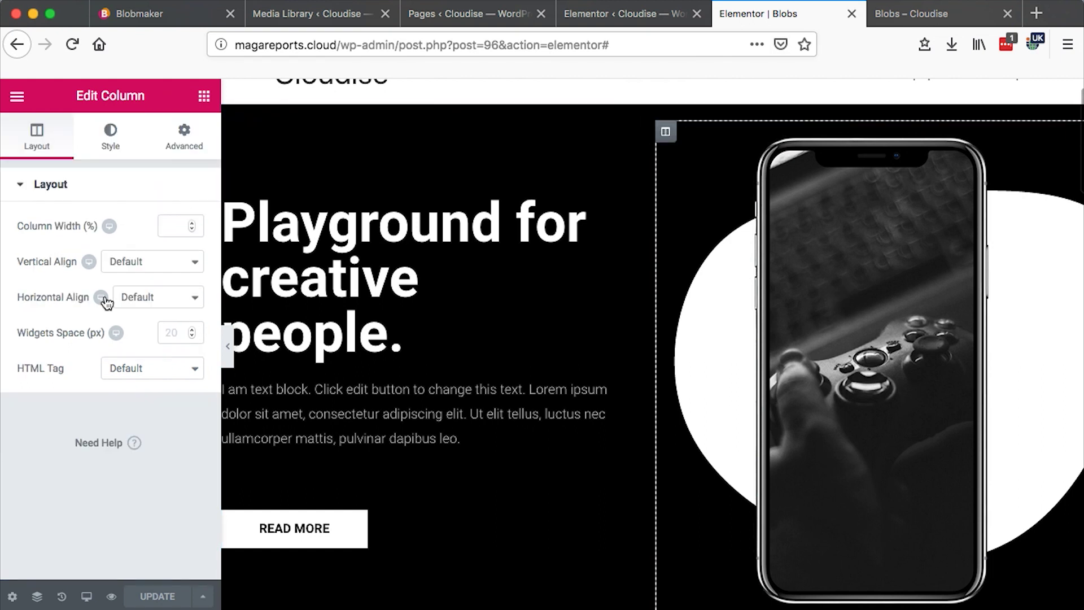
pyautogui.click(120, 142)
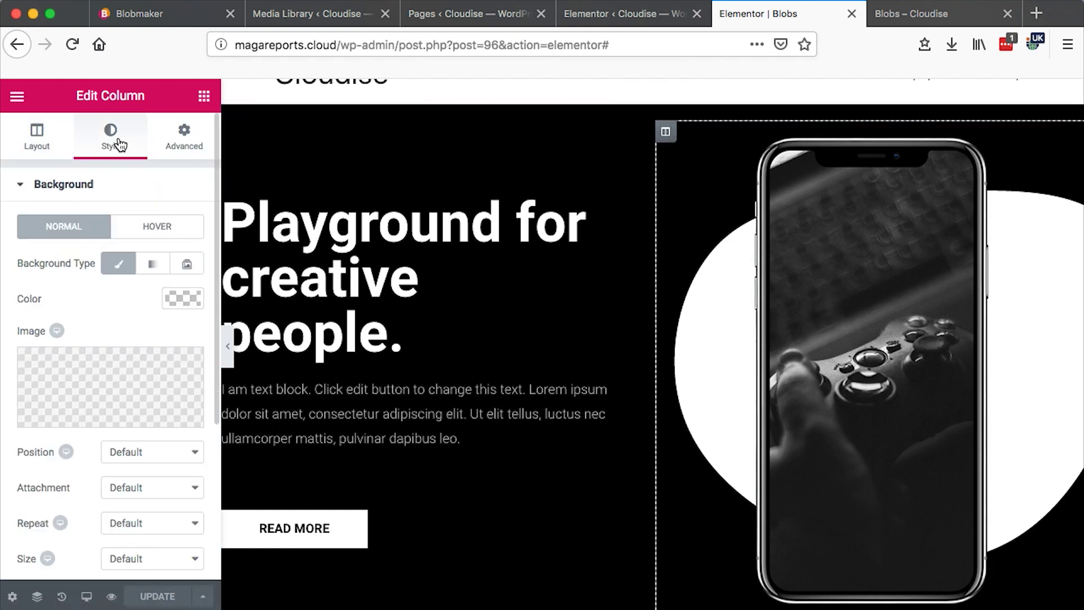
pyautogui.click(110, 370)
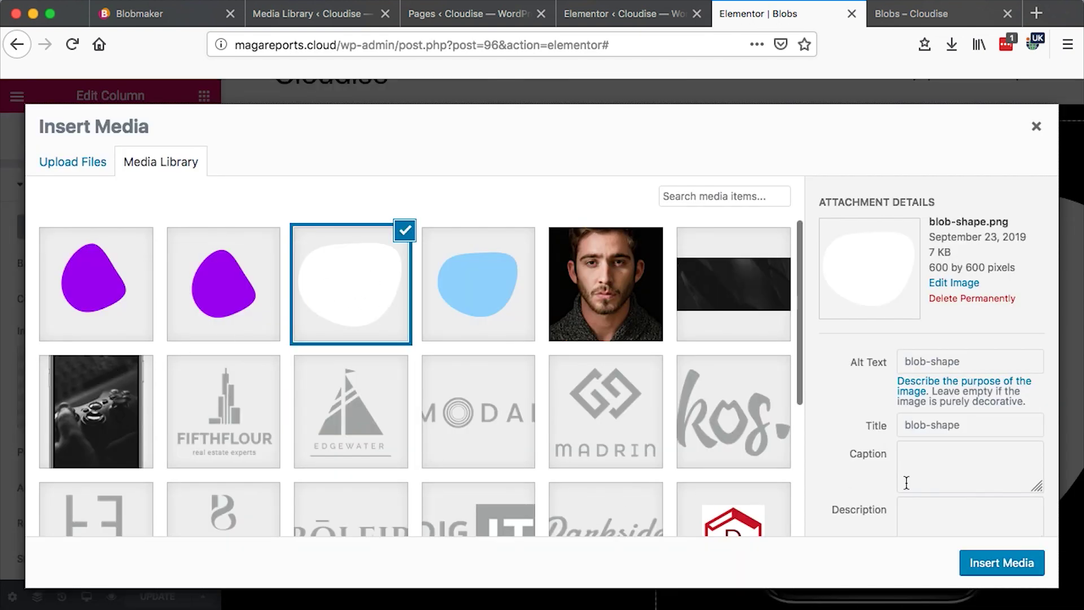
pyautogui.click(1002, 563)
pyautogui.scroll(-3, 104, 432)
pyautogui.scroll(3, 184, 207)
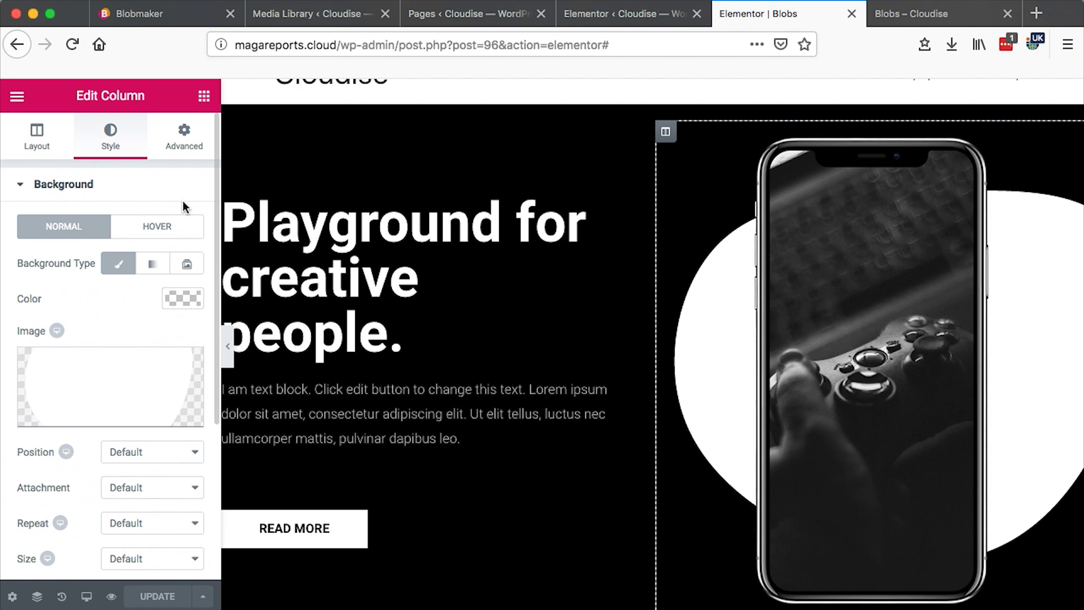
pyautogui.click(184, 148)
pyautogui.scroll(-3, 113, 416)
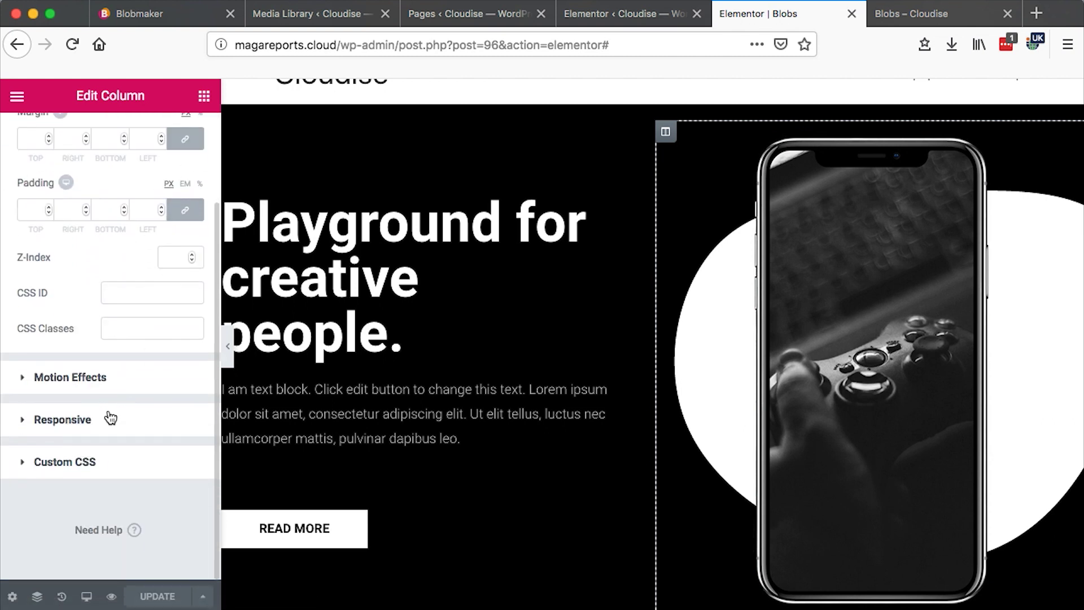
# Step: Give the phone column a Fade In Up entrance animation
pyautogui.click(71, 375)
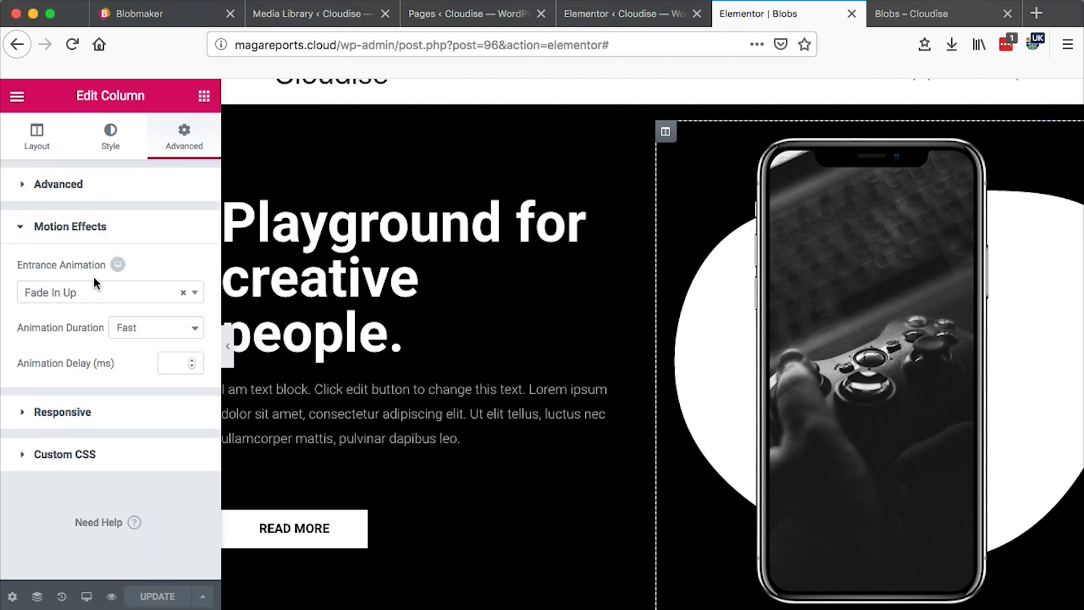
pyautogui.click(91, 289)
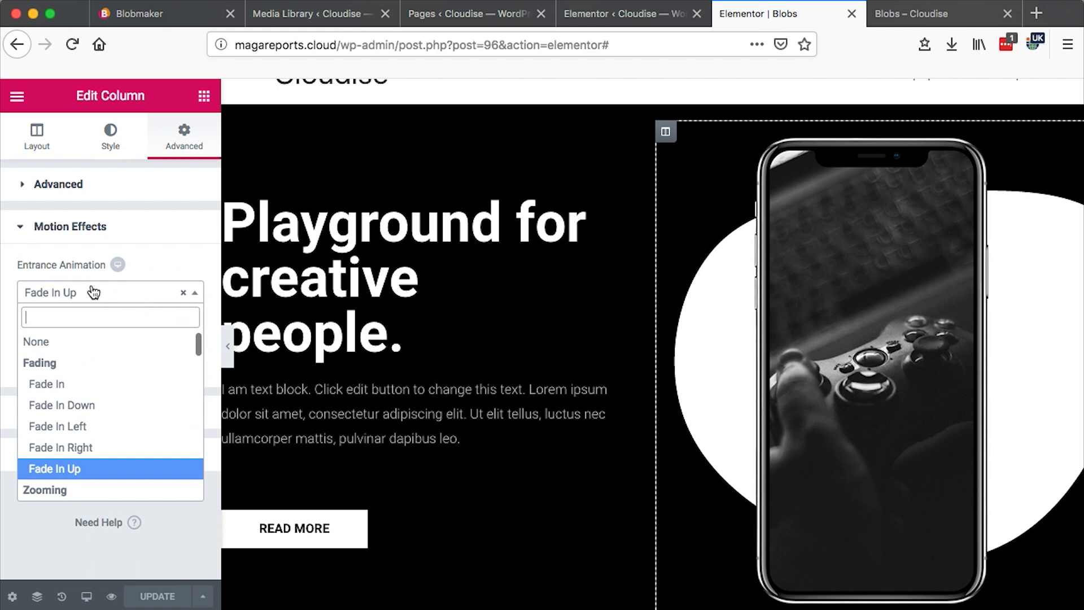
pyautogui.click(81, 450)
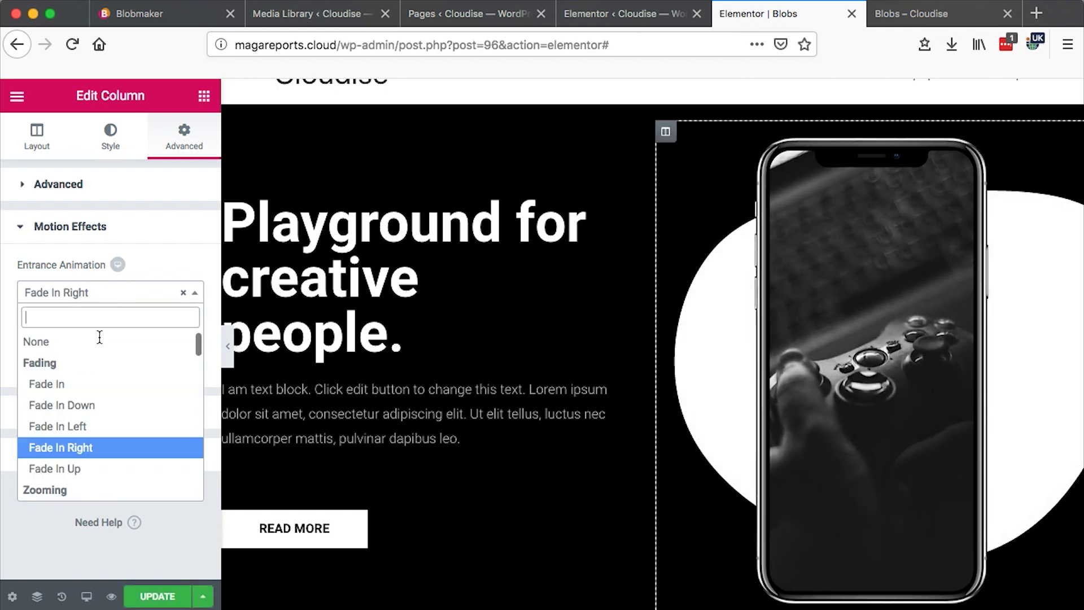
pyautogui.click(79, 469)
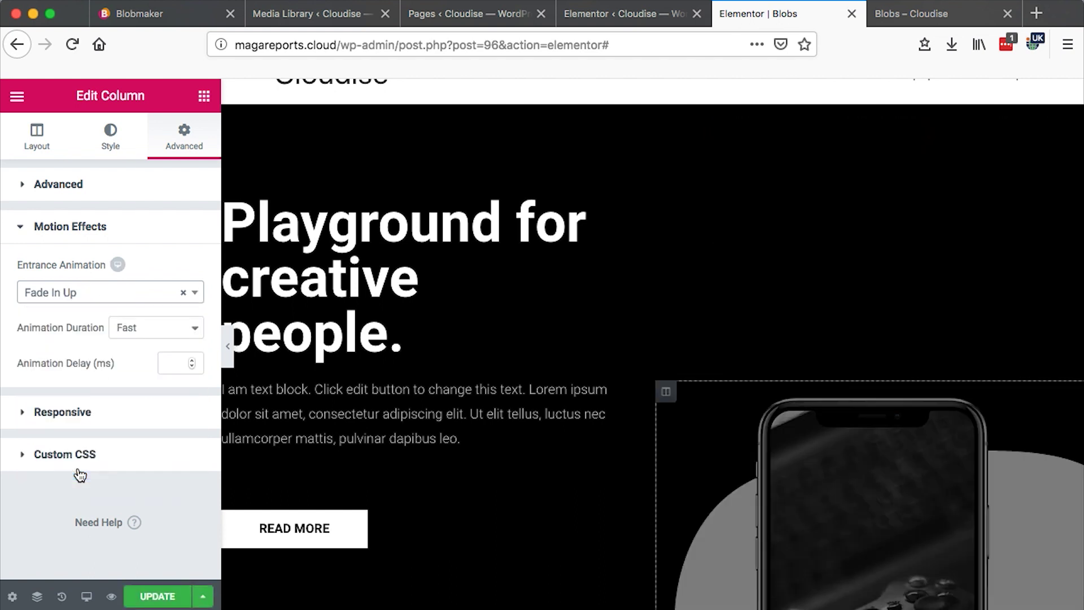
# Step: Set the phone image's entrance animation to Flash and update the page
pyautogui.click(1073, 138)
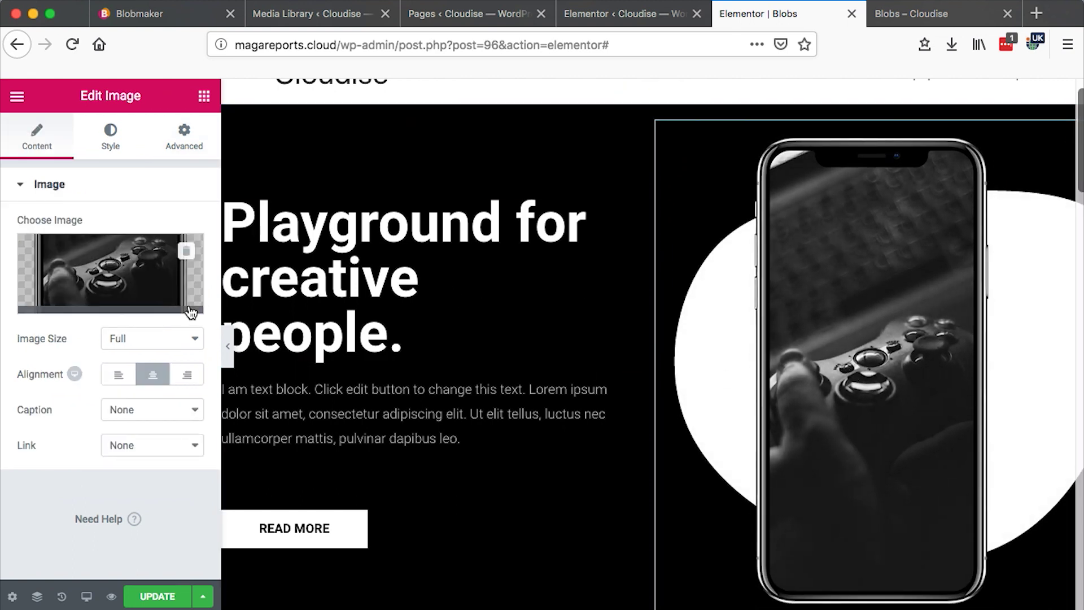
pyautogui.click(185, 152)
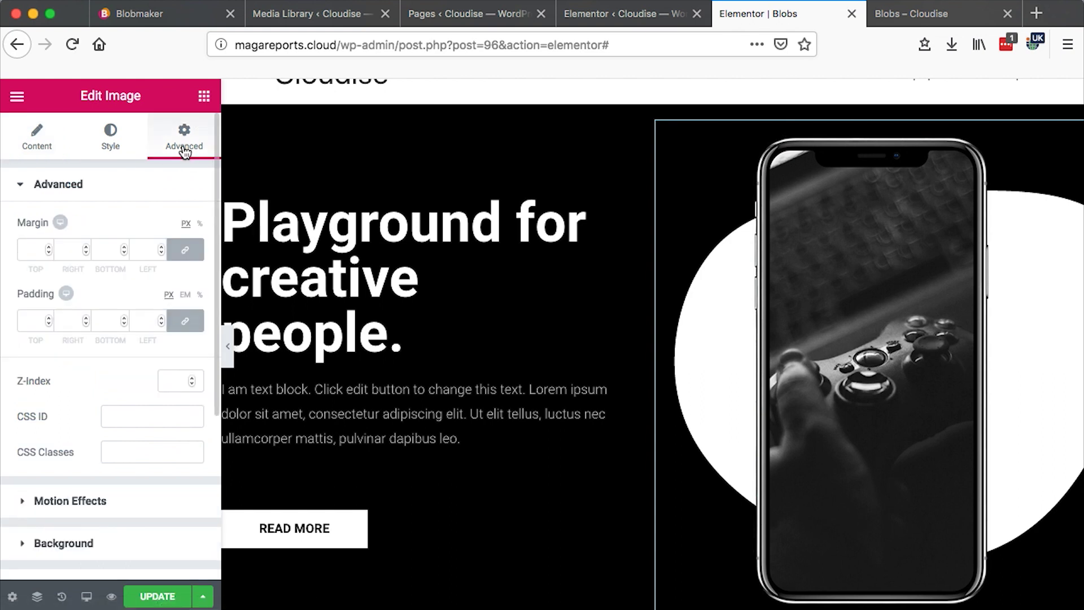
pyautogui.scroll(-3, 94, 472)
pyautogui.click(79, 429)
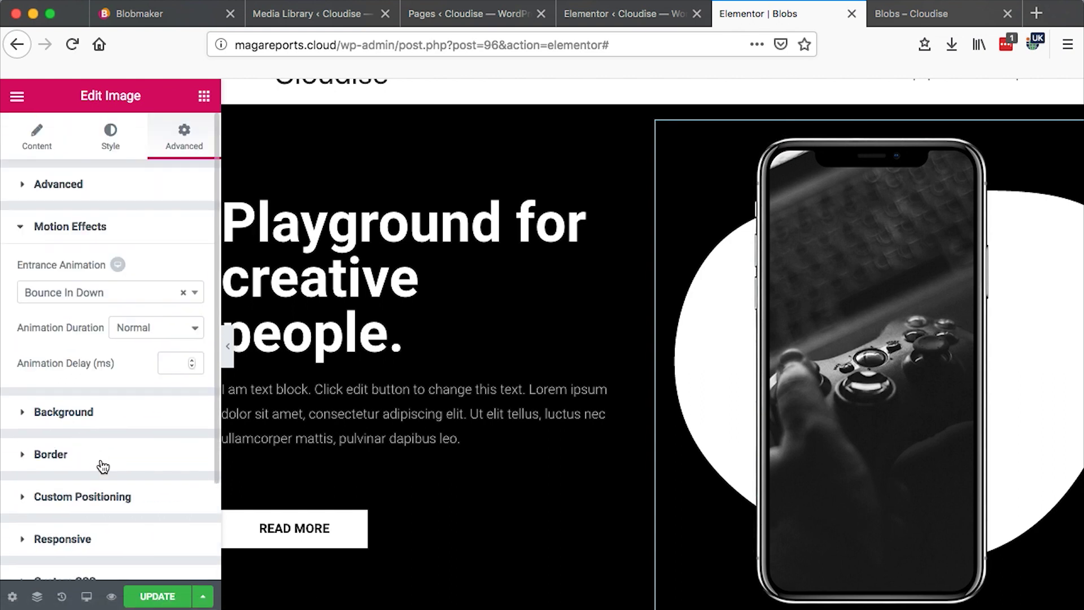
pyautogui.click(75, 277)
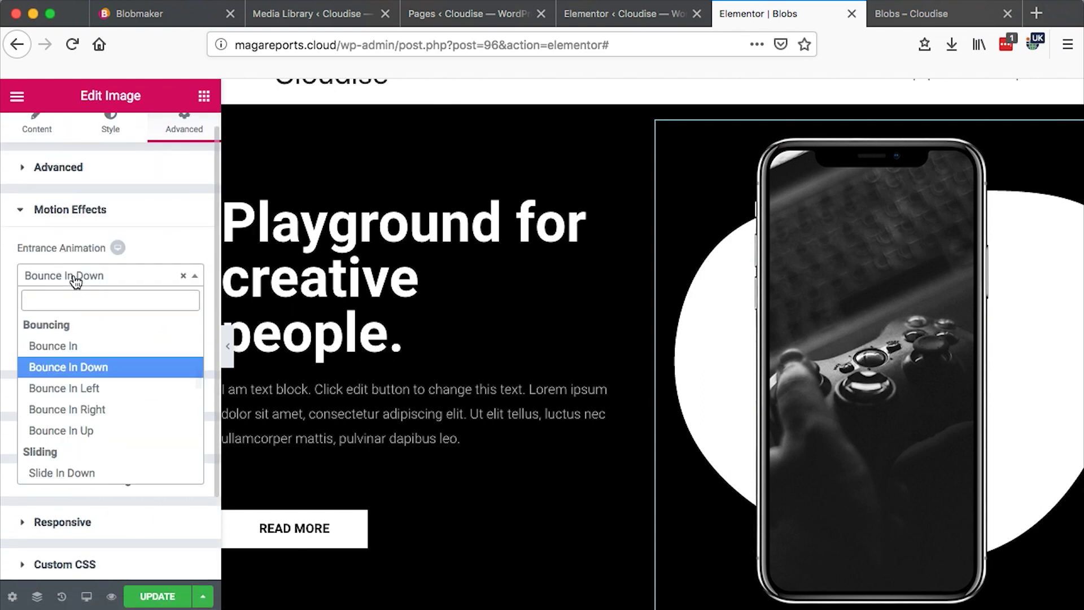
pyautogui.scroll(-5, 84, 407)
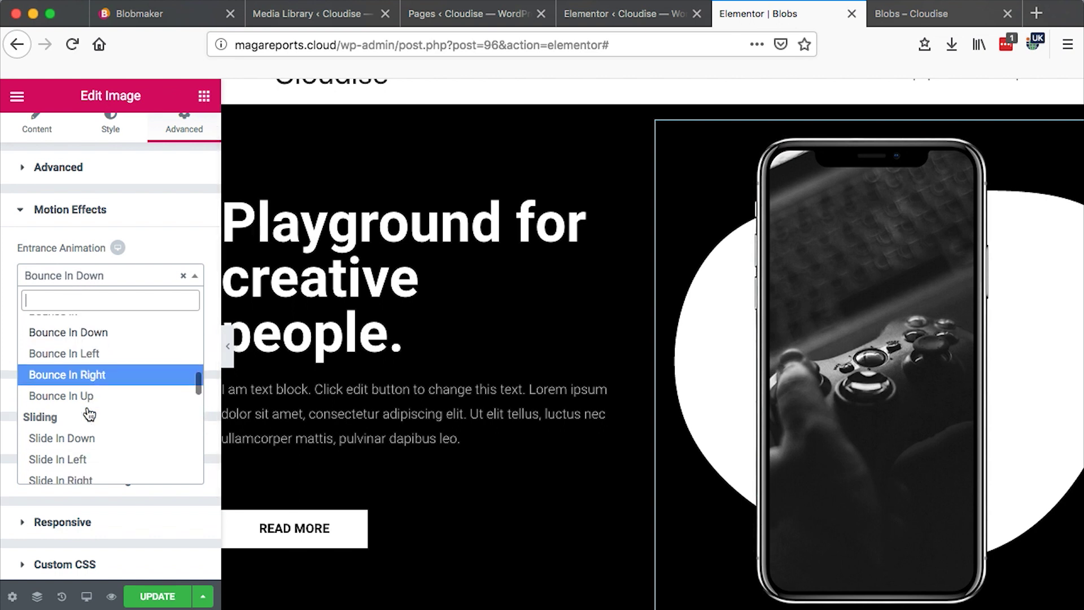
pyautogui.scroll(2, 88, 412)
pyautogui.scroll(-3, 88, 413)
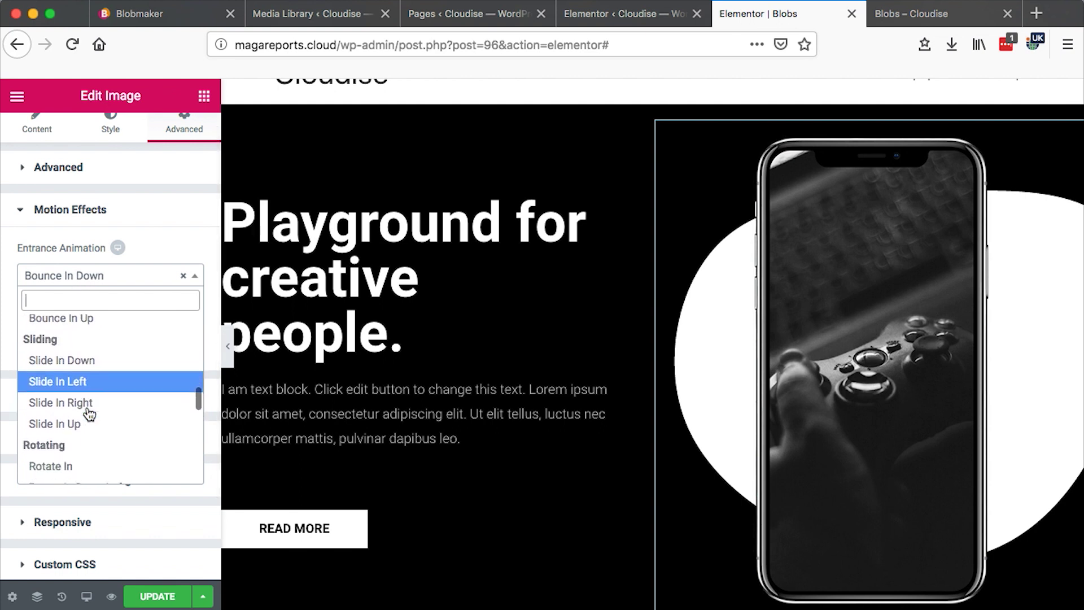
pyautogui.scroll(1, 88, 414)
pyautogui.scroll(-4, 89, 413)
pyautogui.scroll(-4, 89, 414)
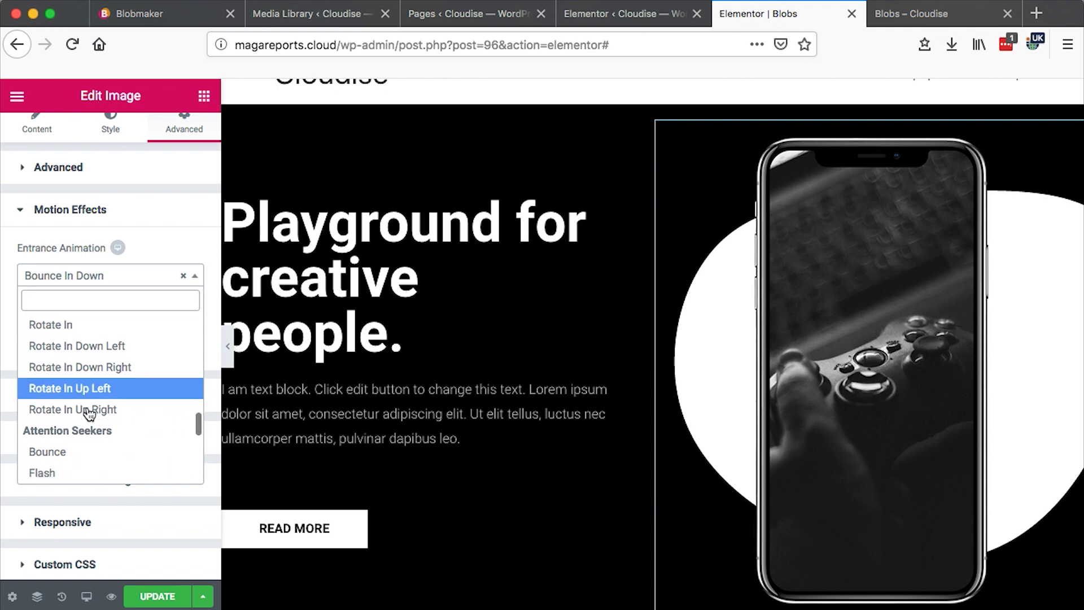
pyautogui.click(62, 397)
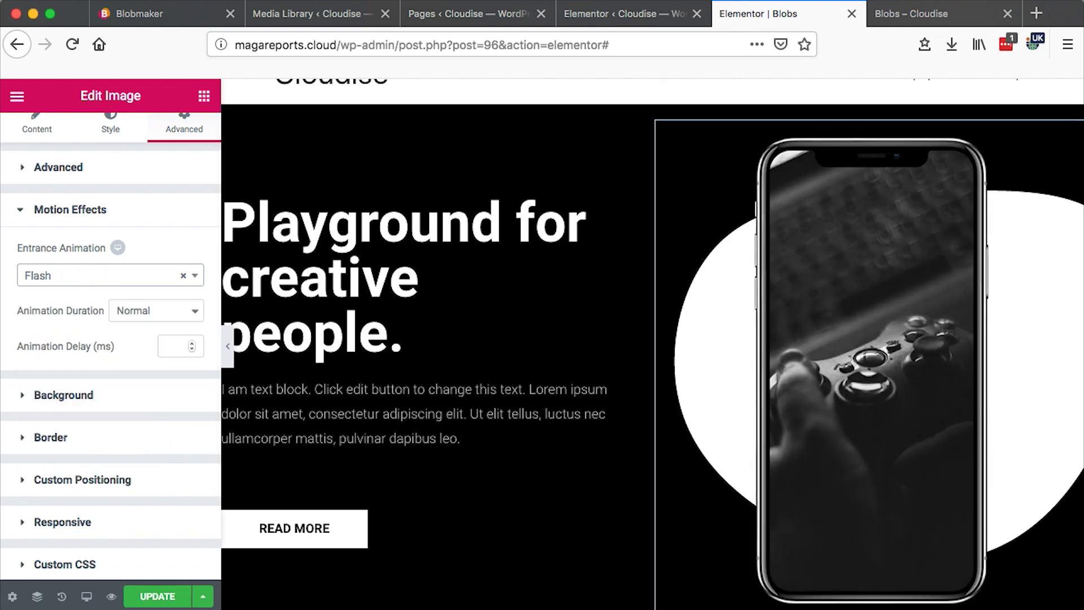
pyautogui.click(155, 599)
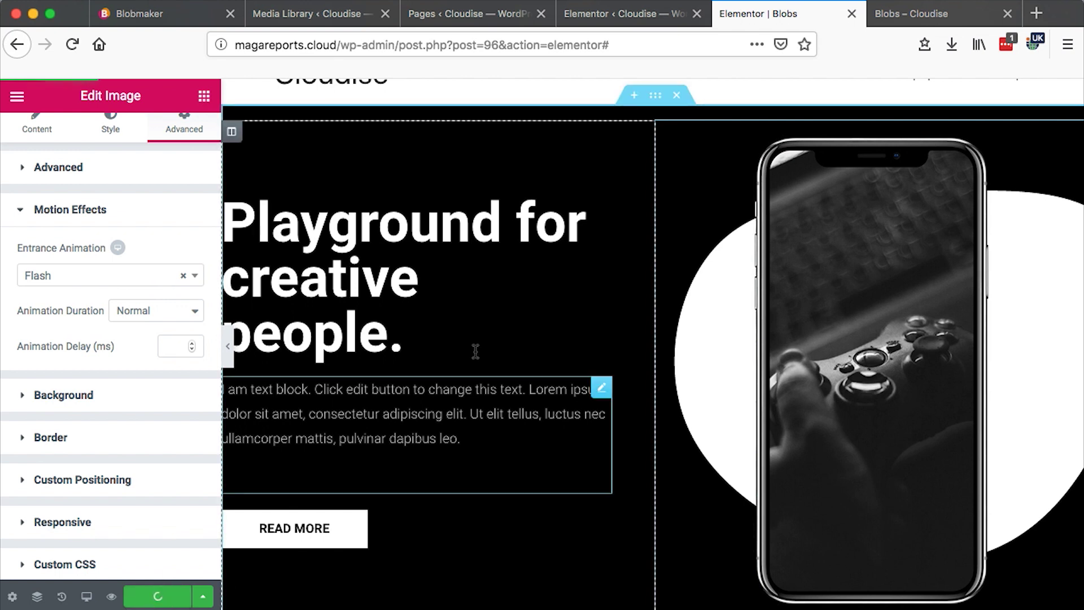
pyautogui.click(903, 15)
pyautogui.click(72, 44)
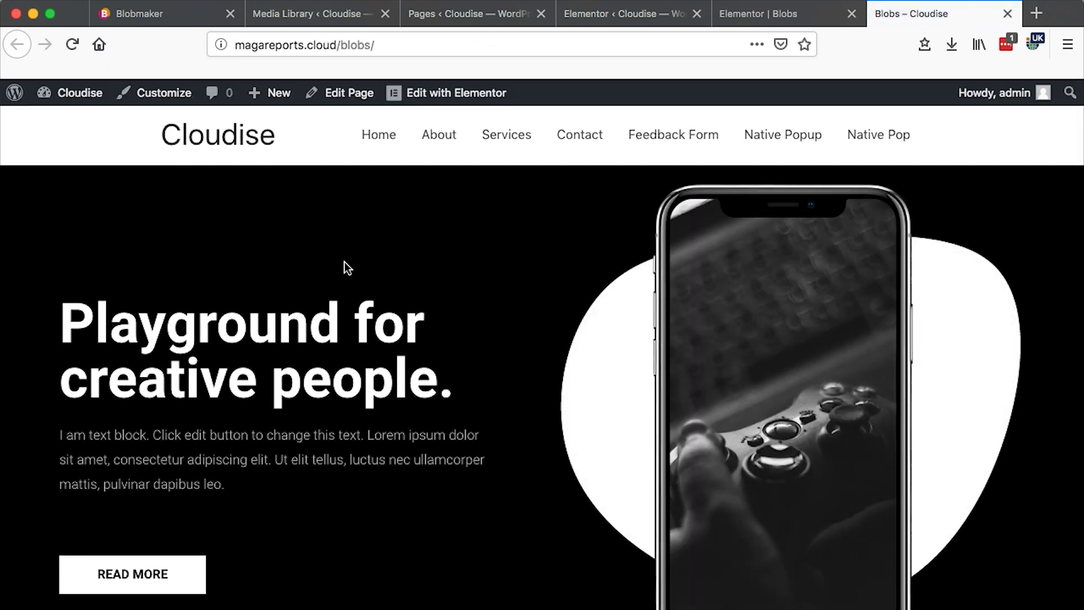
pyautogui.scroll(-15, 646, 341)
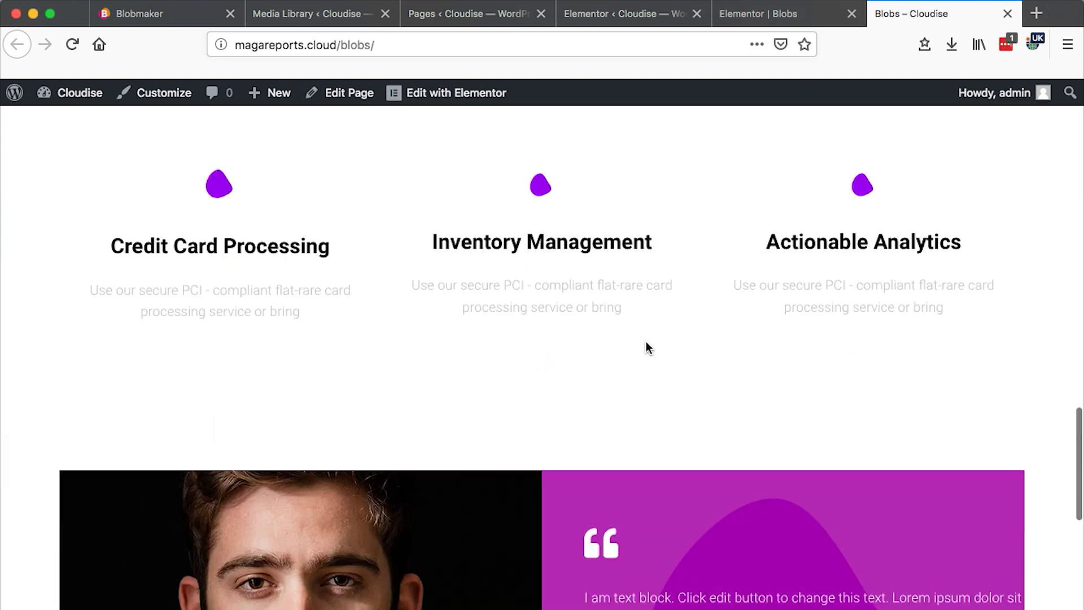
pyautogui.scroll(10, 325, 324)
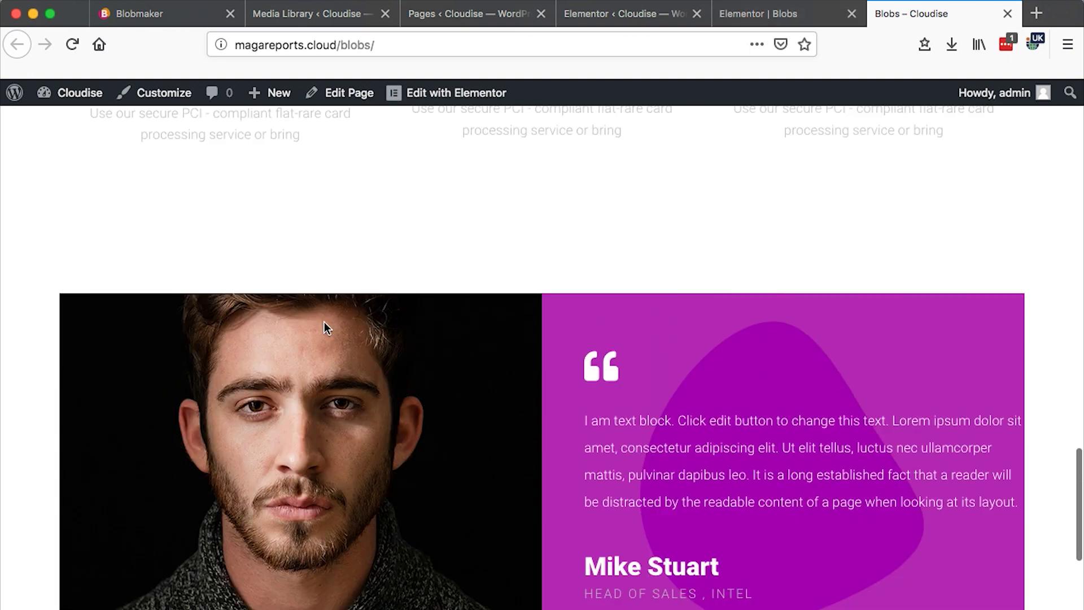
pyautogui.scroll(-8, 265, 449)
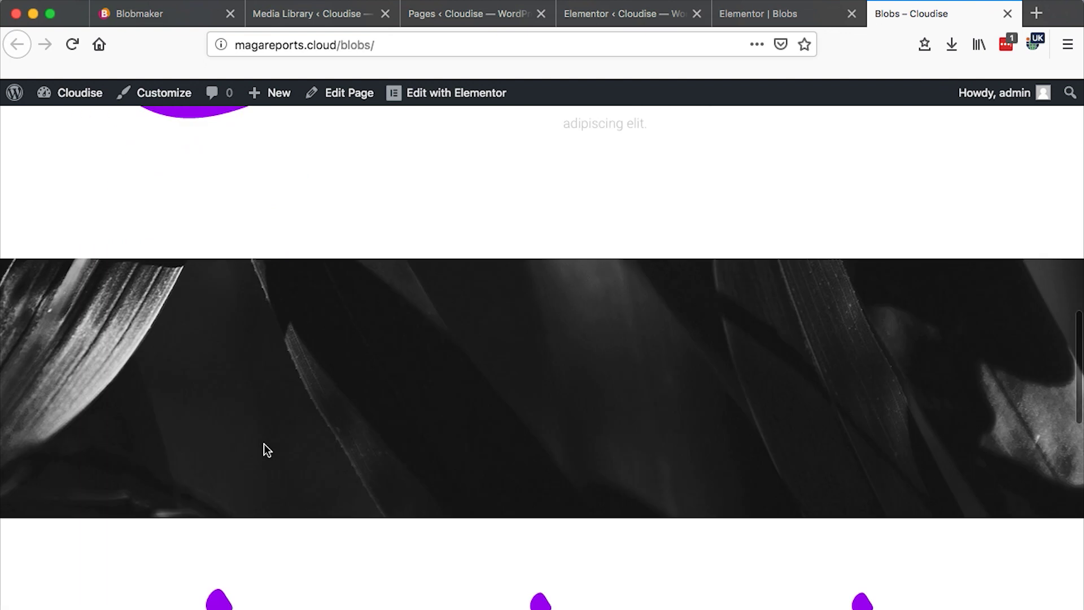
pyautogui.hotkey('ctrl', 'shift', 'Tab')
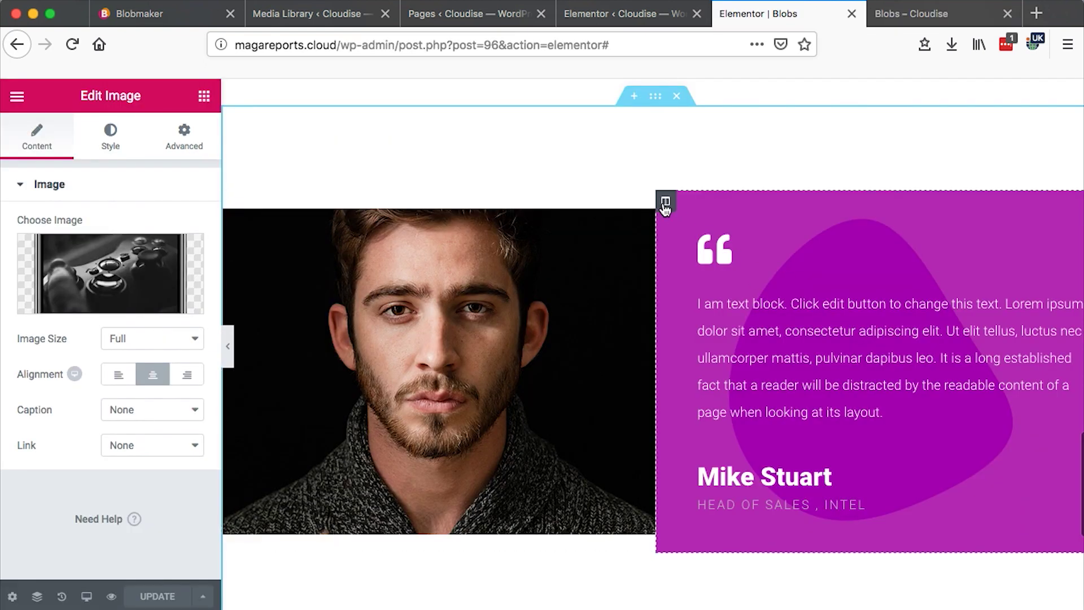
# Step: Give the testimonial text column a blob-pupple.png background image
pyautogui.click(666, 204)
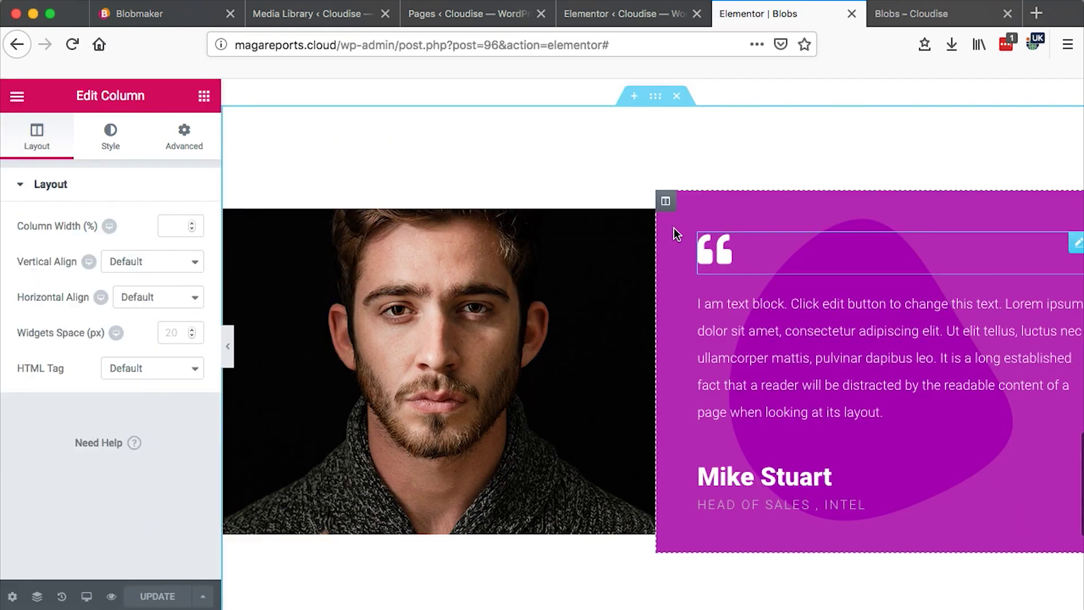
pyautogui.click(120, 147)
pyautogui.click(99, 374)
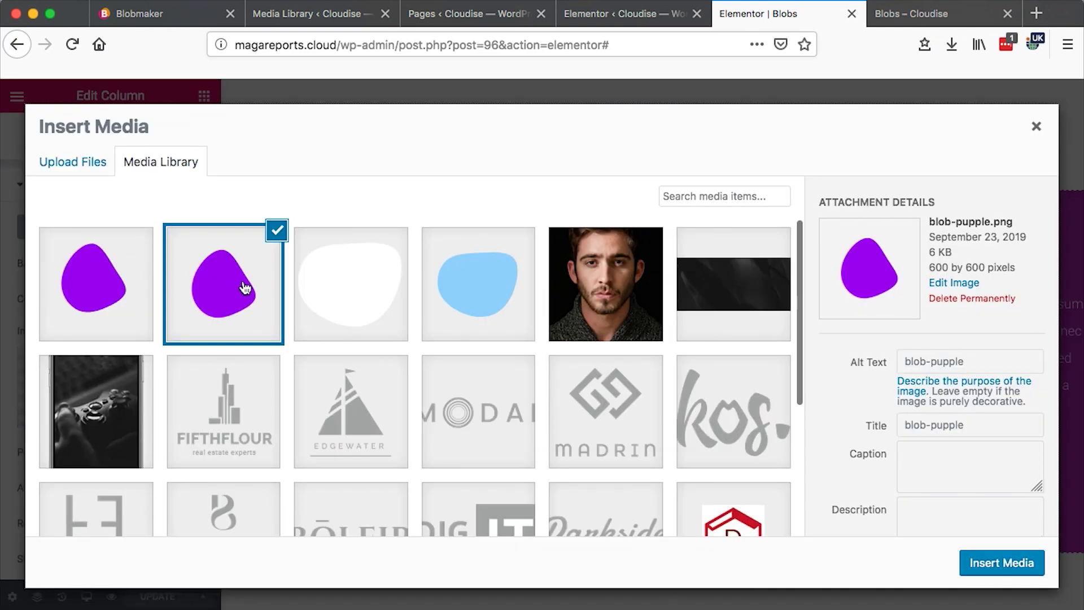
pyautogui.doubleClick(245, 288)
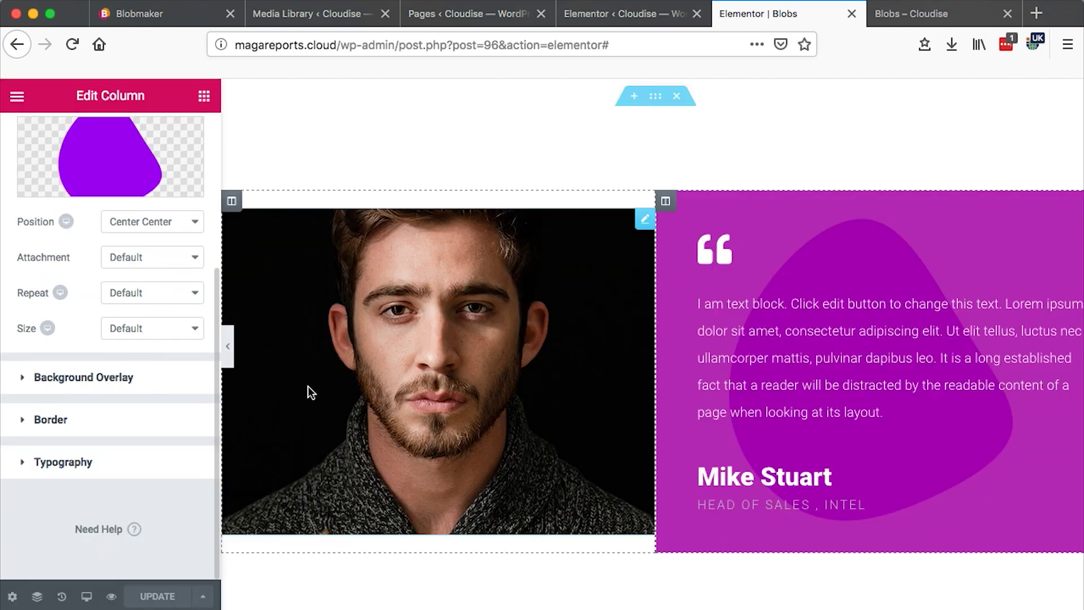
# Step: Keep the #a500a5 purple background overlay at 0.88 opacity, save, and reload the live Blobs page
pyautogui.click(127, 387)
pyautogui.click(177, 342)
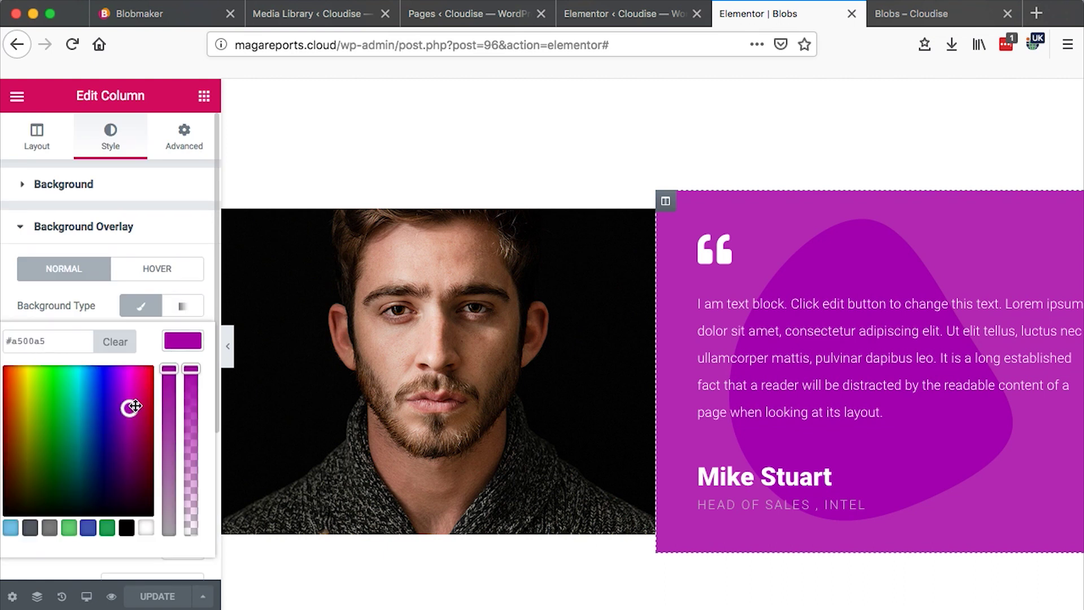
pyautogui.tripleClick(59, 341)
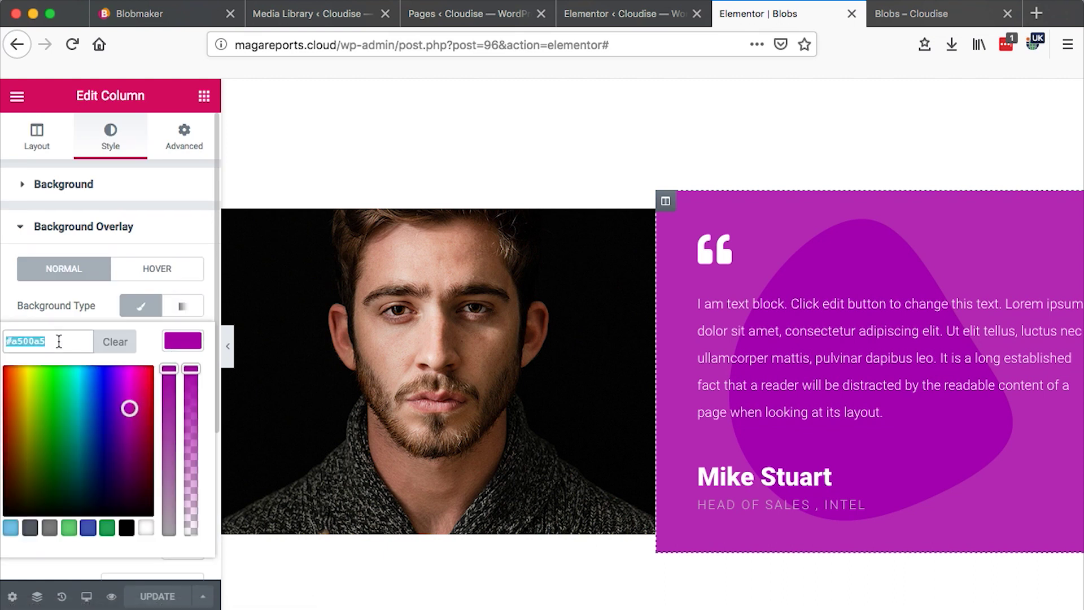
pyautogui.moveTo(134, 405); pyautogui.dragTo(81, 418)
pyautogui.hotkey('ctrl', 'z')
pyautogui.scroll(-4, 663, 371)
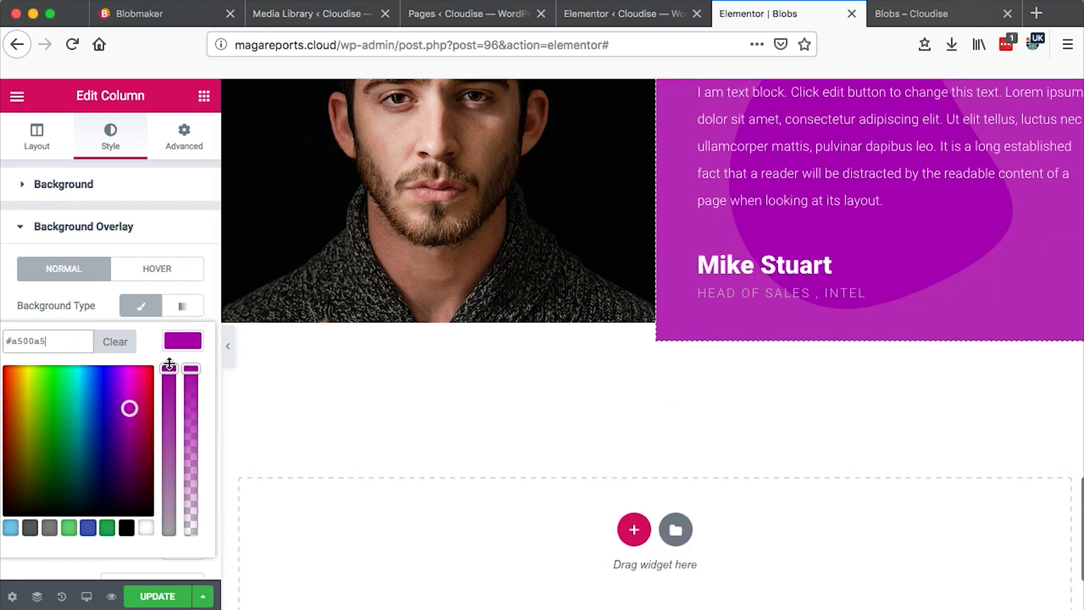
pyautogui.click(183, 341)
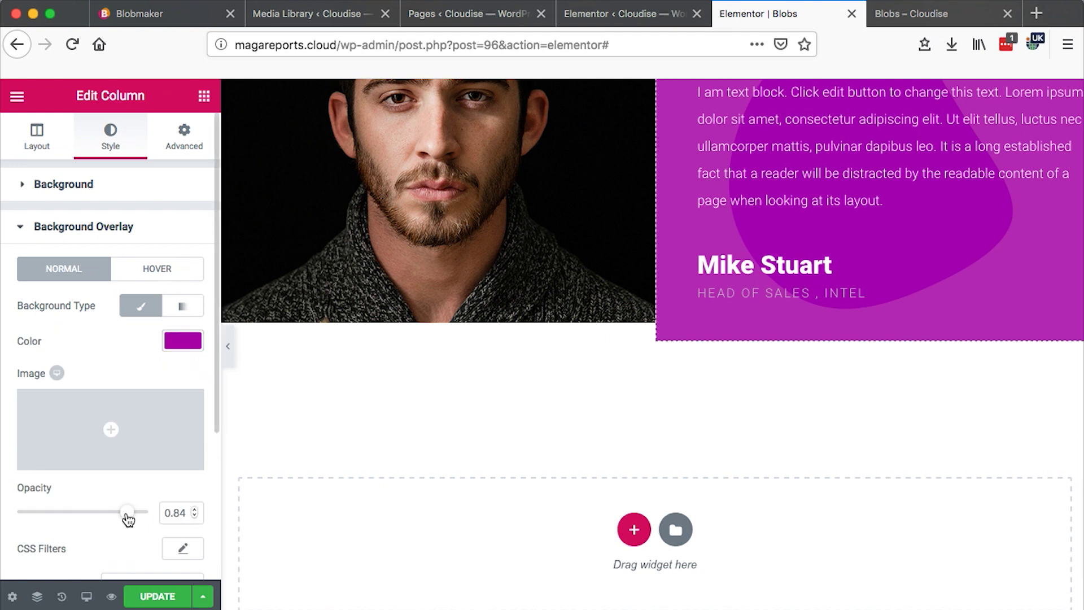
pyautogui.moveTo(127, 515)
pyautogui.mouseDown()
pyautogui.moveTo(18, 514)
pyautogui.moveTo(136, 510)
pyautogui.mouseUp()
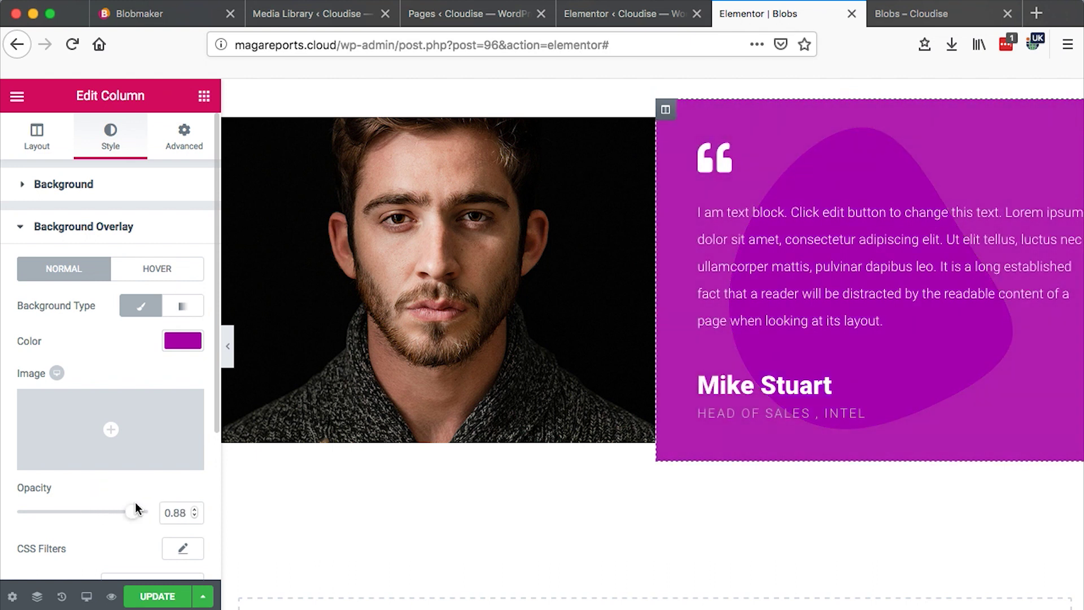
pyautogui.click(158, 597)
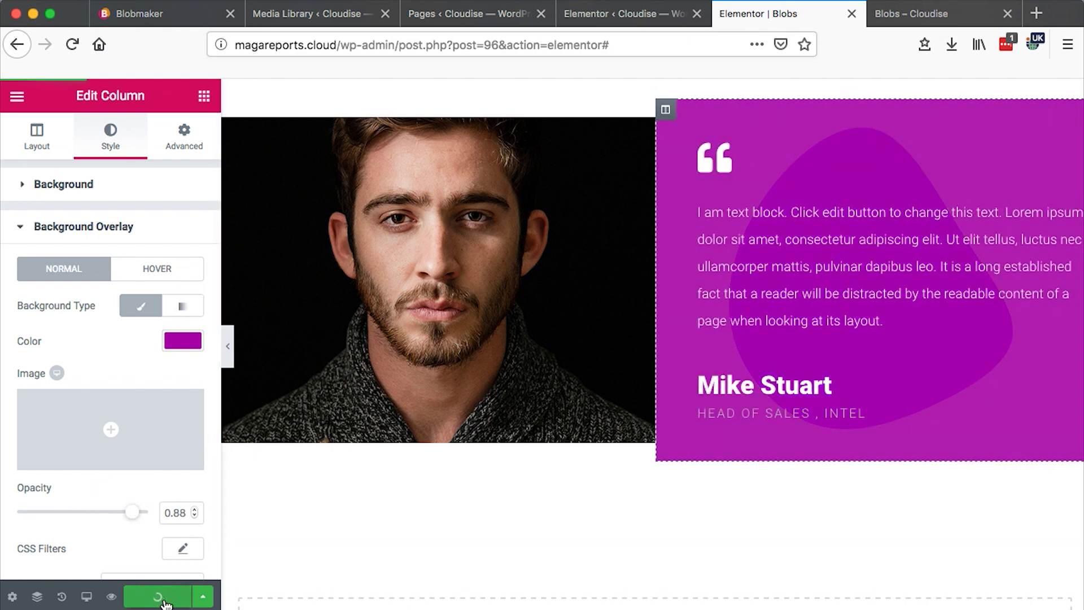
pyautogui.hotkey('ctrl', 'Tab')
pyautogui.press('super+r')
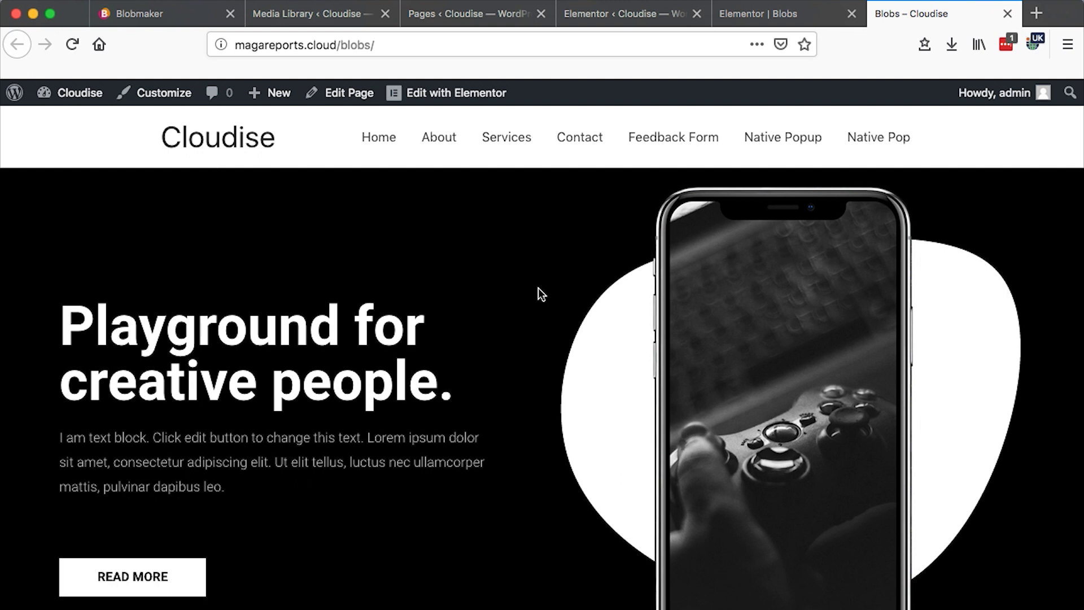
# Step: Scroll the live Blobs page to view the purple 'All in one place' blob section
pyautogui.scroll(-10, 677, 385)
pyautogui.scroll(1, 677, 385)
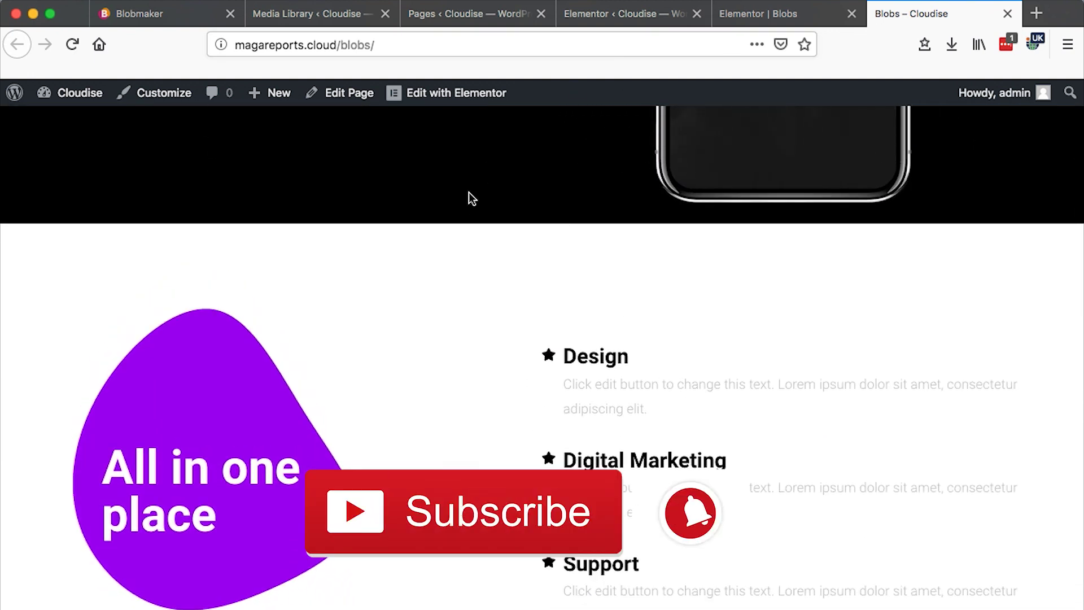
pyautogui.scroll(-3, 476, 212)
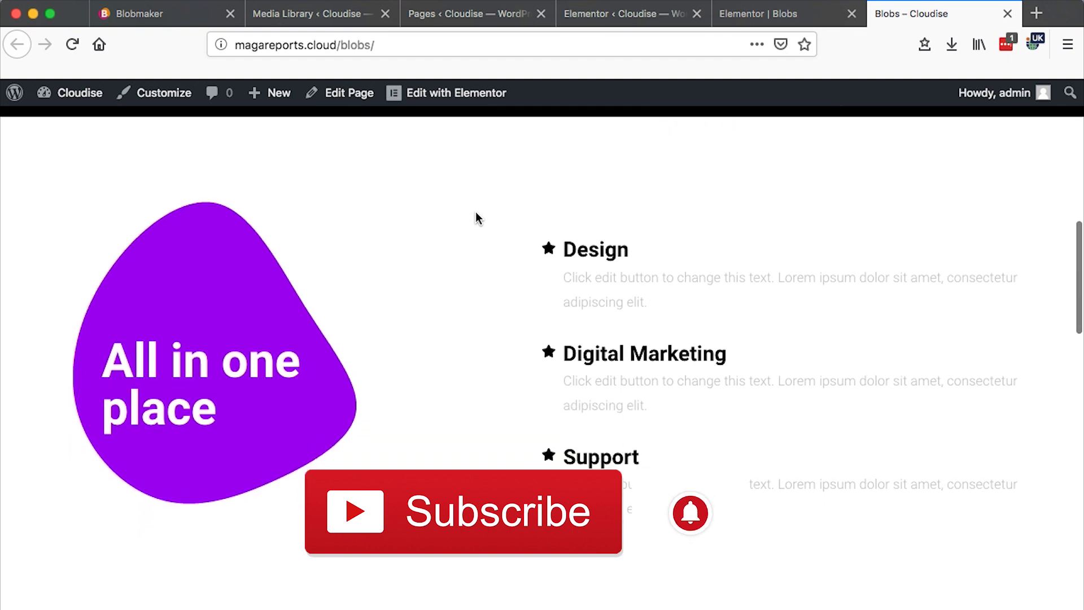